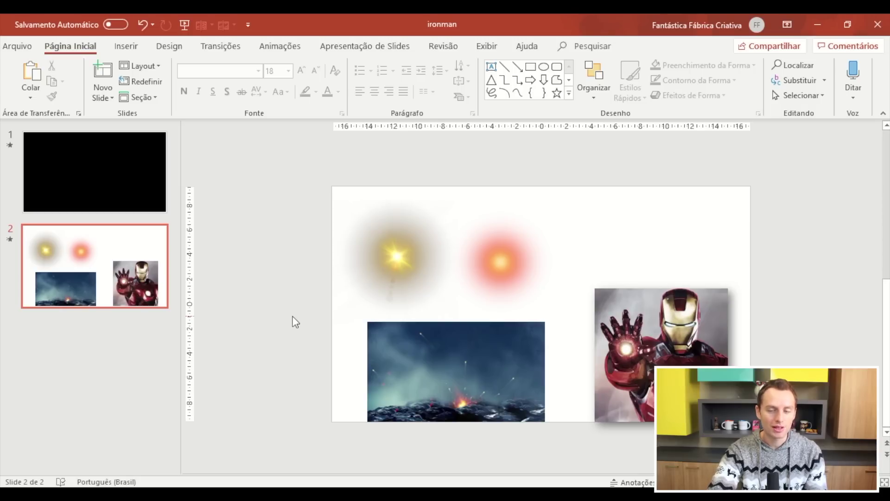
Step: Select the Iron Man picture on slide 2
{"action": "left_click", "coordinate": [630, 377]}
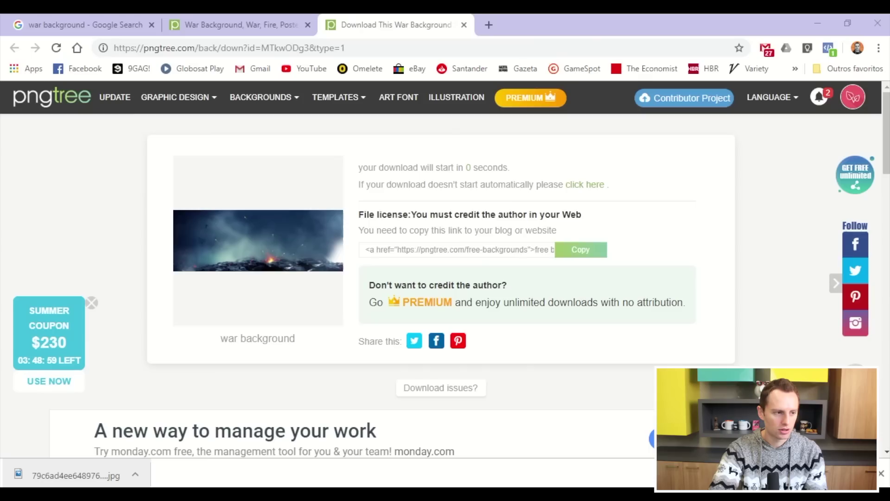
Step: Search Google Images for 'iron man repulsor blast'
{"action": "left_click", "coordinate": [110, 24]}
{"action": "type", "text": "ironm"}
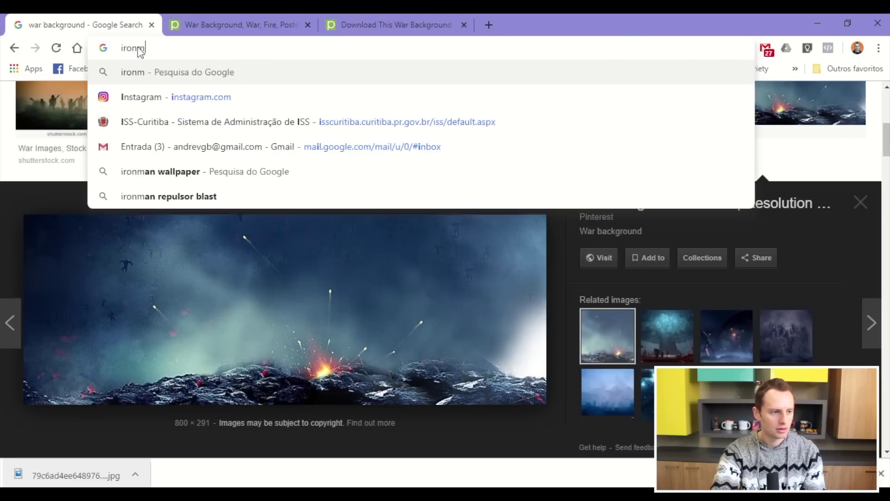
{"action": "key", "text": "BackSpace"}
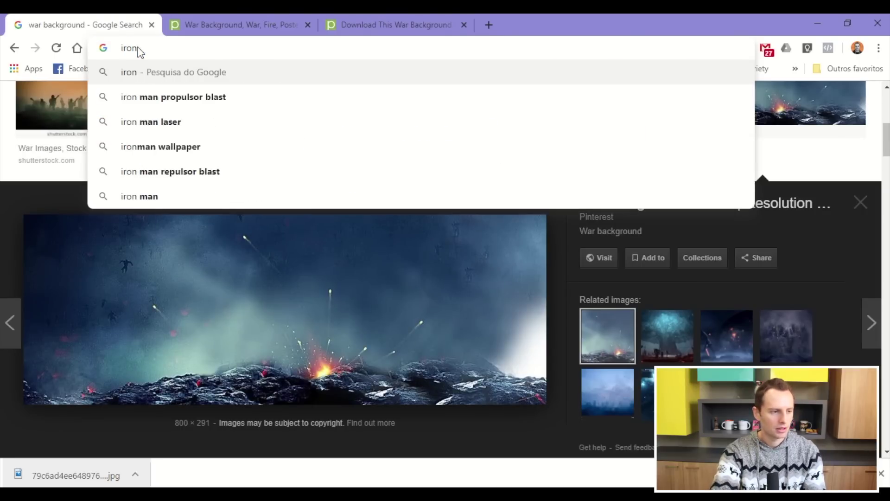
{"action": "type", "text": " man "}
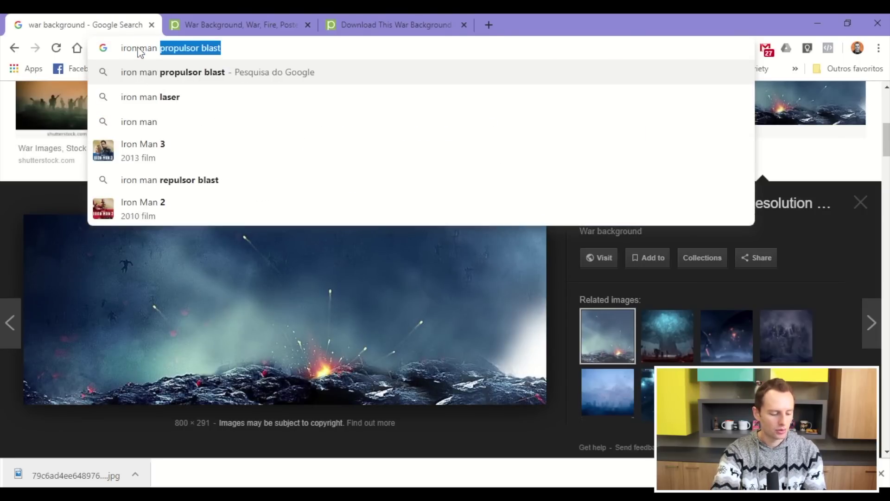
{"action": "type", "text": "repuls"}
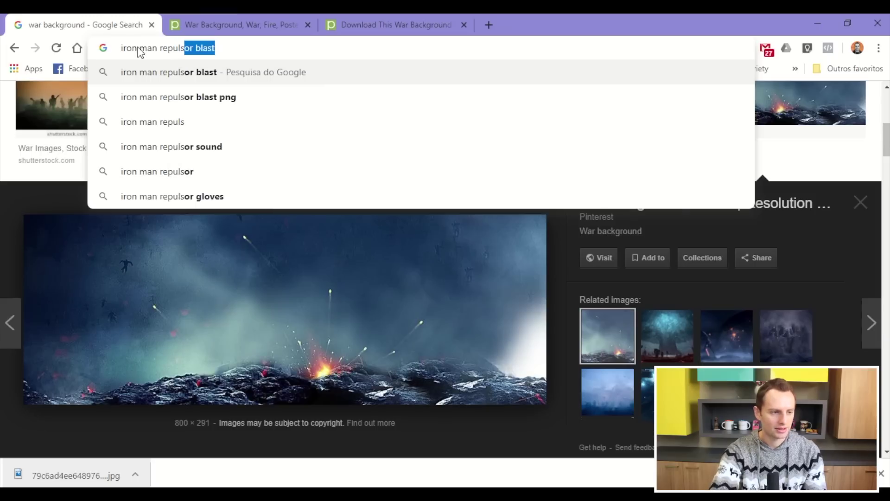
{"action": "key", "text": "Return"}
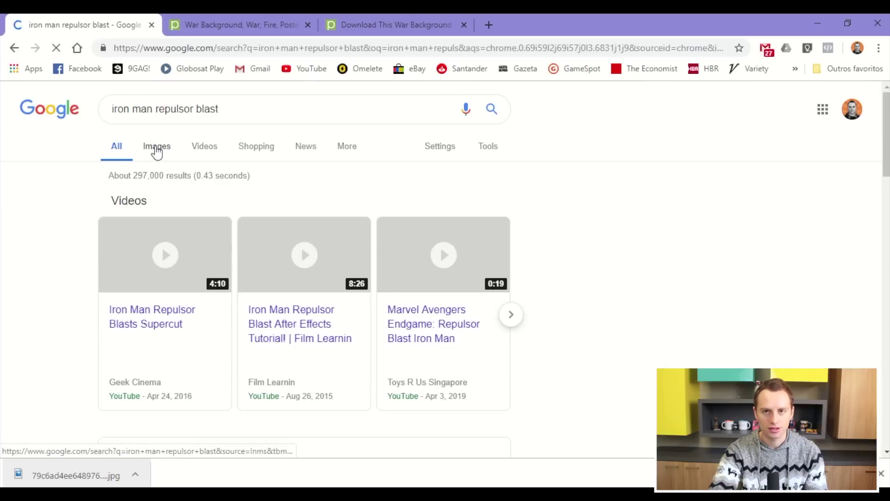
{"action": "left_click", "coordinate": [157, 148]}
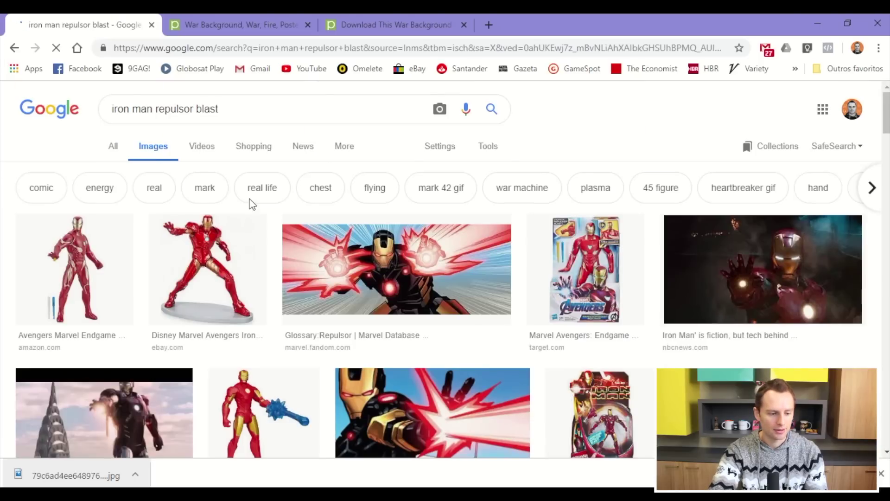
Step: Browse the repulsor blast image results, then deselect the Iron Man picture on the slide
{"action": "scroll", "coordinate": [315, 254], "scroll_direction": "down", "scroll_amount": 4}
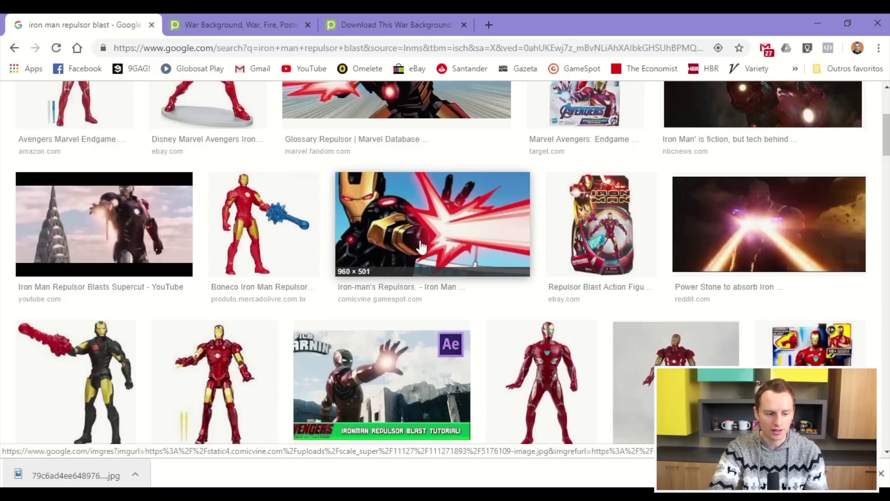
{"action": "scroll", "coordinate": [443, 254], "scroll_direction": "down", "scroll_amount": 7}
{"action": "scroll", "coordinate": [459, 268], "scroll_direction": "down", "scroll_amount": 3}
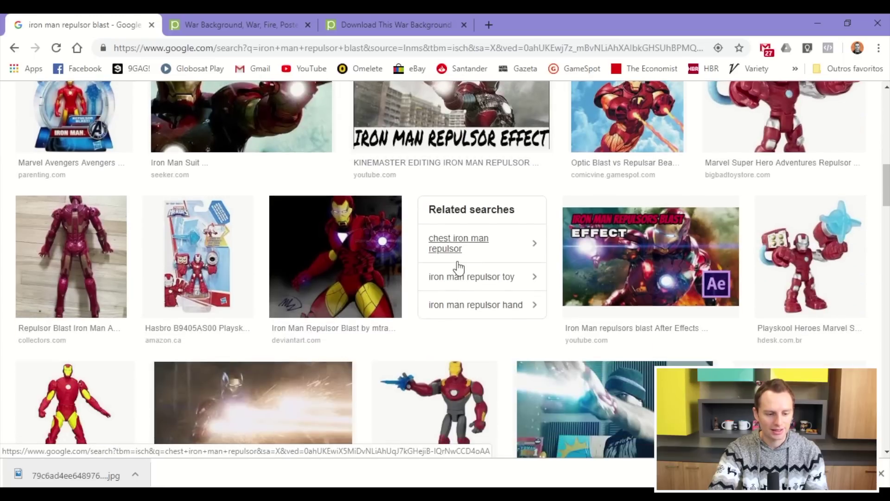
{"action": "scroll", "coordinate": [452, 269], "scroll_direction": "down", "scroll_amount": 4}
{"action": "scroll", "coordinate": [441, 270], "scroll_direction": "down", "scroll_amount": 3}
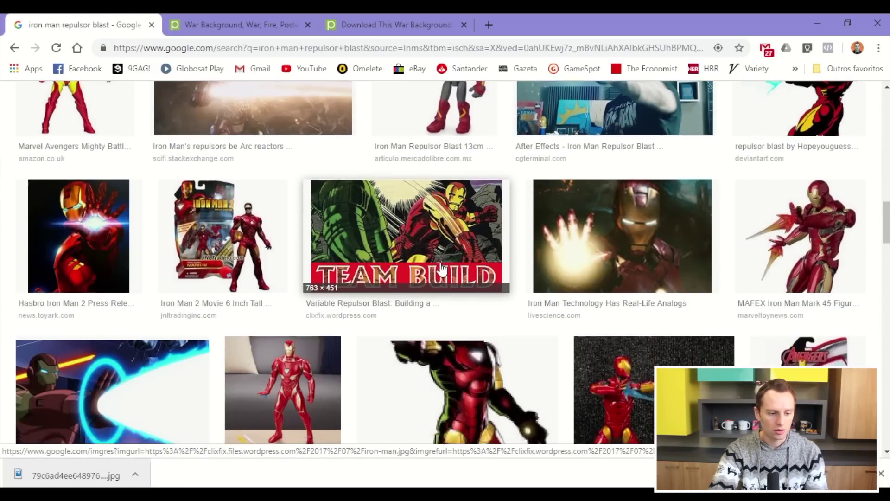
{"action": "scroll", "coordinate": [431, 264], "scroll_direction": "down", "scroll_amount": 5}
{"action": "scroll", "coordinate": [617, 278], "scroll_direction": "up", "scroll_amount": 6}
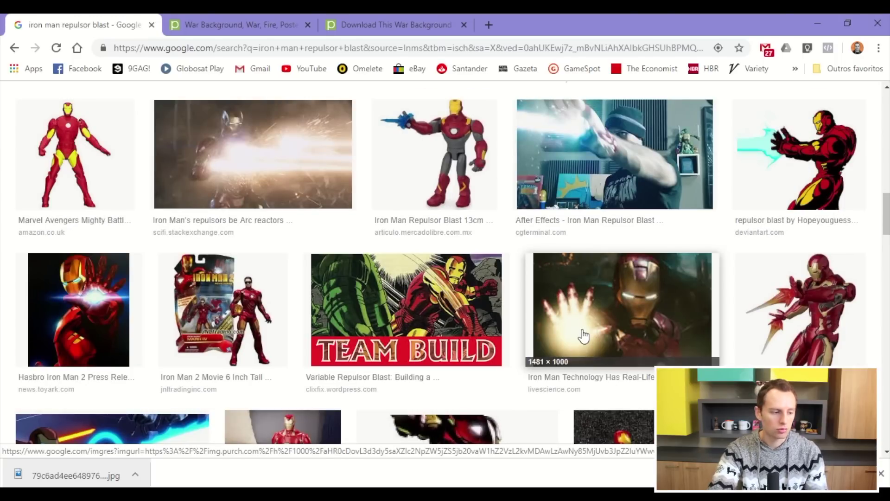
{"action": "scroll", "coordinate": [582, 336], "scroll_direction": "down", "scroll_amount": 4}
{"action": "scroll", "coordinate": [577, 337], "scroll_direction": "down", "scroll_amount": 5}
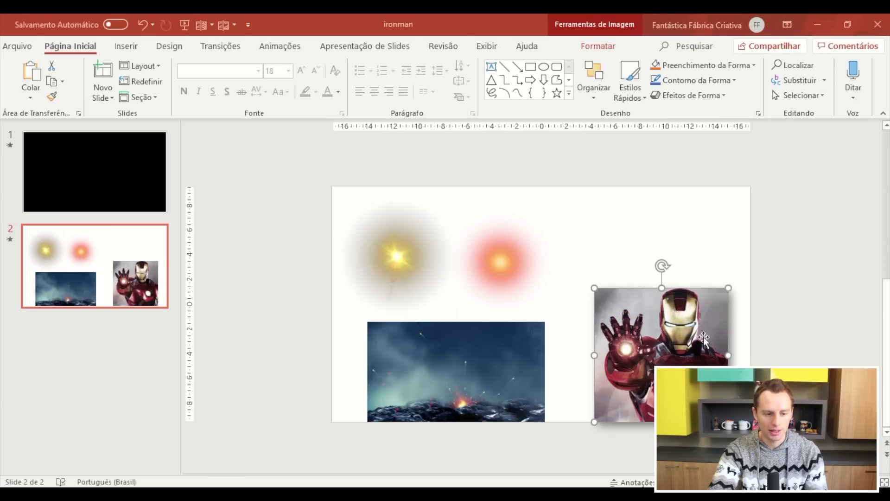
{"action": "left_click", "coordinate": [799, 262]}
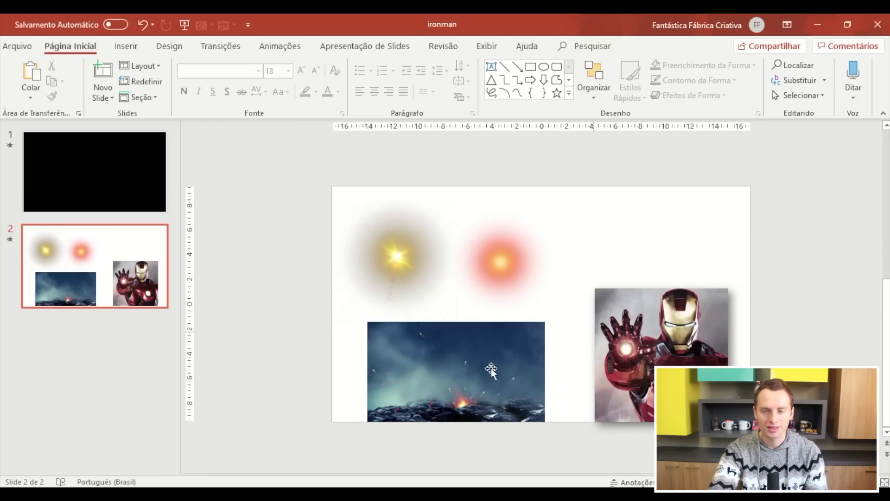
Step: Select the war landscape picture and bring up the pngtree War background page
{"action": "left_click", "coordinate": [443, 377]}
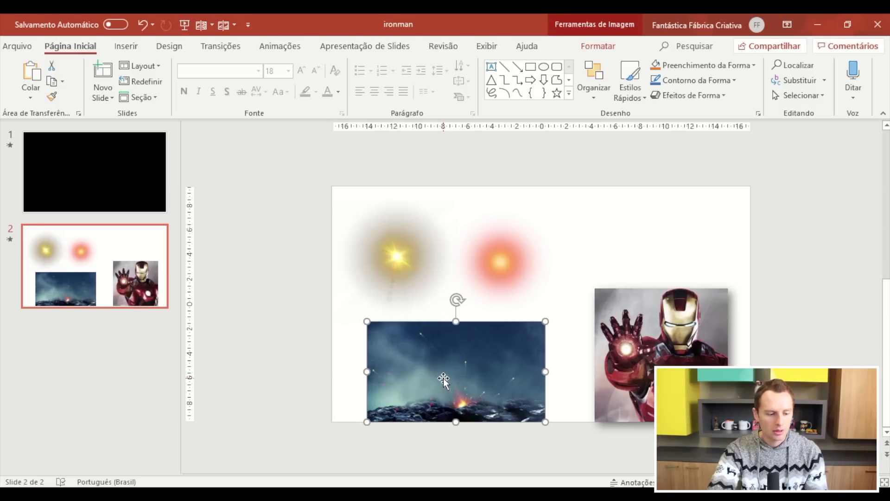
{"action": "key", "text": "alt+Tab"}
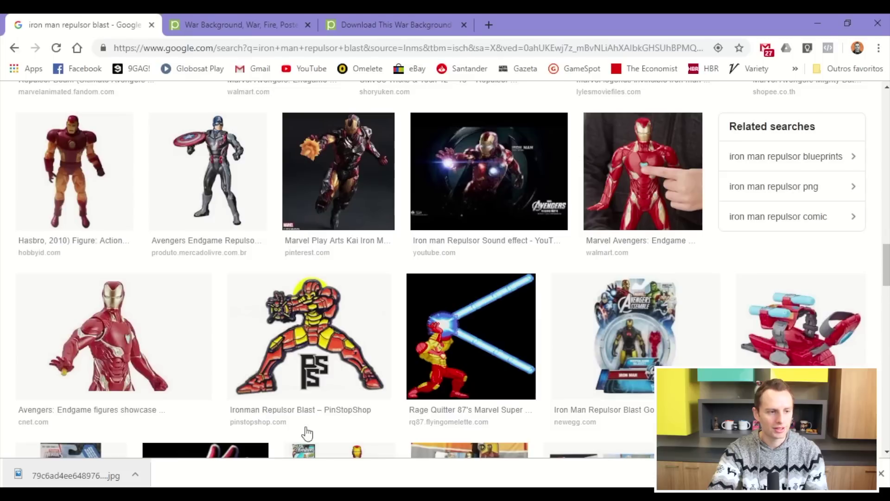
{"action": "left_click", "coordinate": [238, 19]}
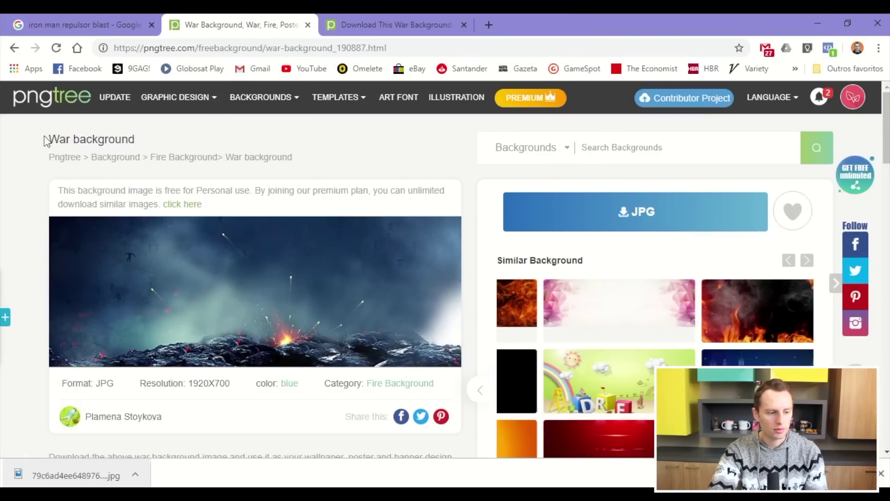
Step: Highlight the war background's 1920X700 JPG resolution on the pngtree page
{"action": "left_click_drag", "start_coordinate": [44, 139], "coordinate": [155, 143]}
{"action": "left_click", "coordinate": [160, 132]}
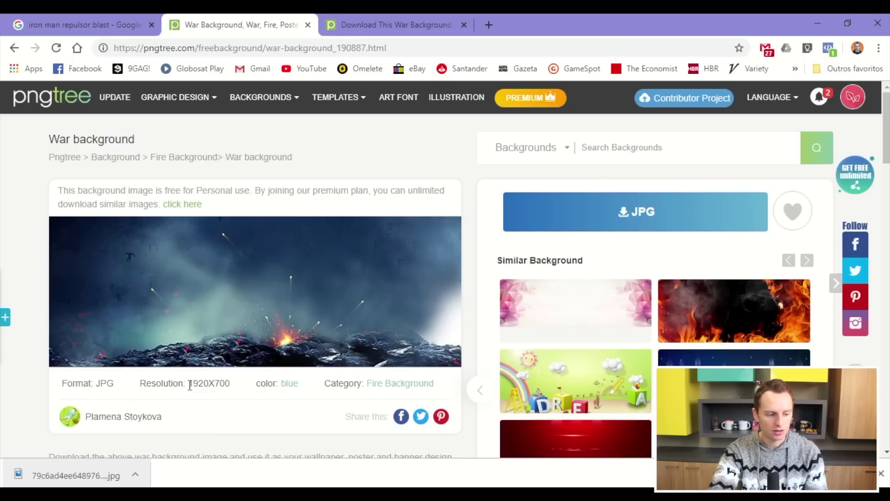
{"action": "left_click_drag", "start_coordinate": [190, 385], "coordinate": [202, 386]}
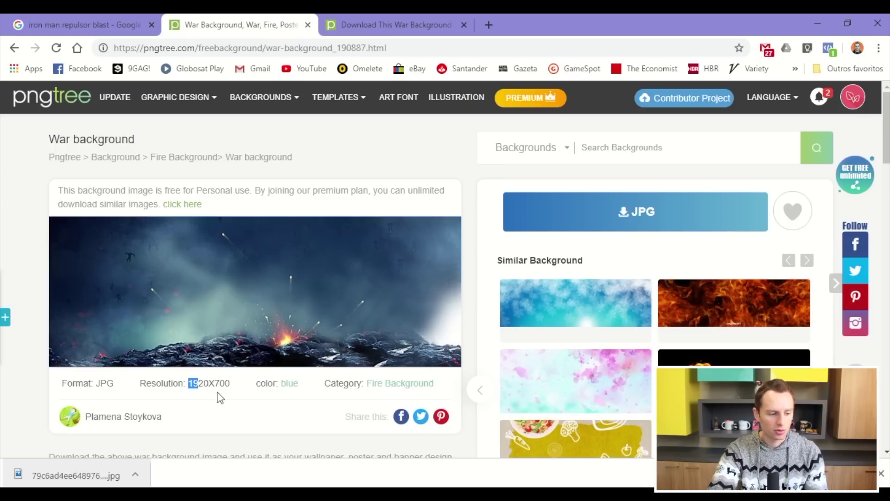
{"action": "double_click", "coordinate": [237, 395]}
{"action": "left_click", "coordinate": [240, 393]}
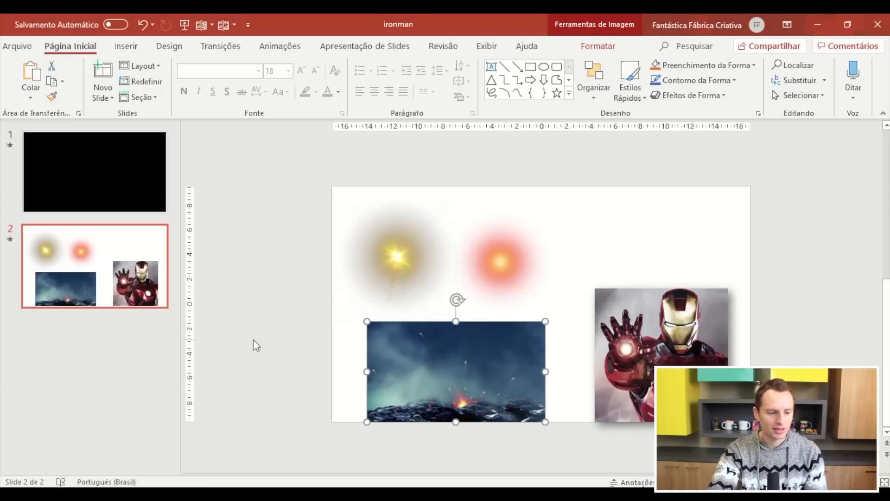
Step: Check the yellow and red glow images on slide 2, then return to the war background page
{"action": "left_click", "coordinate": [253, 346]}
{"action": "left_click", "coordinate": [388, 263]}
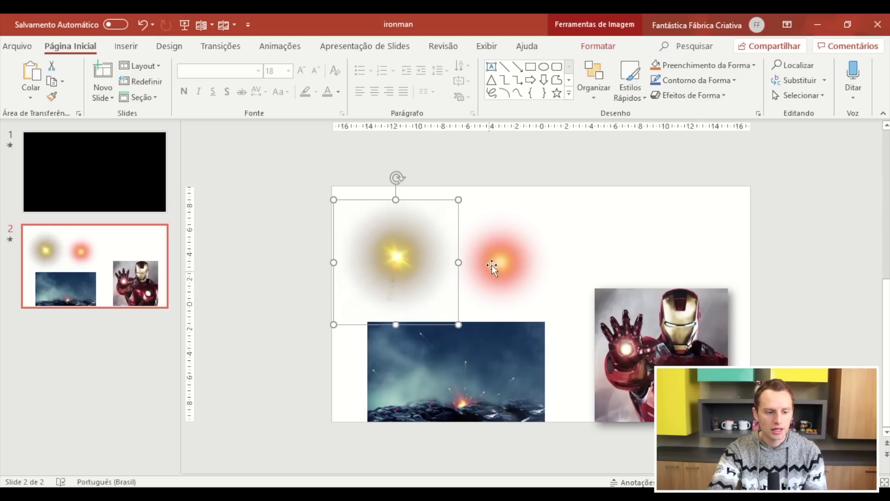
{"action": "left_click", "coordinate": [502, 245]}
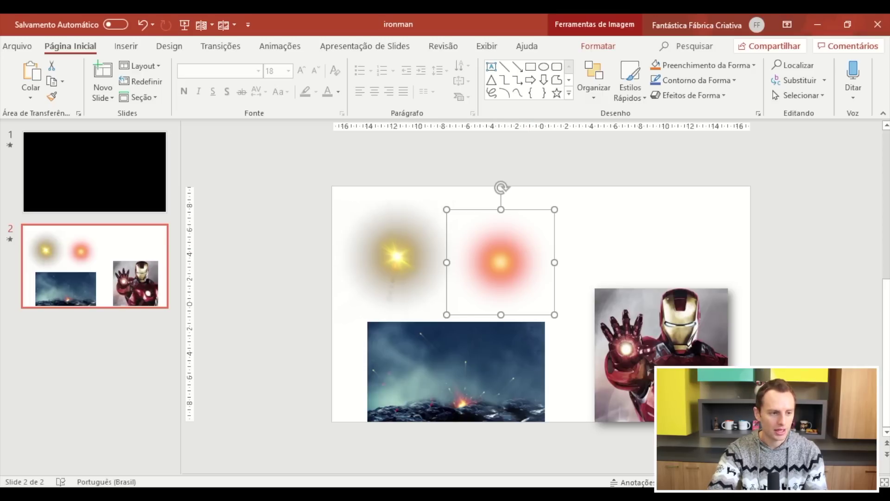
{"action": "key", "text": "alt+Tab"}
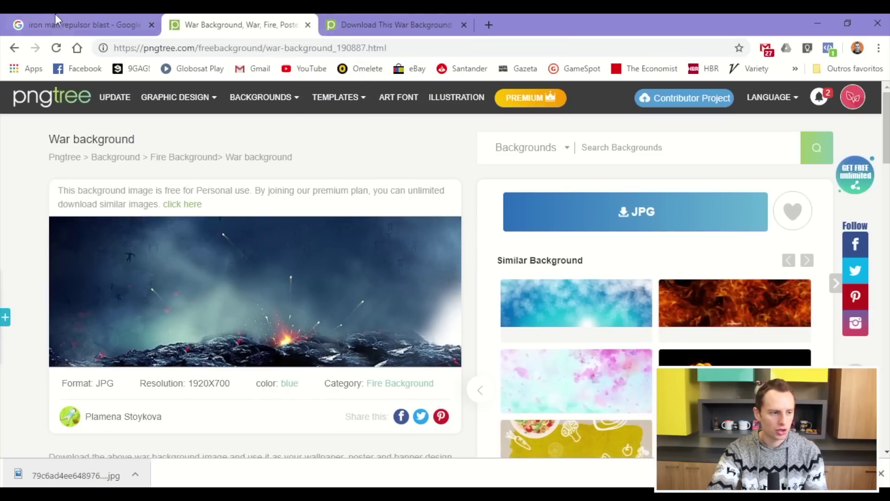
Step: Search Google Images for 'light png'
{"action": "left_click", "coordinate": [55, 19]}
{"action": "left_click", "coordinate": [164, 51]}
{"action": "type", "text": "l"}
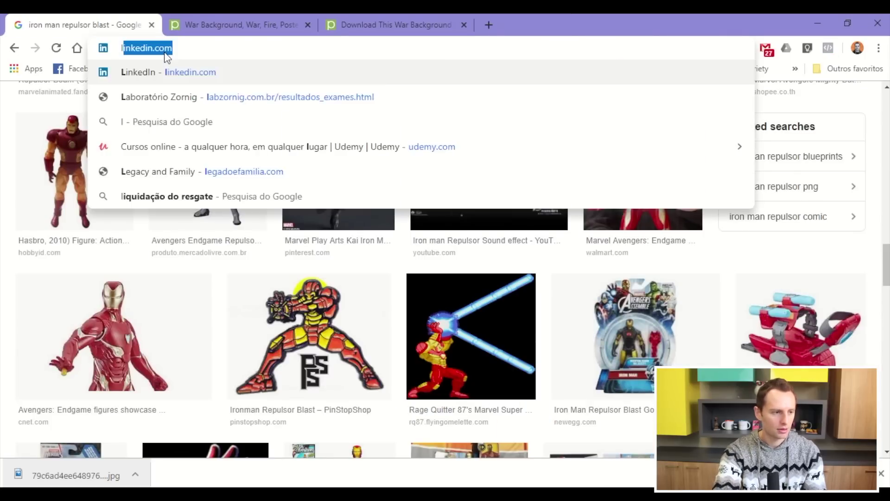
{"action": "type", "text": "ight png"}
{"action": "key", "text": "Return"}
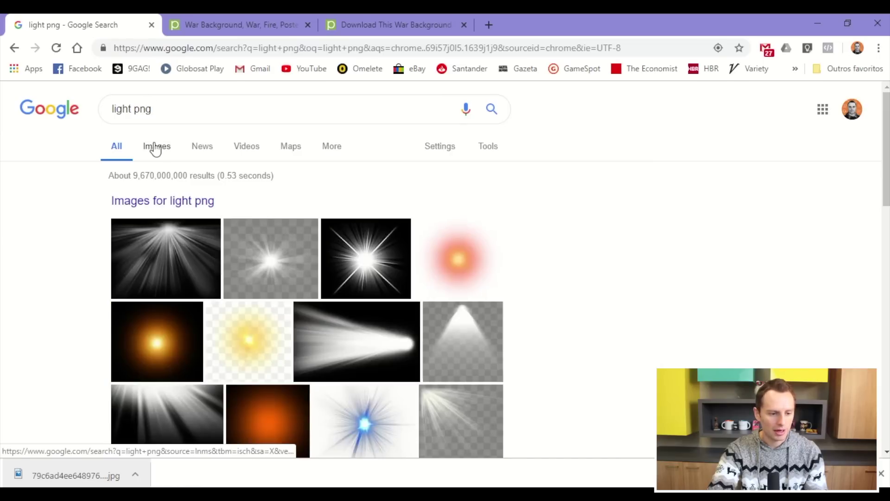
{"action": "left_click", "coordinate": [156, 148]}
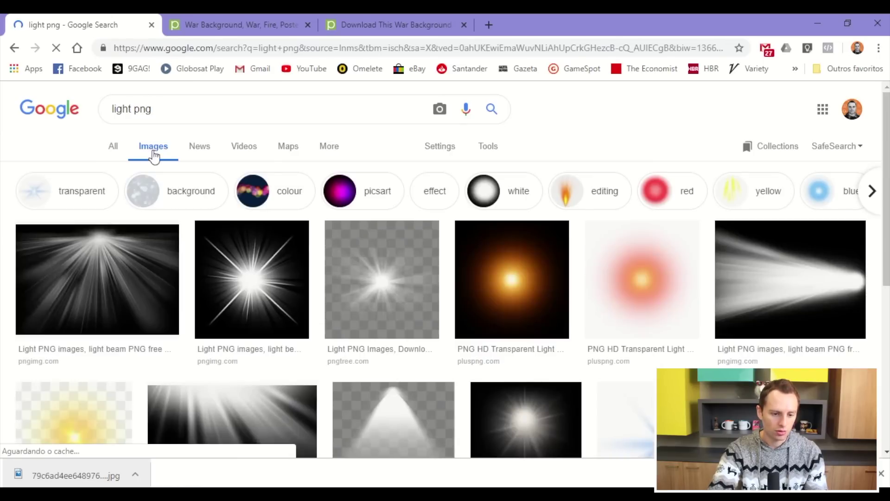
Step: Preview the pink-orange, yellow starburst and small yellow glow results, then return to PowerPoint
{"action": "left_click", "coordinate": [680, 286]}
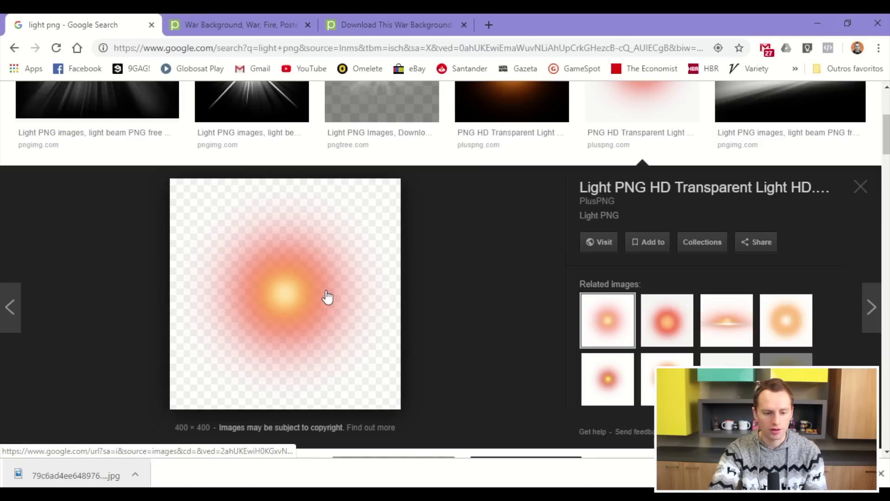
{"action": "scroll", "coordinate": [533, 183], "scroll_direction": "down", "scroll_amount": 5}
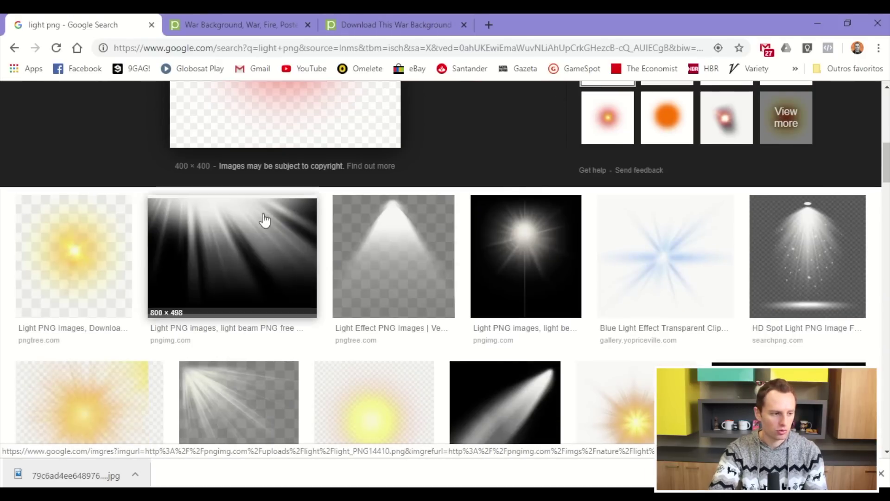
{"action": "scroll", "coordinate": [301, 218], "scroll_direction": "down", "scroll_amount": 3}
{"action": "scroll", "coordinate": [573, 204], "scroll_direction": "down", "scroll_amount": 4}
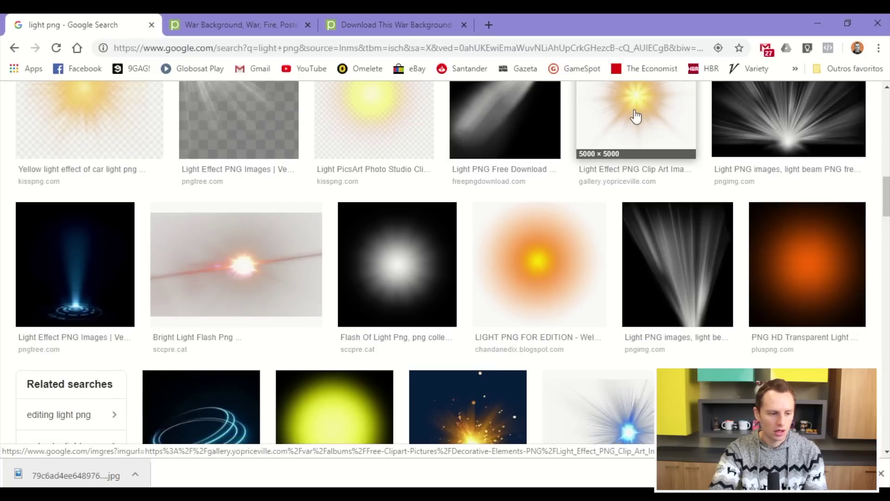
{"action": "left_click", "coordinate": [636, 117]}
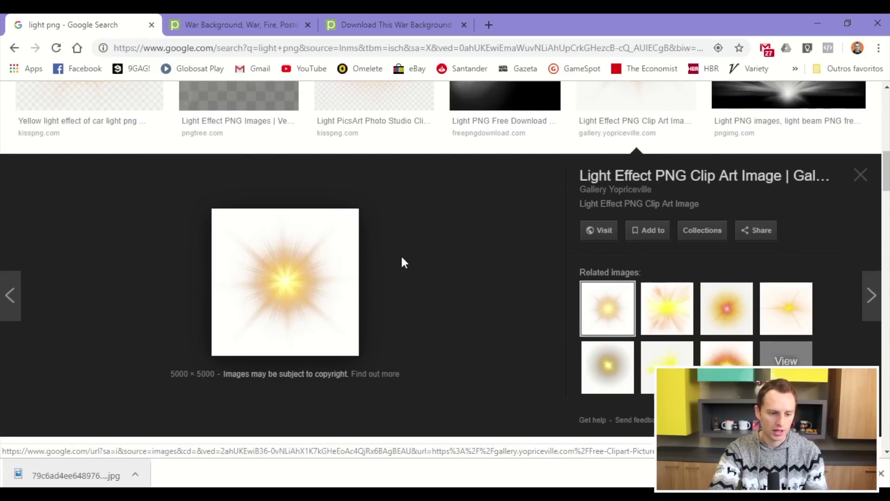
{"action": "scroll", "coordinate": [403, 263], "scroll_direction": "down", "scroll_amount": 5}
{"action": "scroll", "coordinate": [445, 263], "scroll_direction": "down", "scroll_amount": 5}
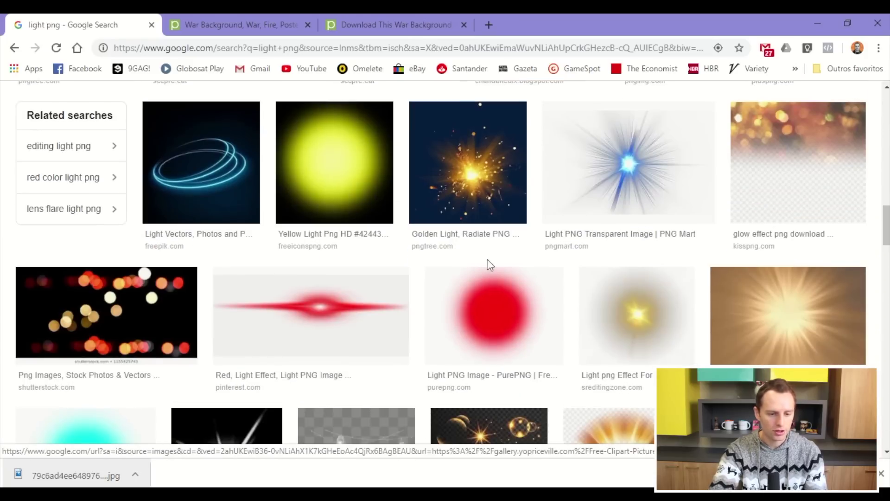
{"action": "scroll", "coordinate": [490, 265], "scroll_direction": "down", "scroll_amount": 1}
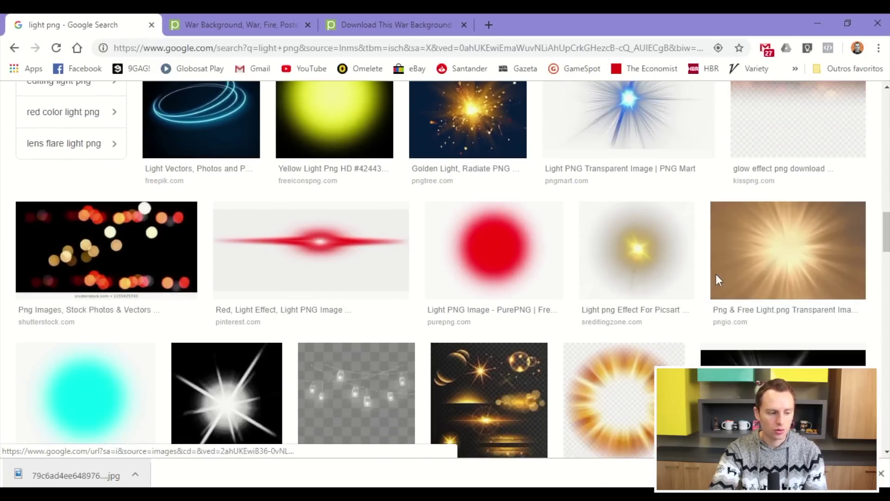
{"action": "left_click", "coordinate": [590, 271]}
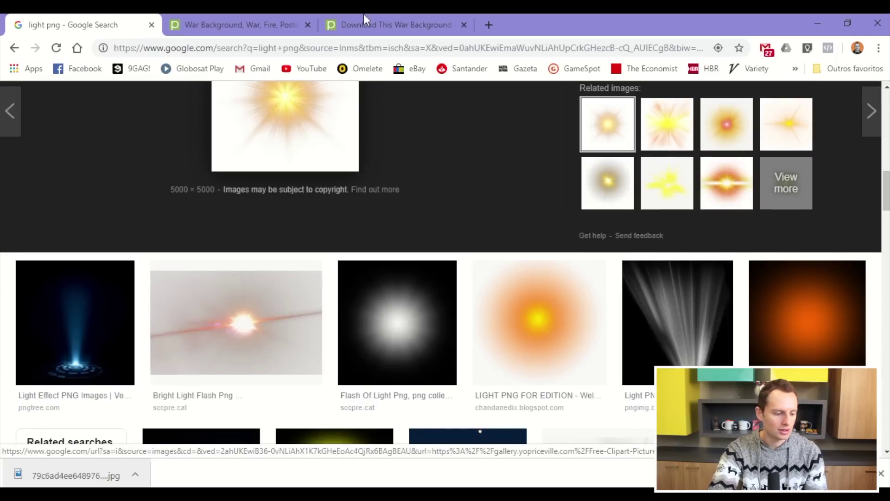
{"action": "key", "text": "alt+Tab"}
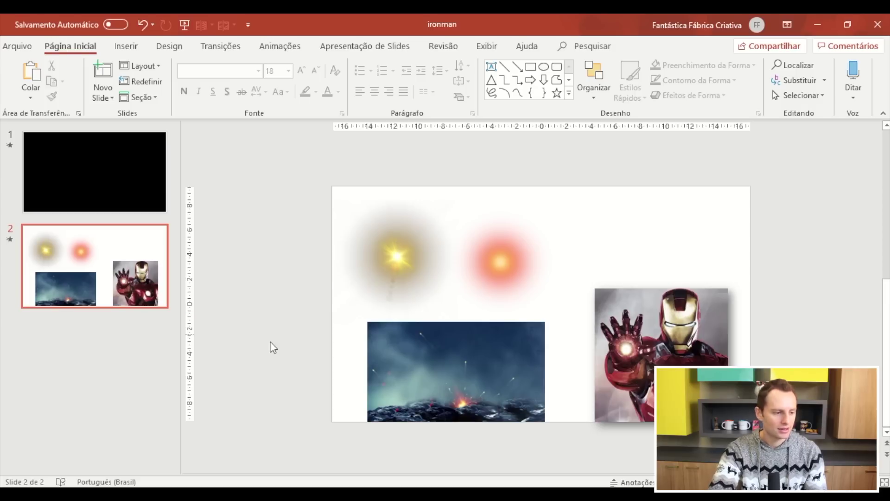
Step: Duplicate slide 2 and delete every object on the new slide 3
{"action": "right_click", "coordinate": [97, 274]}
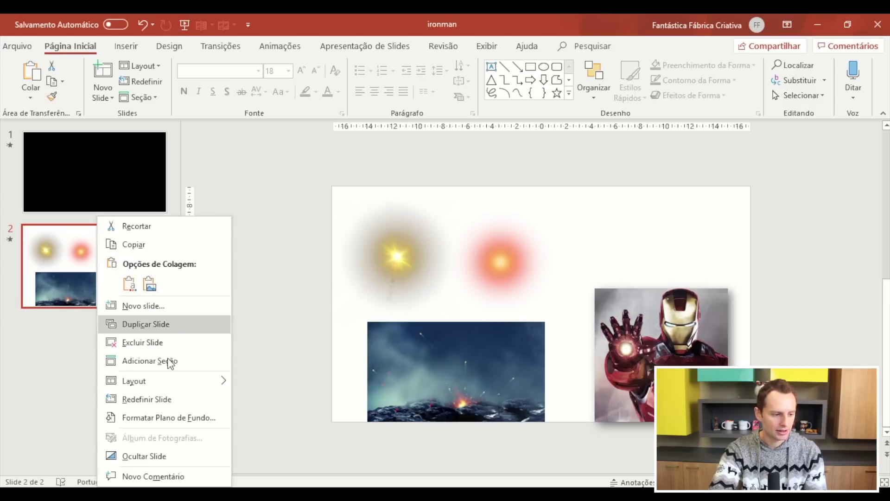
{"action": "left_click", "coordinate": [176, 320]}
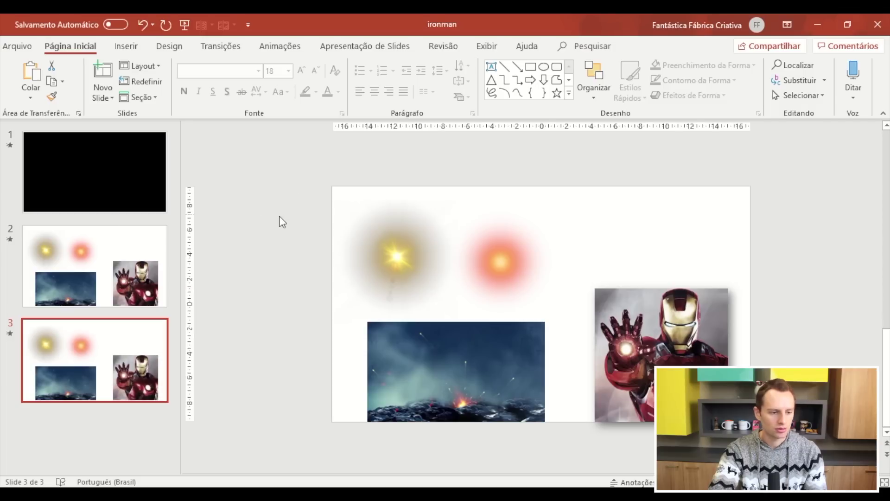
{"action": "left_click_drag", "start_coordinate": [309, 171], "coordinate": [826, 448]}
{"action": "key", "text": "Delete"}
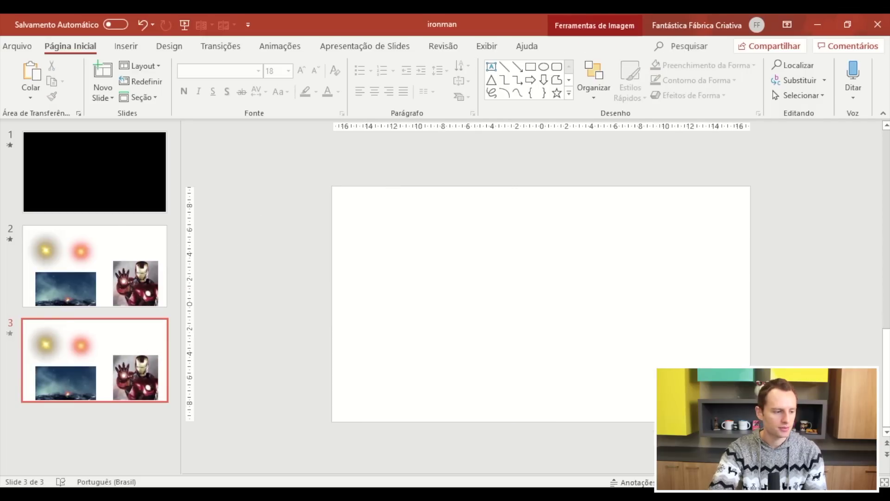
Step: Copy the explosion image from slide 2 onto slide 3 and enlarge it to fill the slide
{"action": "left_click", "coordinate": [104, 278]}
{"action": "left_click", "coordinate": [505, 380]}
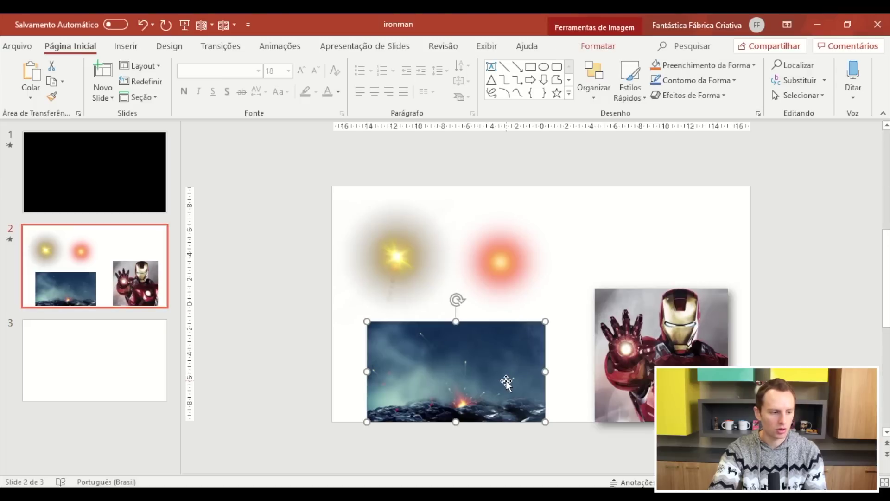
{"action": "key", "text": "ctrl+c"}
{"action": "left_click", "coordinate": [132, 344]}
{"action": "key", "text": "ctrl+v"}
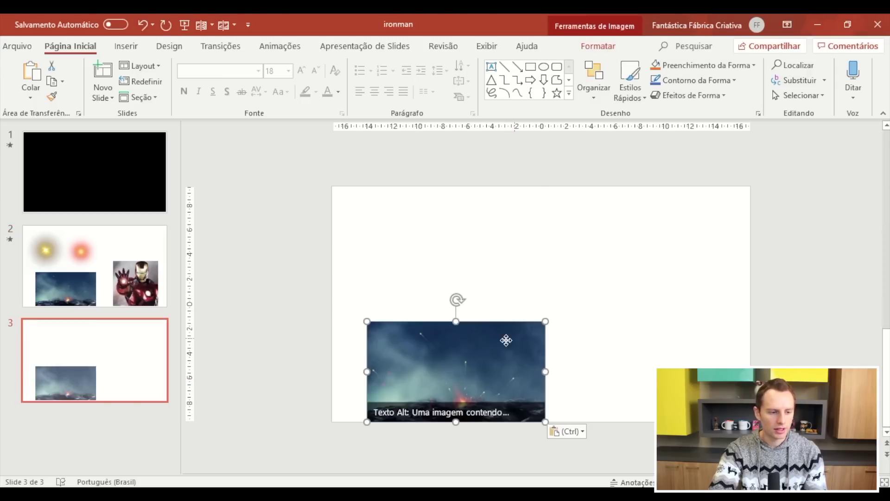
{"action": "mouse_move", "coordinate": [505, 338]}
{"action": "left_mouse_down"}
{"action": "mouse_move", "coordinate": [466, 232]}
{"action": "mouse_move", "coordinate": [473, 195]}
{"action": "left_mouse_up"}
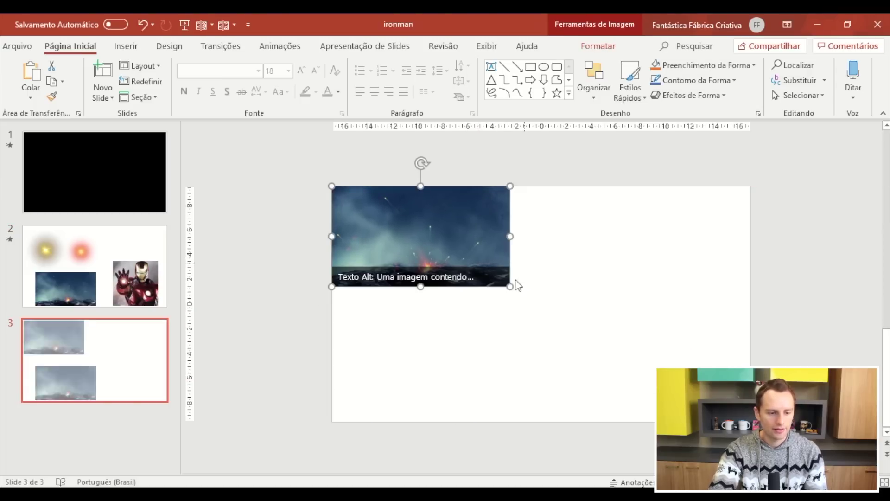
{"action": "left_click_drag", "start_coordinate": [510, 287], "coordinate": [751, 421]}
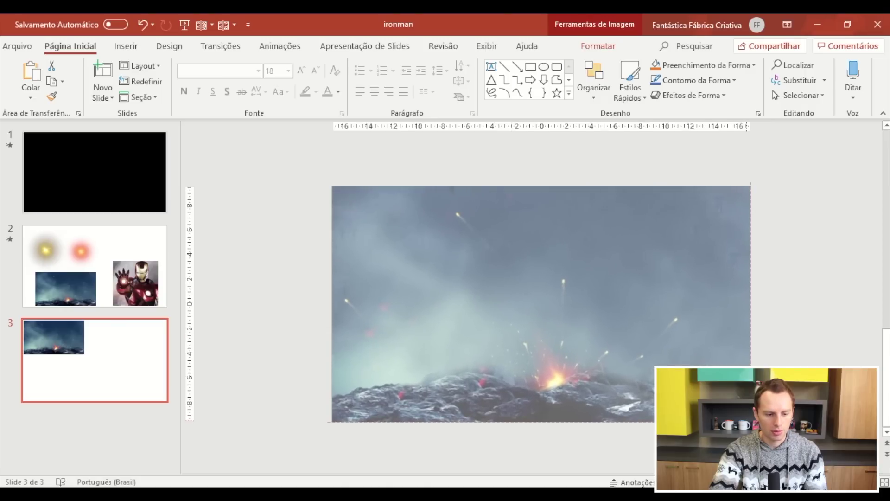
{"action": "left_click", "coordinate": [793, 352]}
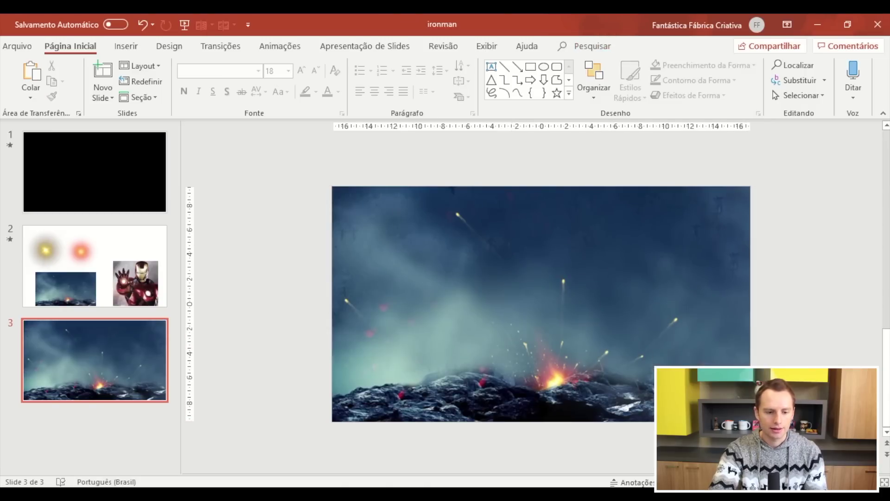
Step: Preview slide 3 full screen, then select its background image
{"action": "key", "text": "shift+F5"}
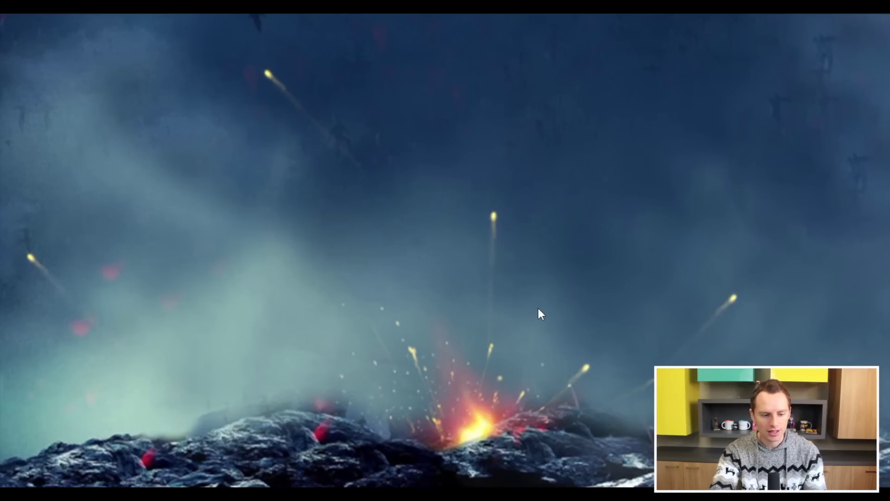
{"action": "key", "text": "Escape"}
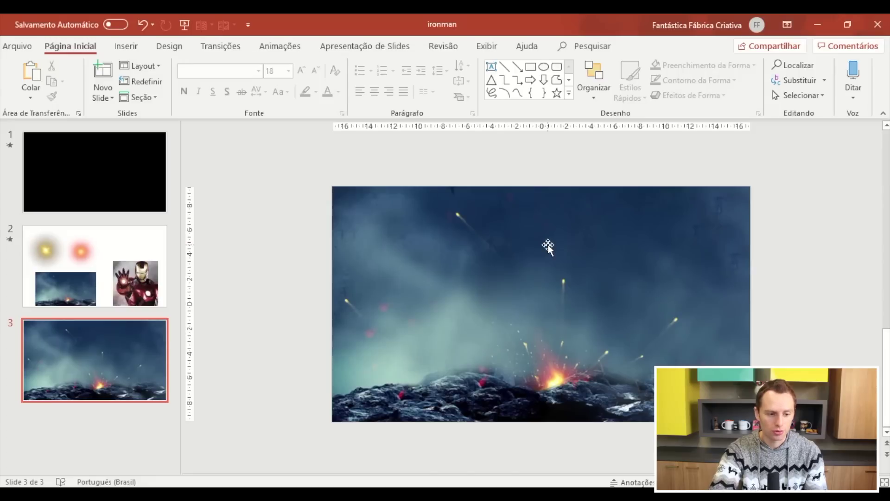
{"action": "left_click", "coordinate": [533, 251]}
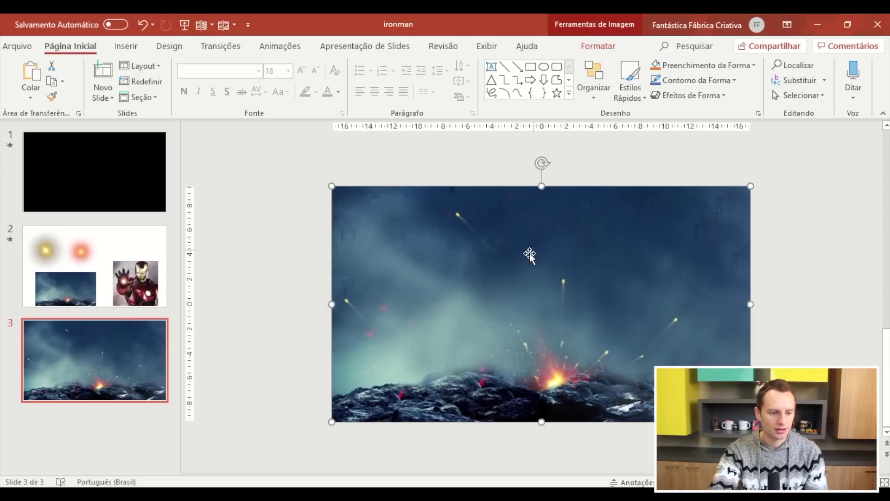
Step: Apply the Blur artistic effect to the explosion background
{"action": "left_click", "coordinate": [598, 46]}
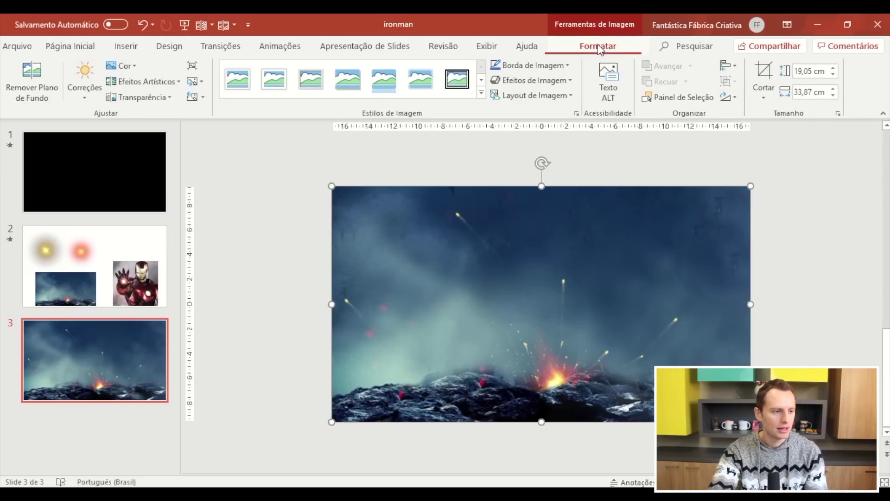
{"action": "left_click", "coordinate": [179, 82]}
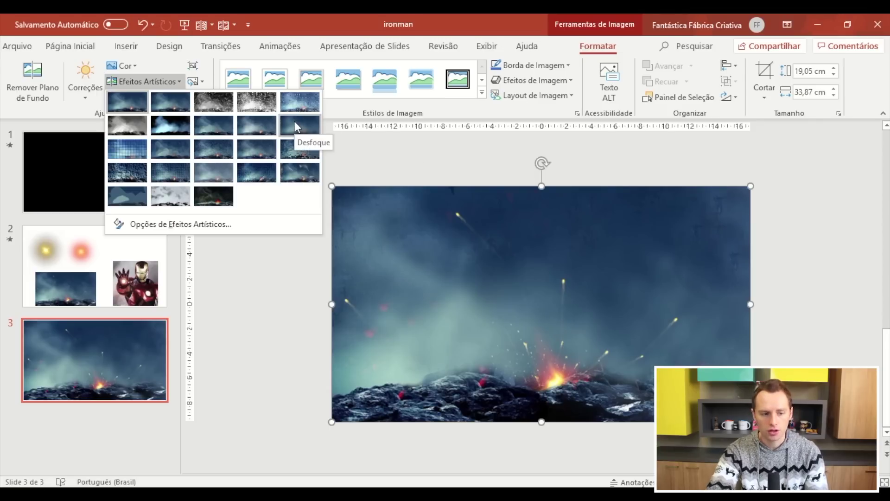
{"action": "left_click", "coordinate": [295, 127]}
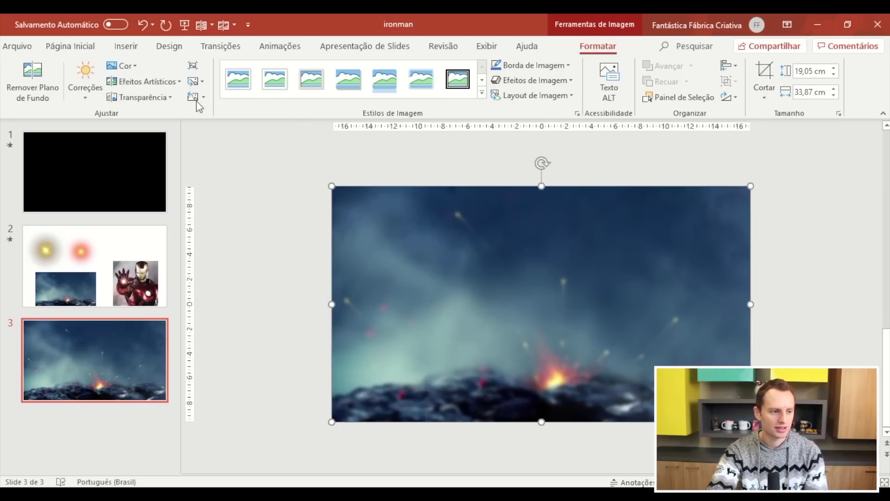
Step: Set the blur effect's radius to 8 in the artistic effect options
{"action": "left_click", "coordinate": [176, 83]}
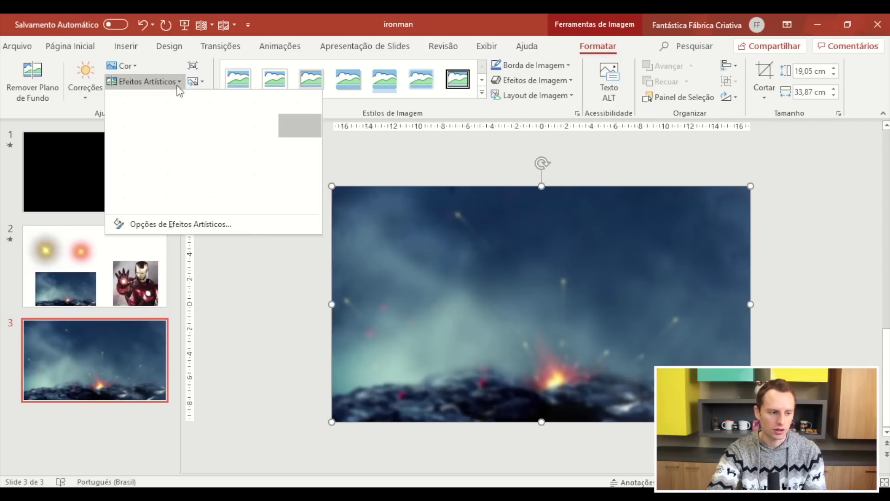
{"action": "left_click", "coordinate": [282, 221]}
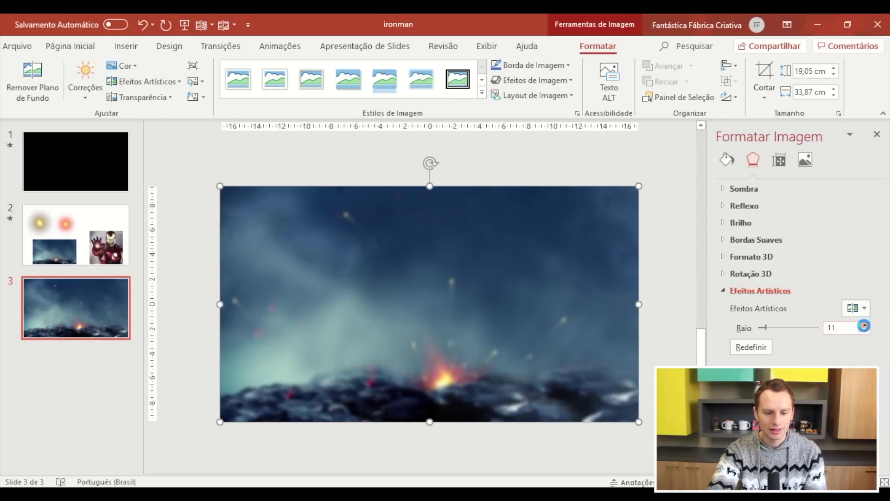
{"action": "left_click", "coordinate": [864, 324]}
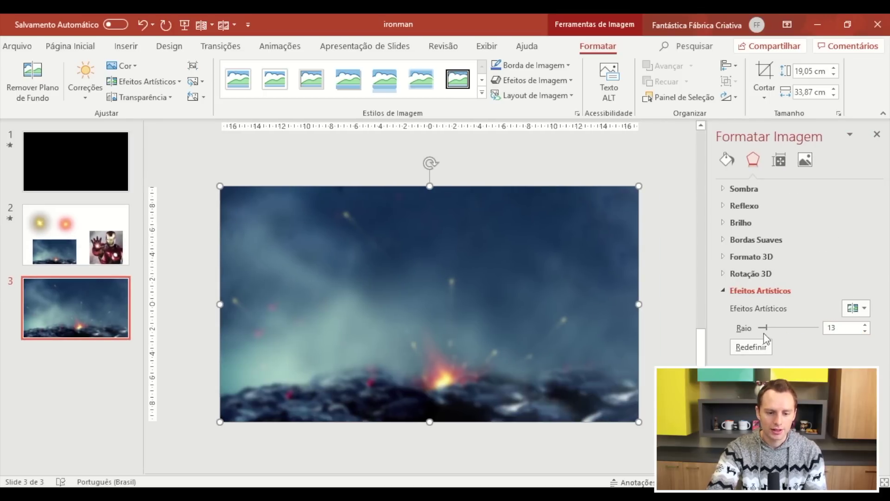
{"action": "left_click_drag", "start_coordinate": [766, 329], "coordinate": [764, 329]}
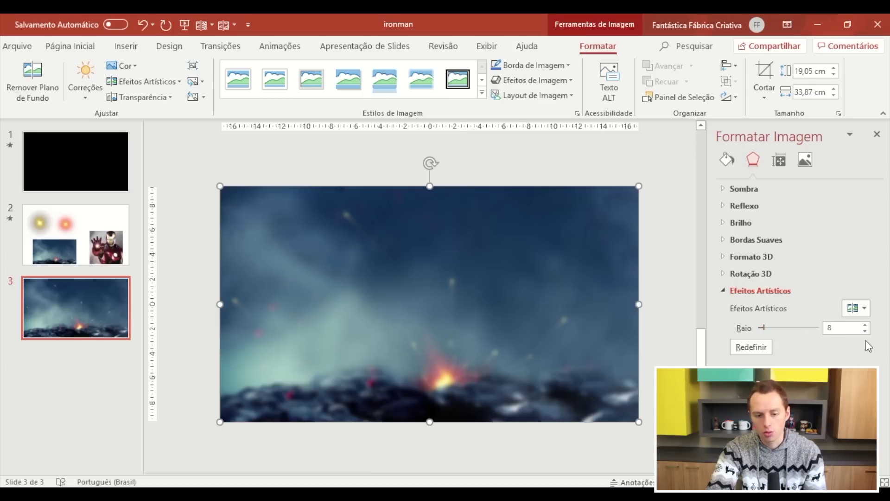
{"action": "left_click", "coordinate": [532, 158]}
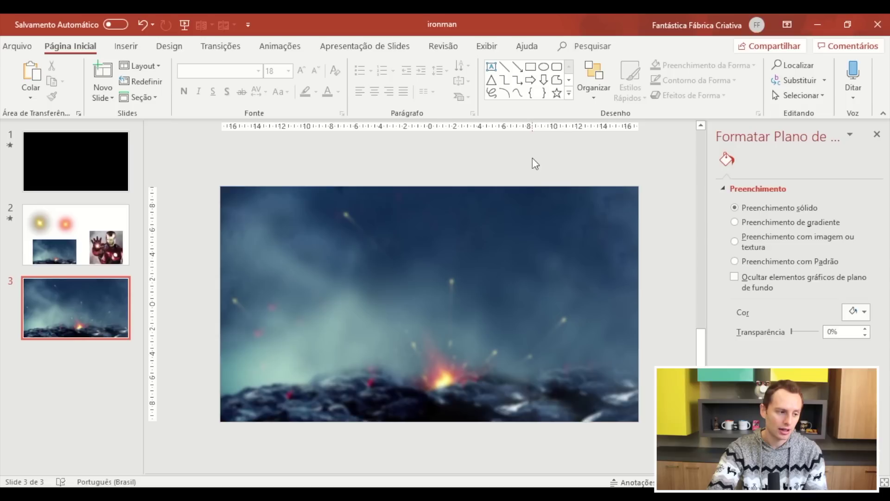
Step: Paste slide 2's Iron Man picture onto slide 3, enlarged over the right half
{"action": "left_click", "coordinate": [74, 234]}
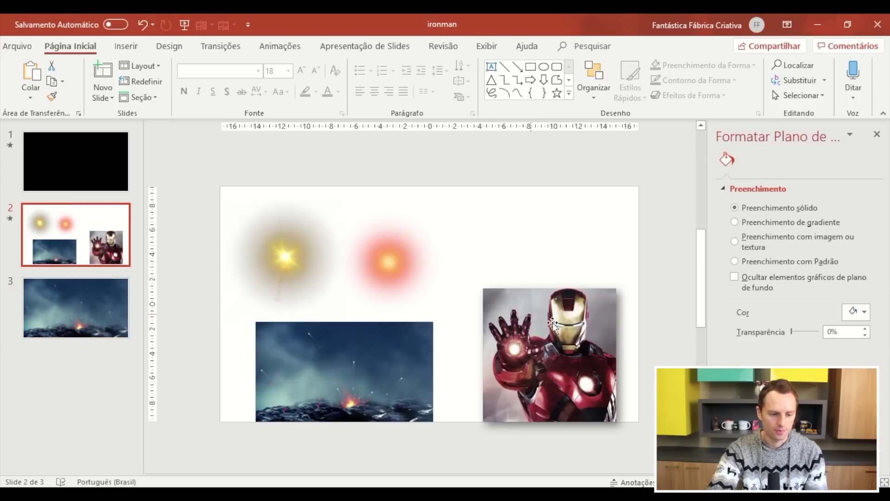
{"action": "left_click", "coordinate": [525, 346]}
{"action": "left_click", "coordinate": [123, 304]}
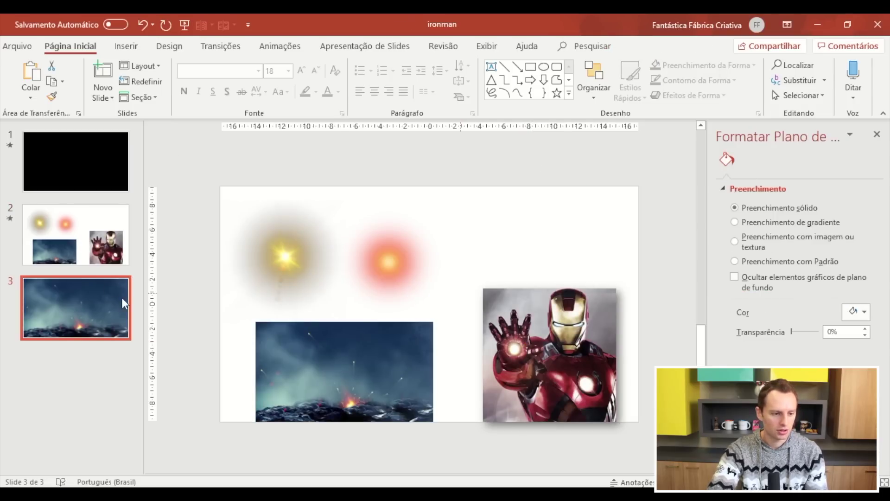
{"action": "key", "text": "ctrl+v"}
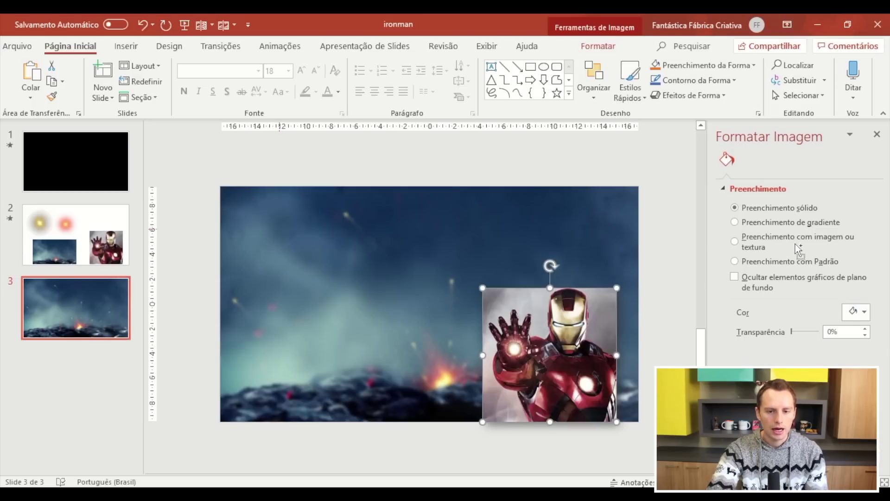
{"action": "left_click", "coordinate": [875, 130]}
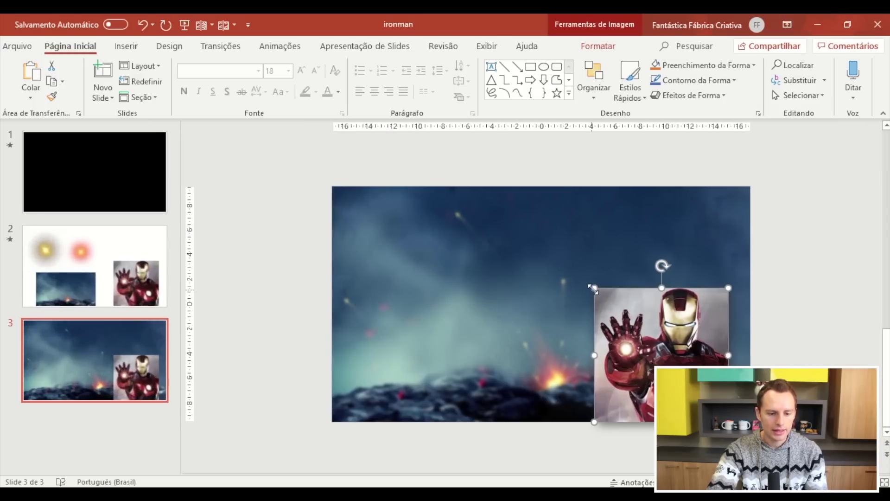
{"action": "left_click_drag", "start_coordinate": [554, 254], "coordinate": [522, 215]}
{"action": "left_click_drag", "start_coordinate": [620, 297], "coordinate": [647, 299]}
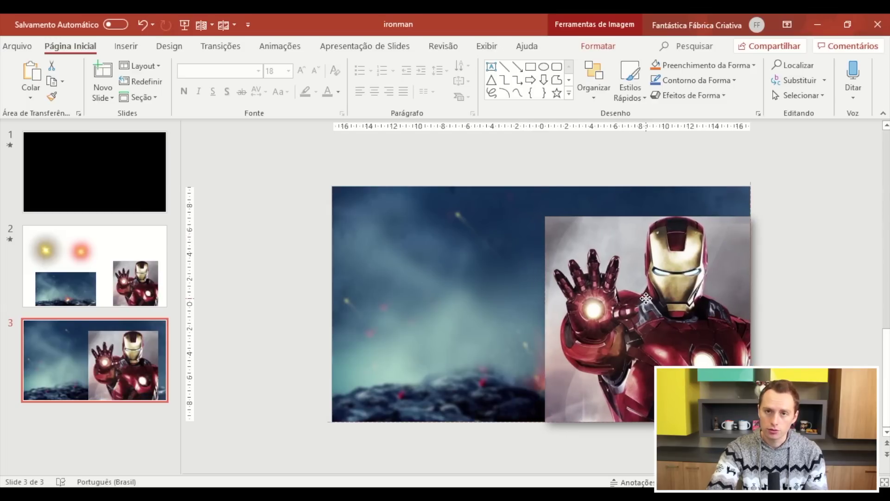
{"action": "left_click_drag", "start_coordinate": [544, 216], "coordinate": [532, 202]}
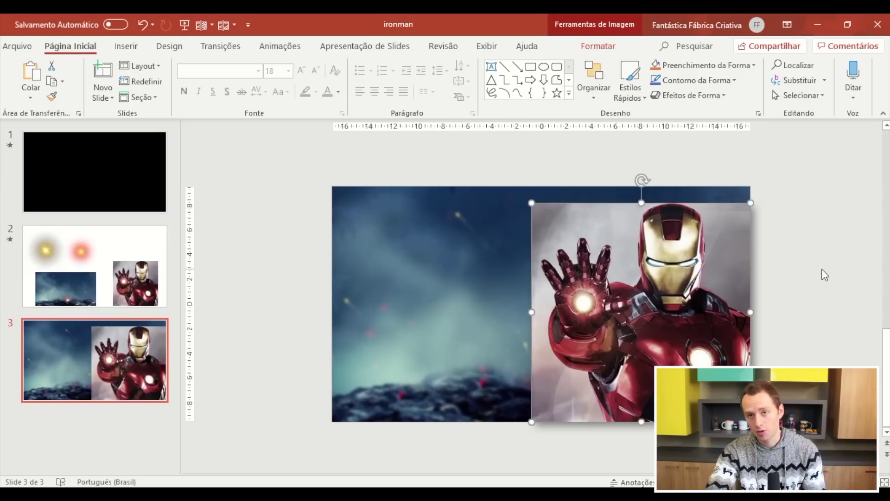
{"action": "left_click", "coordinate": [763, 281]}
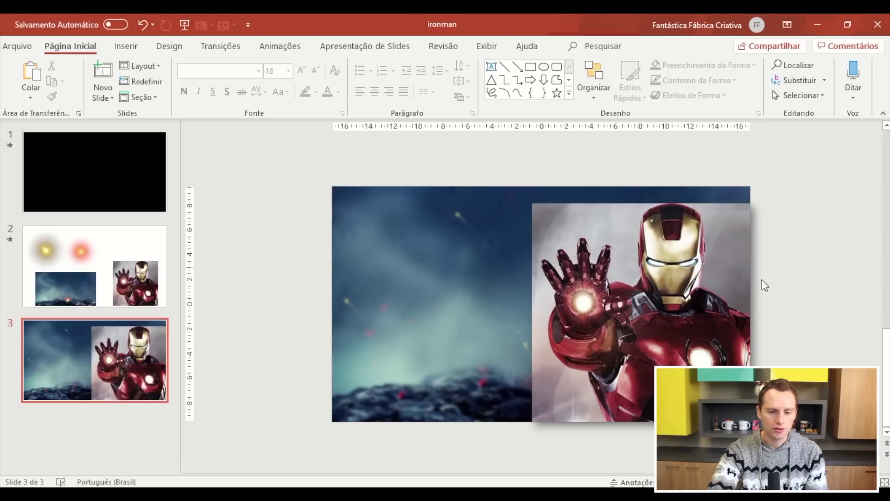
{"action": "left_click", "coordinate": [739, 282]}
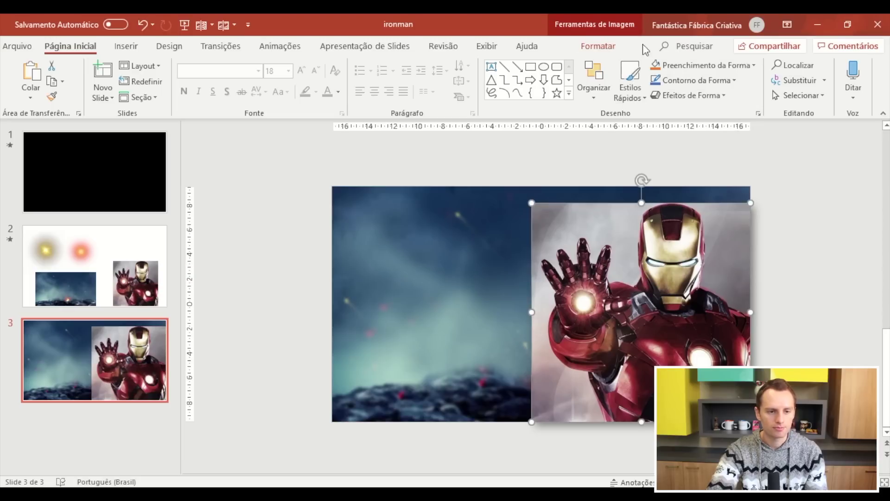
Step: Start Background Removal and mark Iron Man's arm, hand and fingers as areas to keep
{"action": "left_click", "coordinate": [598, 46]}
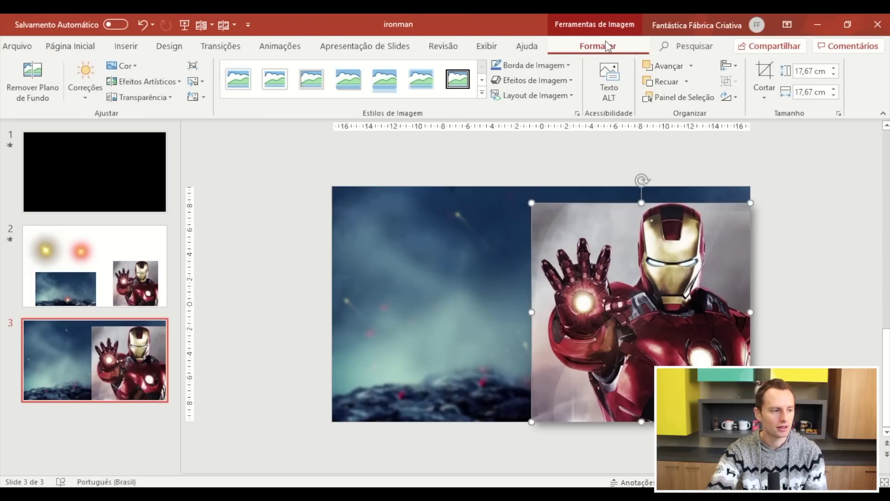
{"action": "left_click", "coordinate": [31, 72]}
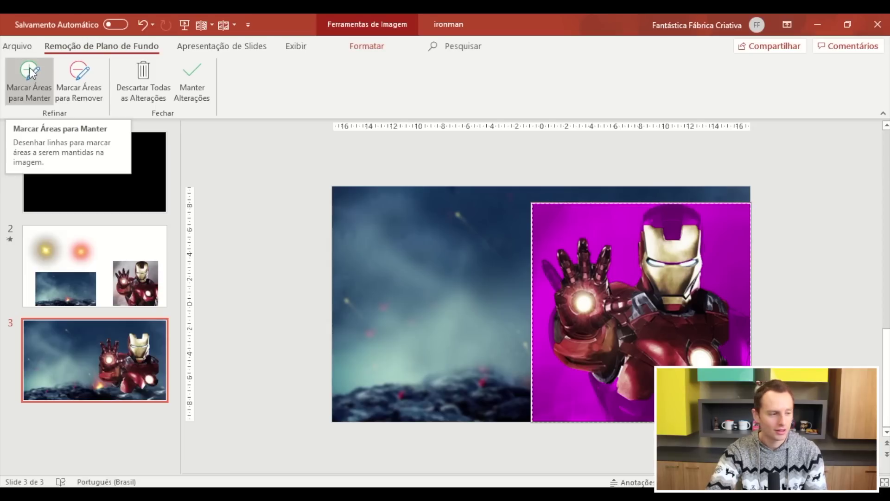
{"action": "left_click", "coordinate": [32, 73]}
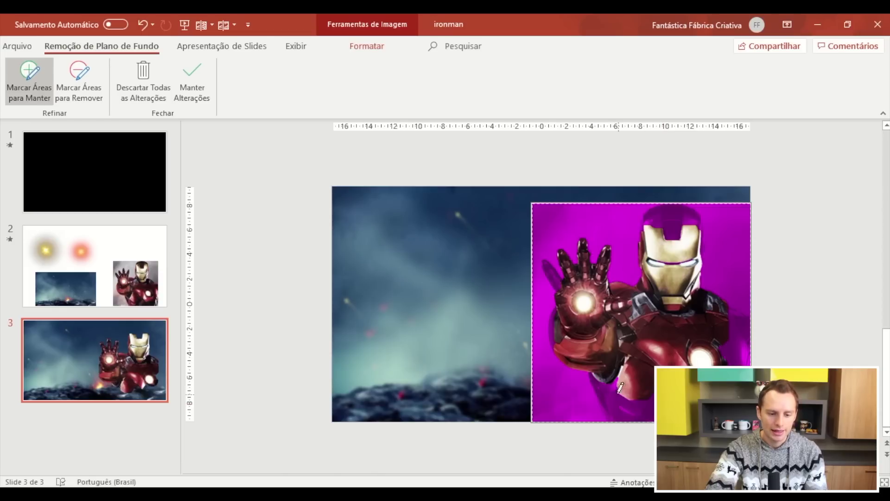
{"action": "left_click_drag", "start_coordinate": [604, 389], "coordinate": [631, 405]}
{"action": "left_click_drag", "start_coordinate": [738, 367], "coordinate": [743, 338]}
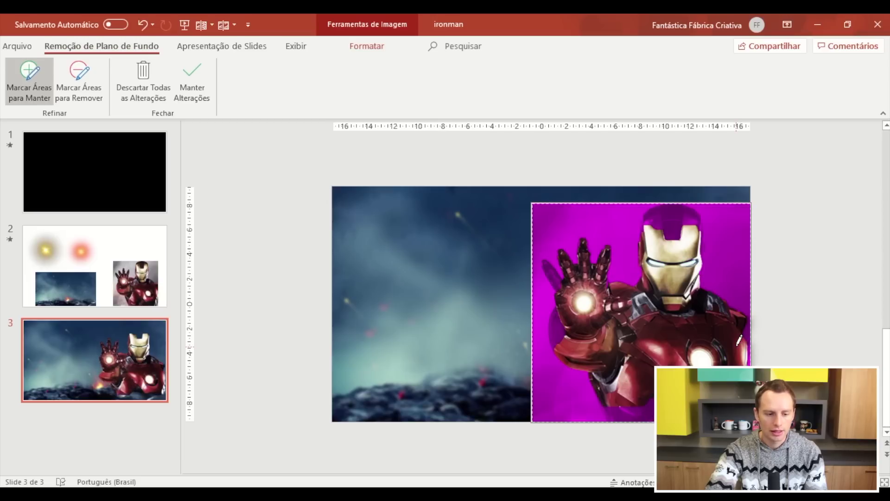
{"action": "left_click_drag", "start_coordinate": [558, 332], "coordinate": [573, 294]}
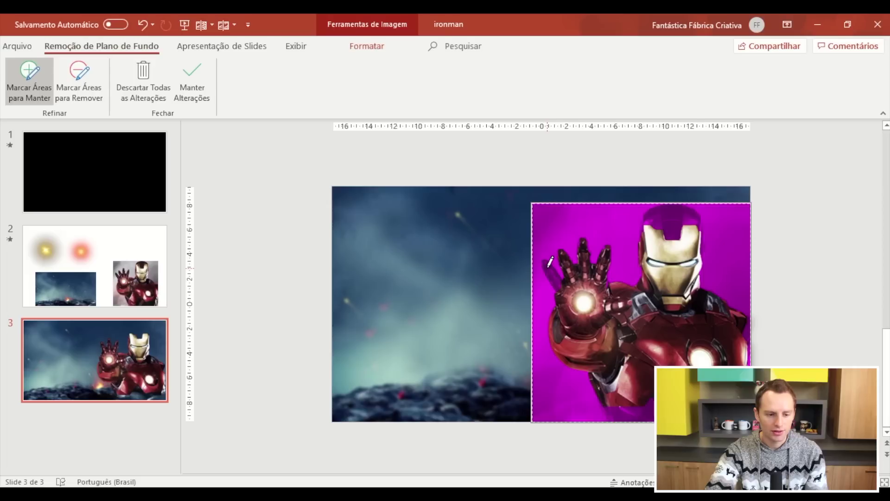
{"action": "left_click_drag", "start_coordinate": [550, 262], "coordinate": [566, 289]}
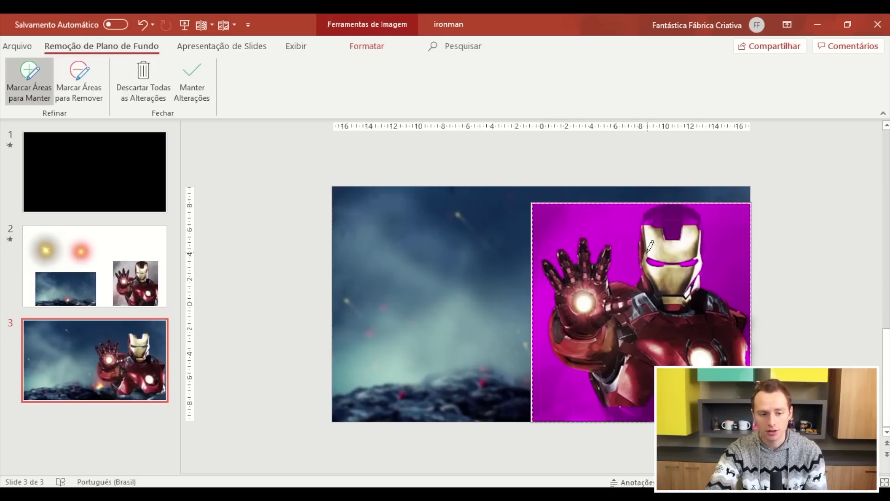
Step: Mark the helmet top and eye slits as kept, then keep the changes
{"action": "left_click_drag", "start_coordinate": [661, 216], "coordinate": [685, 214]}
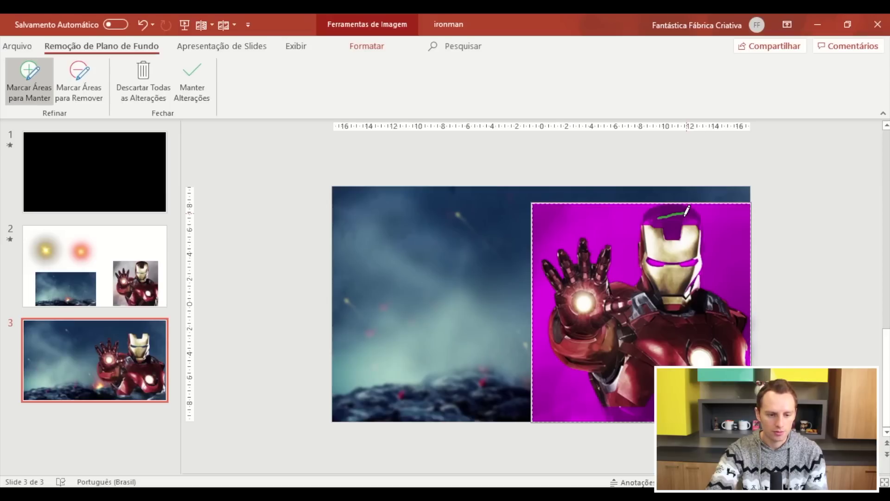
{"action": "left_click", "coordinate": [655, 255]}
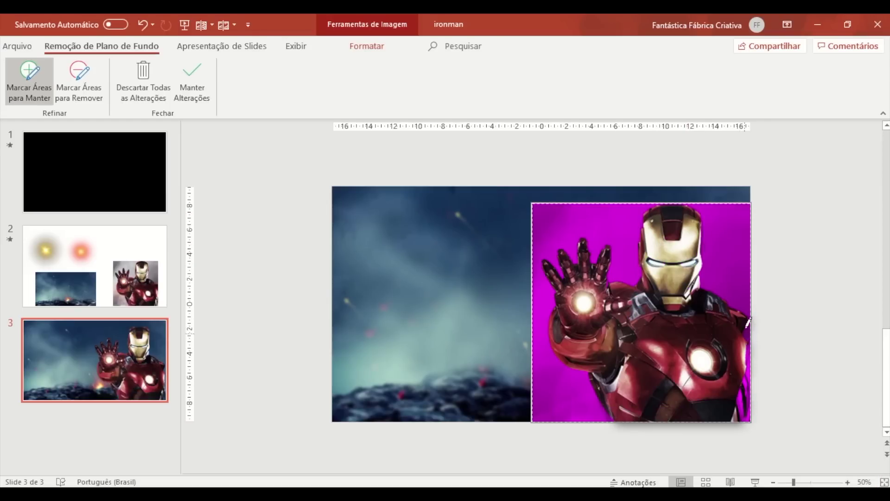
{"action": "scroll", "coordinate": [695, 241], "scroll_direction": "up", "scroll_amount": 5}
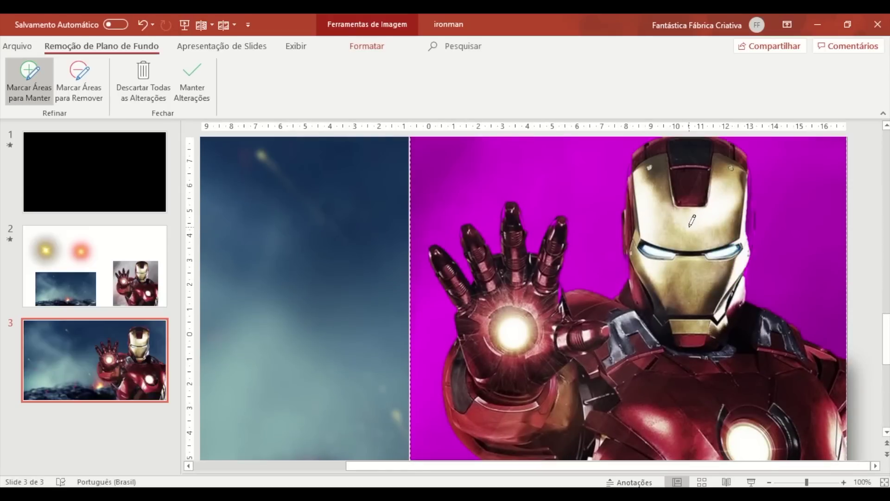
{"action": "scroll", "coordinate": [690, 214], "scroll_direction": "up", "scroll_amount": 1}
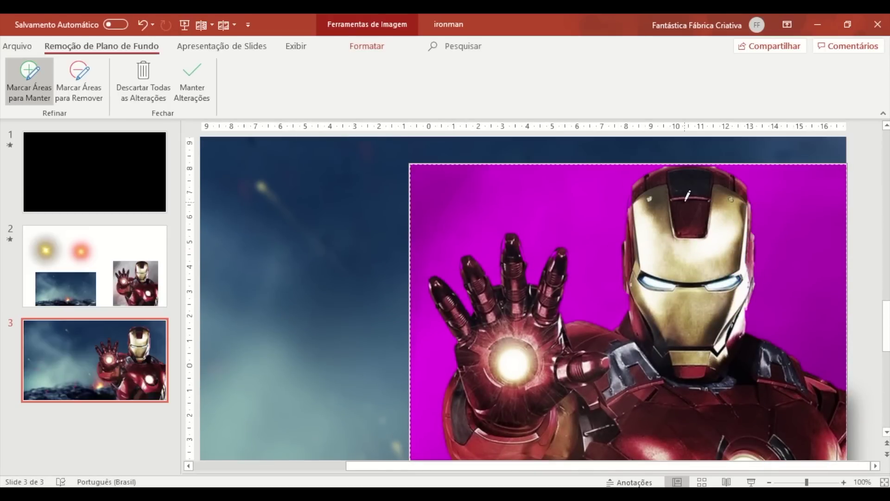
{"action": "scroll", "coordinate": [685, 297], "scroll_direction": "down", "scroll_amount": 3}
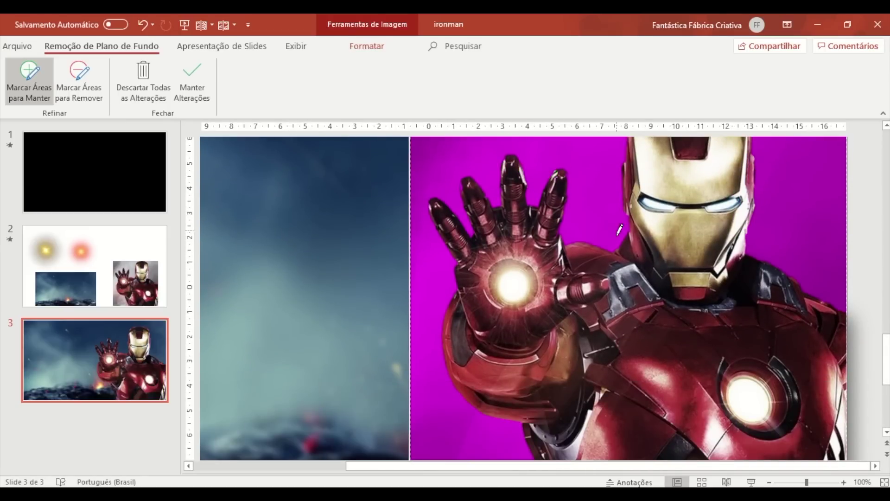
{"action": "scroll", "coordinate": [620, 229], "scroll_direction": "down", "scroll_amount": 3}
{"action": "scroll", "coordinate": [594, 353], "scroll_direction": "down", "scroll_amount": 3}
{"action": "scroll", "coordinate": [643, 135], "scroll_direction": "down", "scroll_amount": 1}
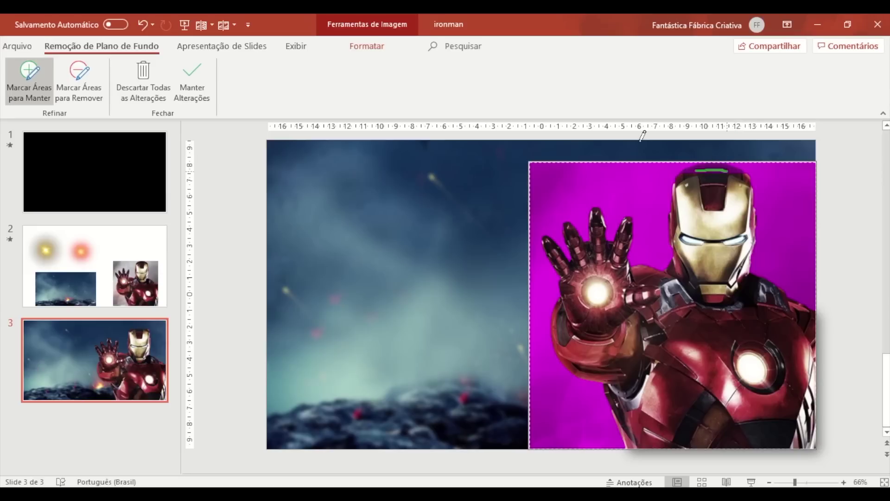
{"action": "left_click", "coordinate": [193, 81]}
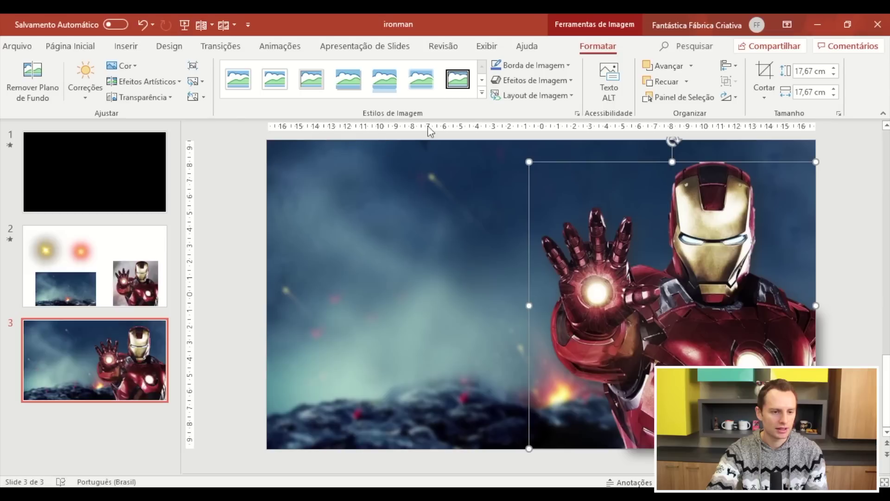
Step: Apply a centred outer shadow to the cut-out Iron Man picture
{"action": "left_click", "coordinate": [552, 81]}
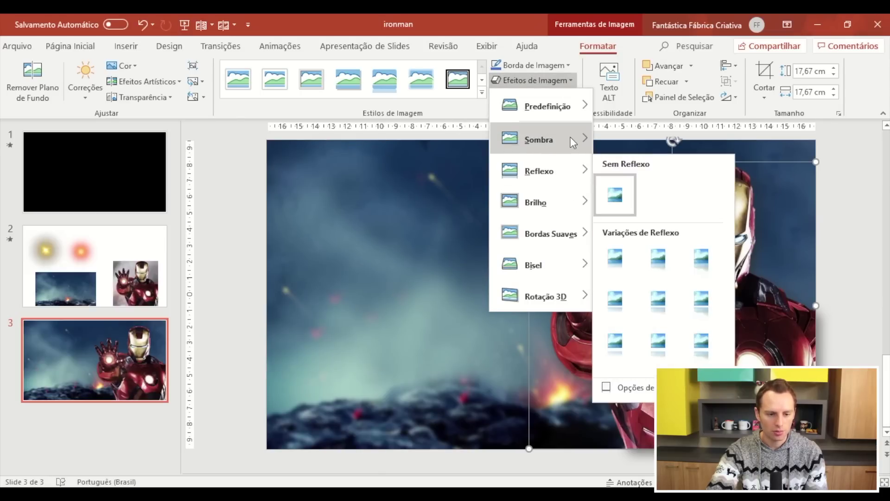
{"action": "mouse_move", "coordinate": [539, 139]}
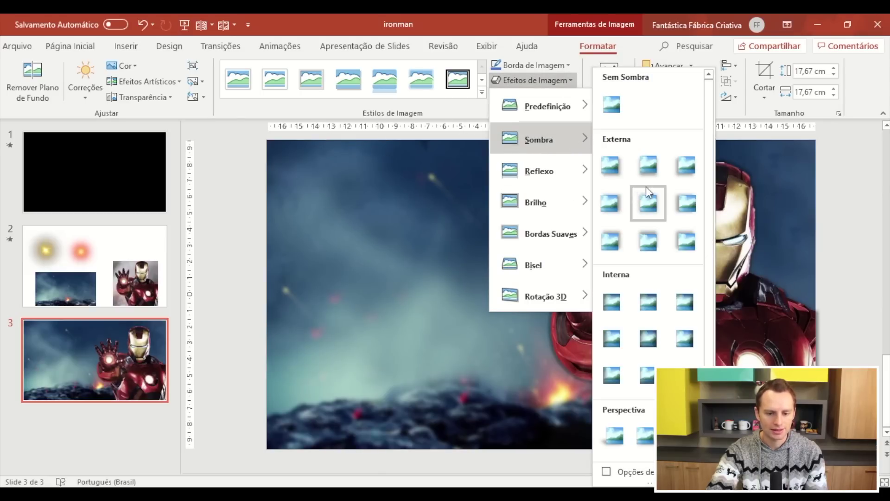
{"action": "left_click", "coordinate": [648, 203]}
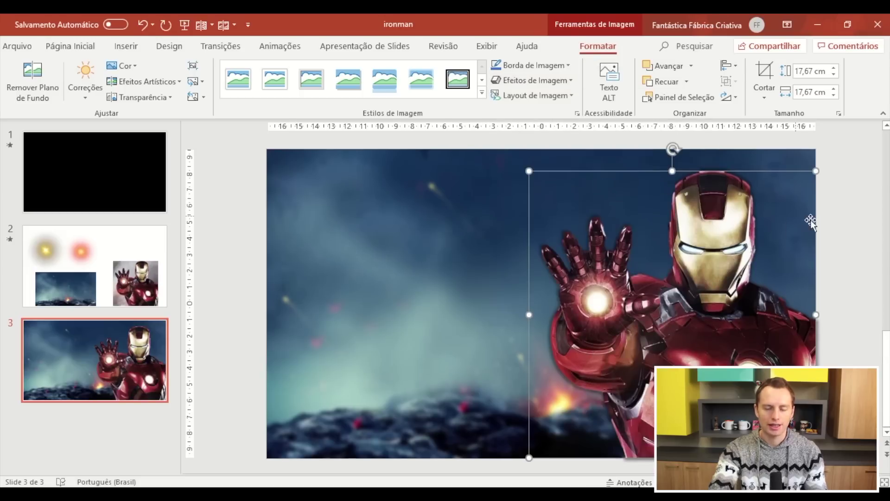
{"action": "left_click", "coordinate": [858, 241]}
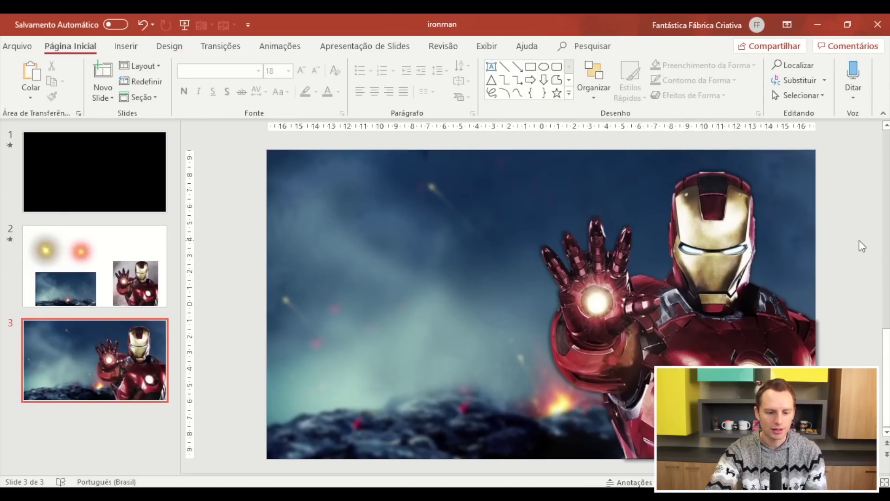
{"action": "left_click", "coordinate": [720, 277]}
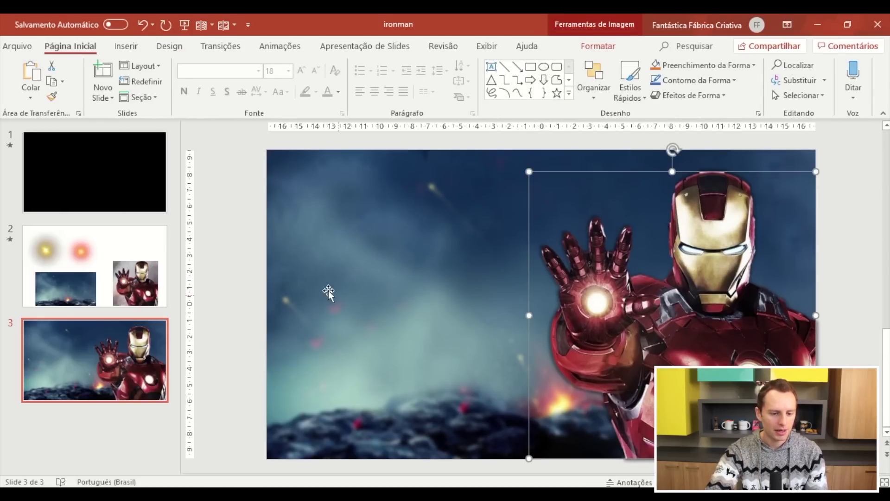
{"action": "left_click", "coordinate": [229, 287]}
{"action": "scroll", "coordinate": [270, 284], "scroll_direction": "down", "scroll_amount": 5}
{"action": "scroll", "coordinate": [271, 284], "scroll_direction": "up", "scroll_amount": 3}
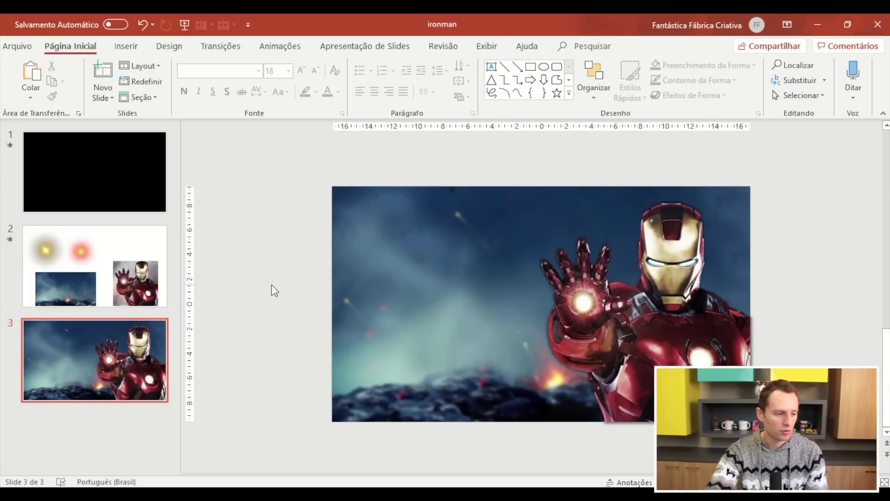
Step: Take the yellow glow from slide 2 and paste it onto slide 3
{"action": "left_click", "coordinate": [111, 284]}
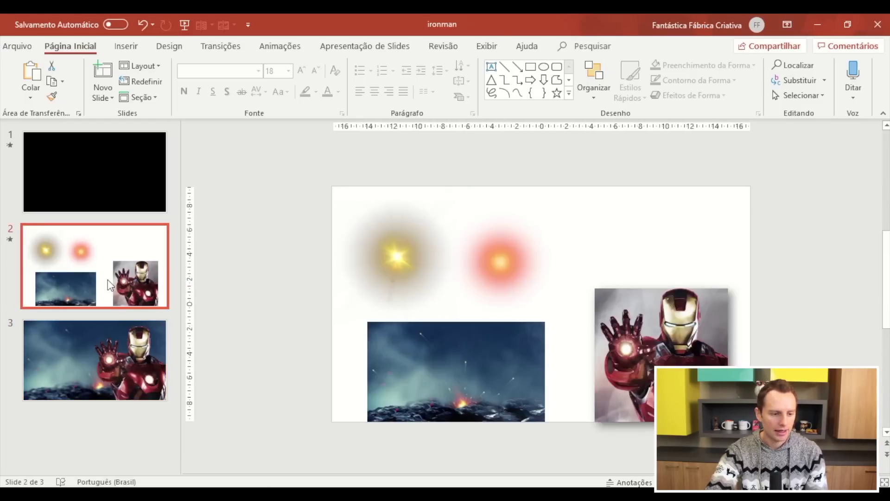
{"action": "left_click", "coordinate": [402, 263]}
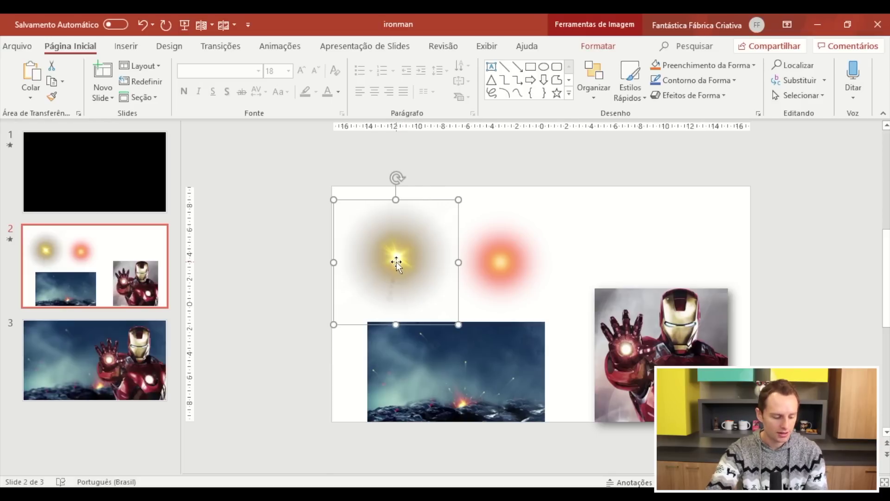
{"action": "left_click_drag", "start_coordinate": [402, 263], "coordinate": [402, 286]}
{"action": "left_click", "coordinate": [274, 279]}
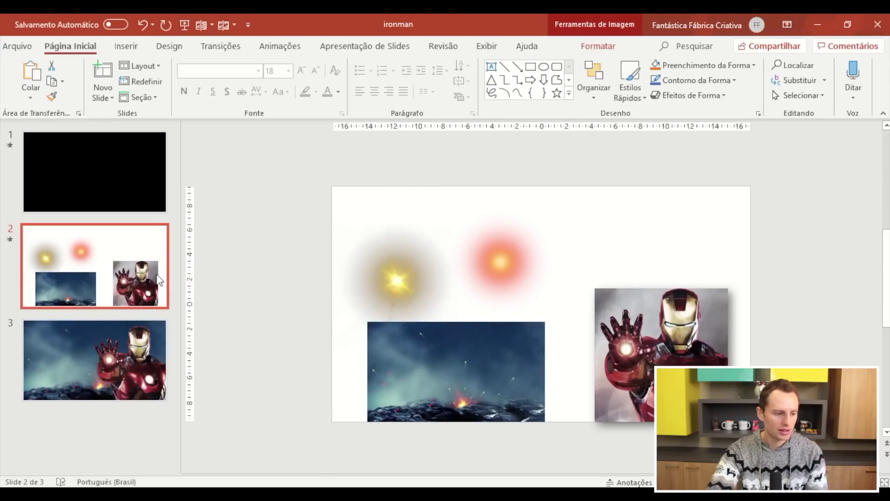
{"action": "left_click", "coordinate": [154, 357]}
{"action": "key", "text": "ctrl+v"}
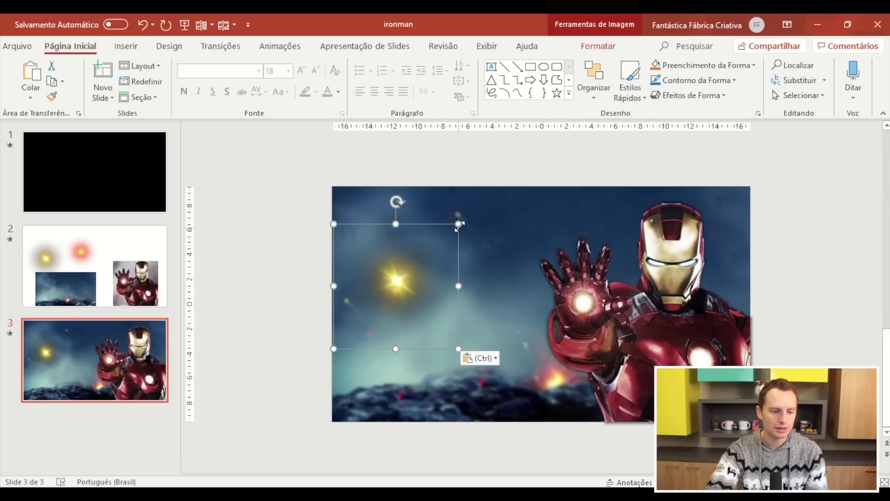
Step: Enlarge the pasted glow and place it over Iron Man's glowing palm
{"action": "left_click_drag", "start_coordinate": [459, 225], "coordinate": [524, 160]}
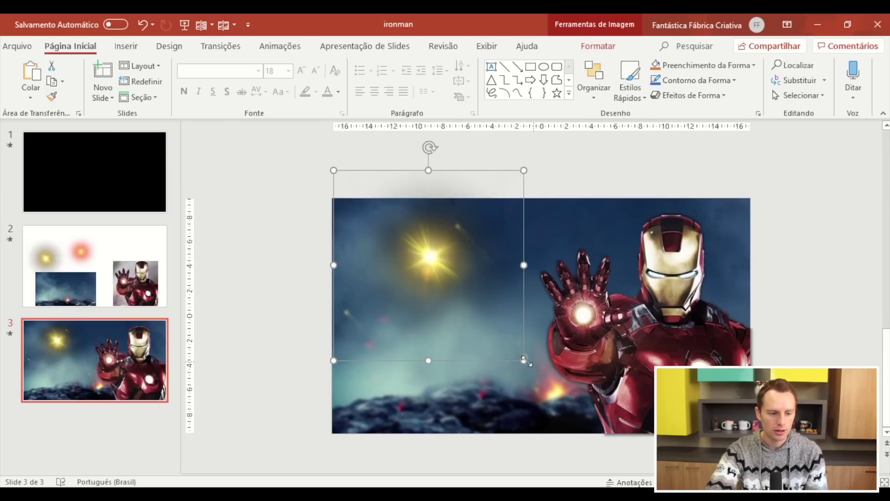
{"action": "left_click_drag", "start_coordinate": [542, 380], "coordinate": [633, 463]}
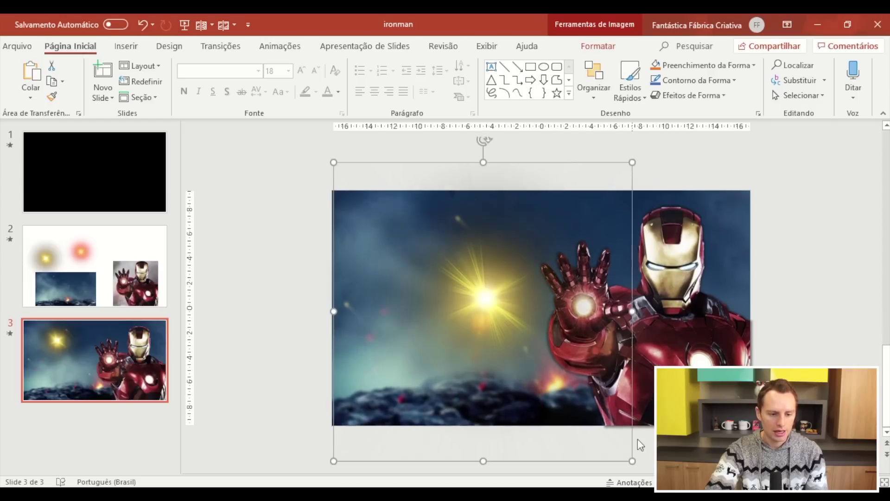
{"action": "left_click_drag", "start_coordinate": [482, 310], "coordinate": [578, 312]}
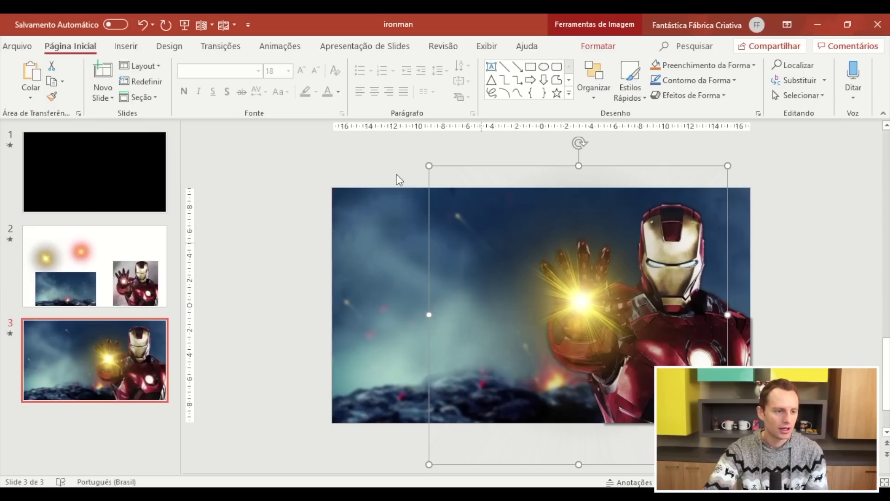
Step: Apply the Esmaecer exit effect to the glow picture on slide 3
{"action": "left_click", "coordinate": [282, 55]}
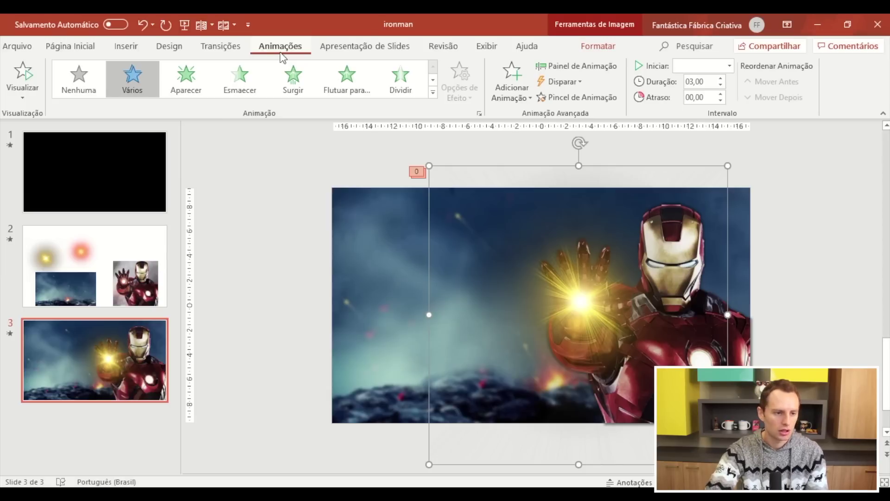
{"action": "left_click", "coordinate": [432, 95]}
{"action": "left_click_drag", "start_coordinate": [432, 97], "coordinate": [469, 187]}
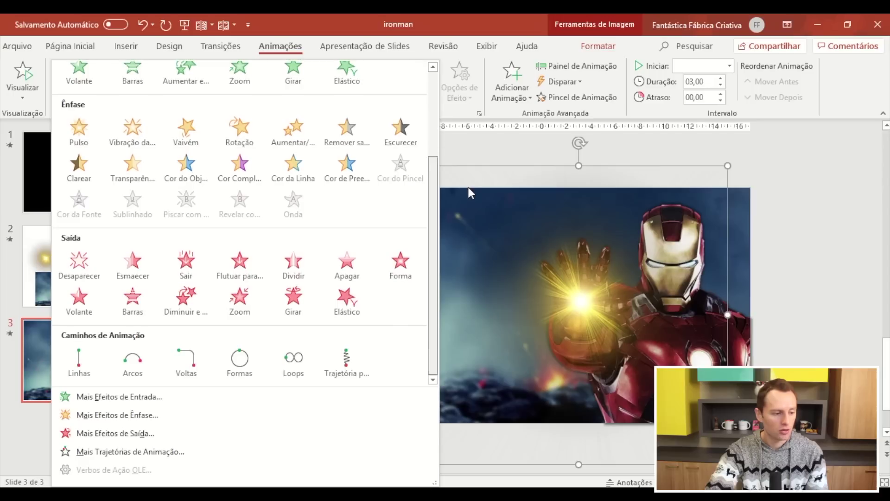
{"action": "left_click", "coordinate": [136, 277]}
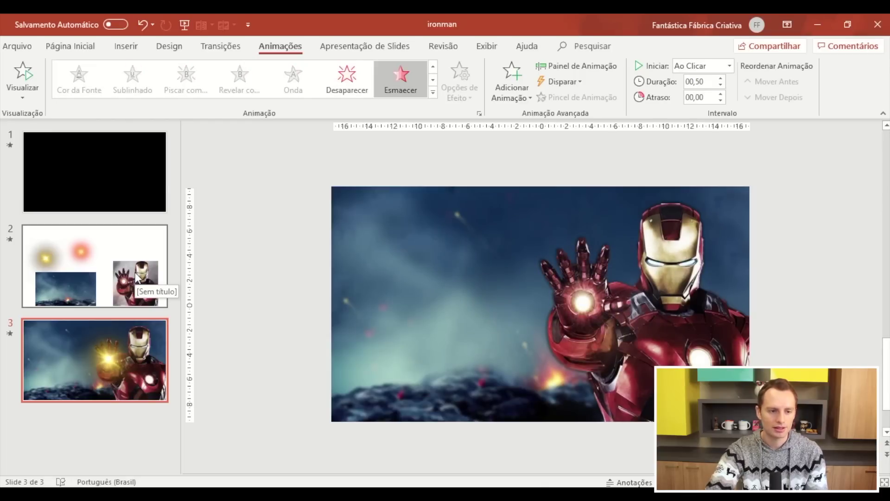
Step: Set the fade's duration to 02,00 and Iniciar to Após o anterior
{"action": "left_click", "coordinate": [601, 65]}
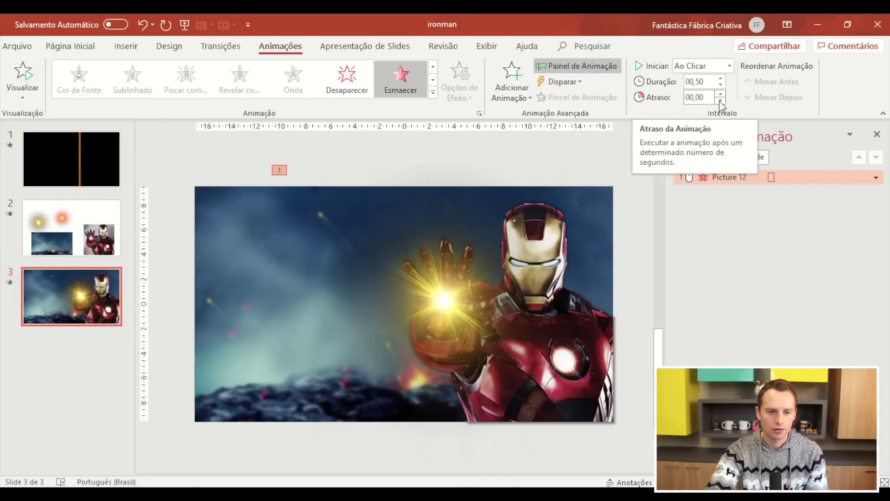
{"action": "left_click", "coordinate": [720, 79]}
{"action": "left_click", "coordinate": [721, 79]}
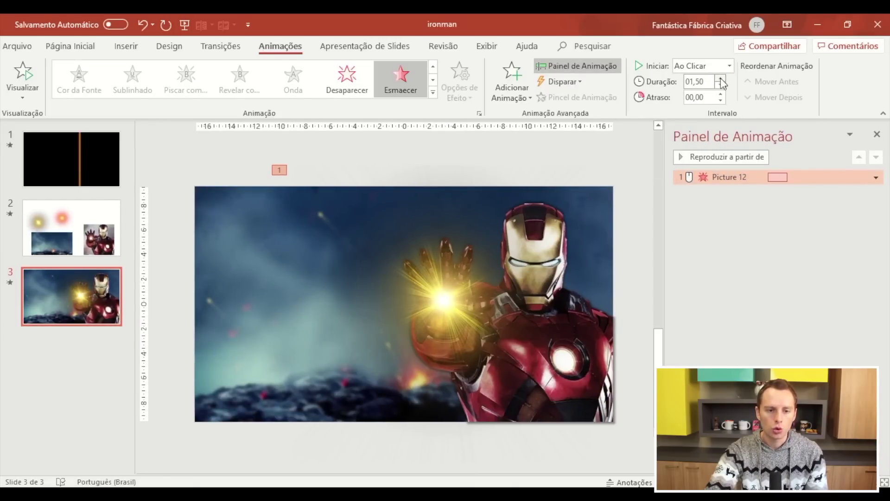
{"action": "left_click", "coordinate": [720, 79]}
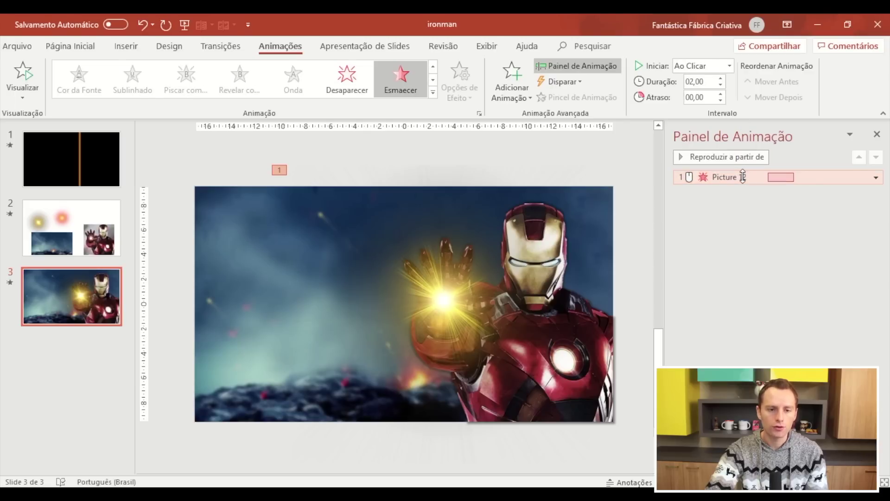
{"action": "left_click", "coordinate": [732, 66]}
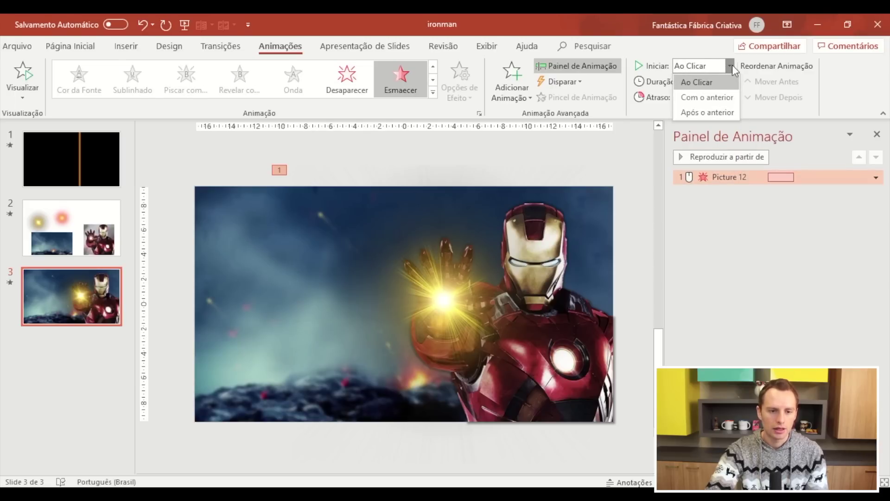
{"action": "left_click", "coordinate": [705, 112]}
Step: Compare with slide 2's animations, then reselect the glow picture on slide 3
{"action": "left_click", "coordinate": [496, 170]}
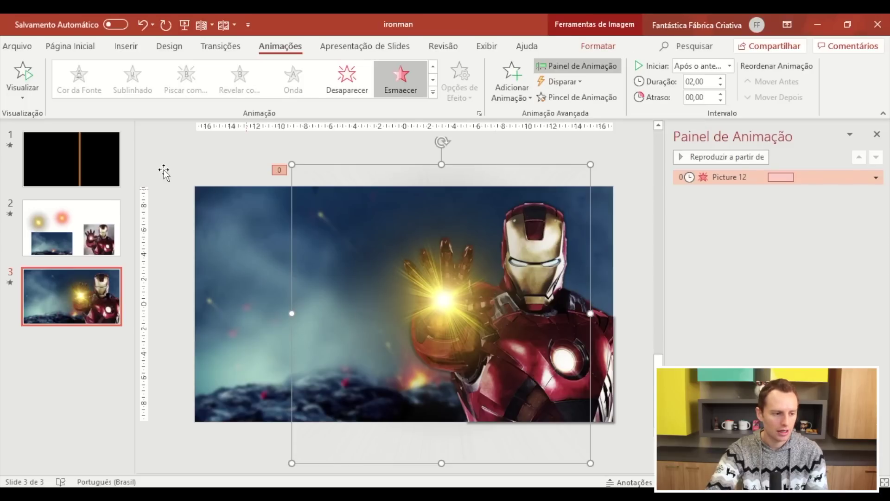
{"action": "left_click", "coordinate": [188, 224]}
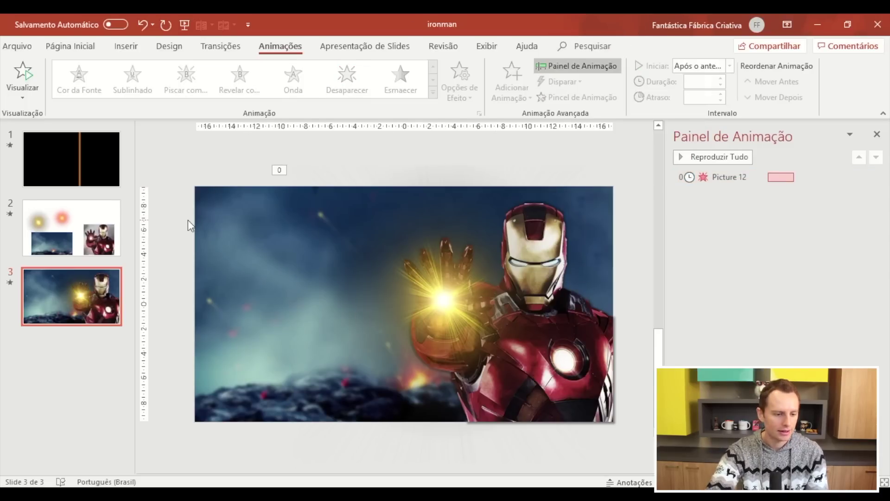
{"action": "left_click", "coordinate": [442, 297]}
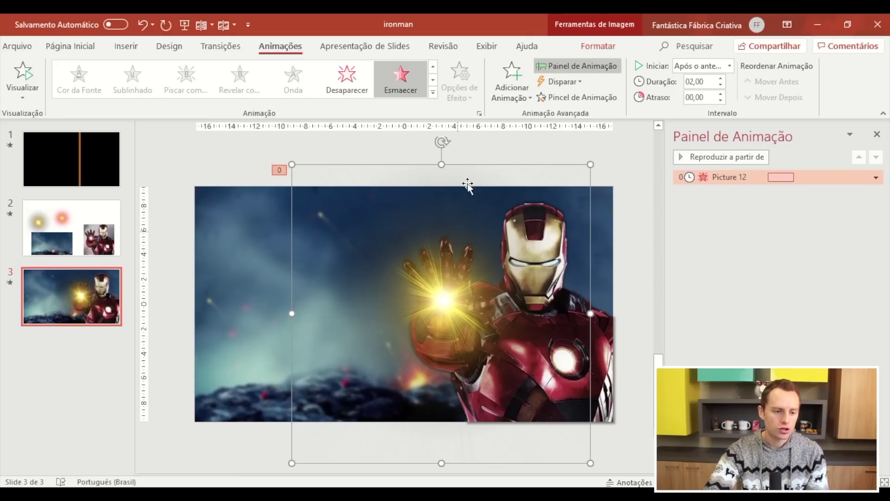
{"action": "left_click", "coordinate": [419, 152]}
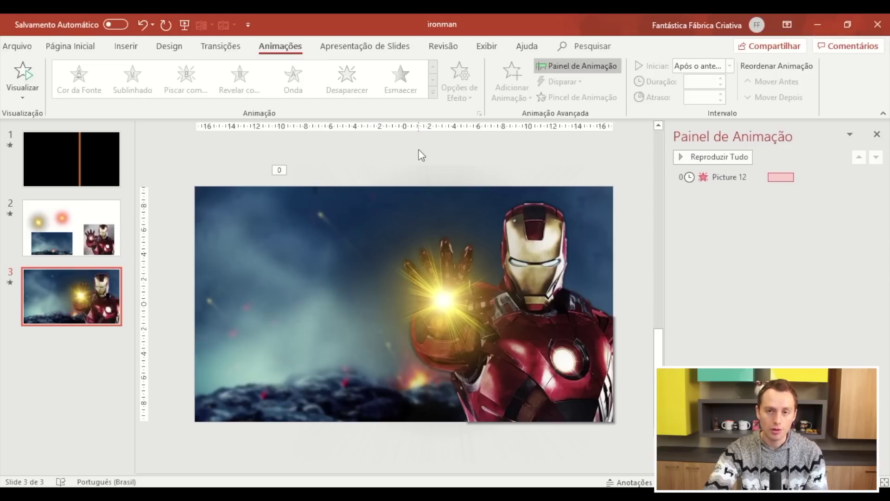
{"action": "key", "text": "Page_Up"}
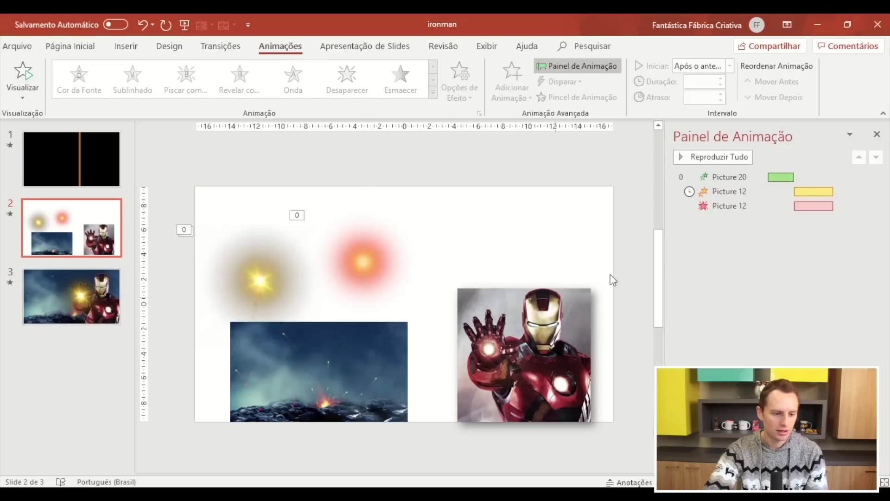
{"action": "key", "text": "Page_Down"}
{"action": "left_click", "coordinate": [421, 306]}
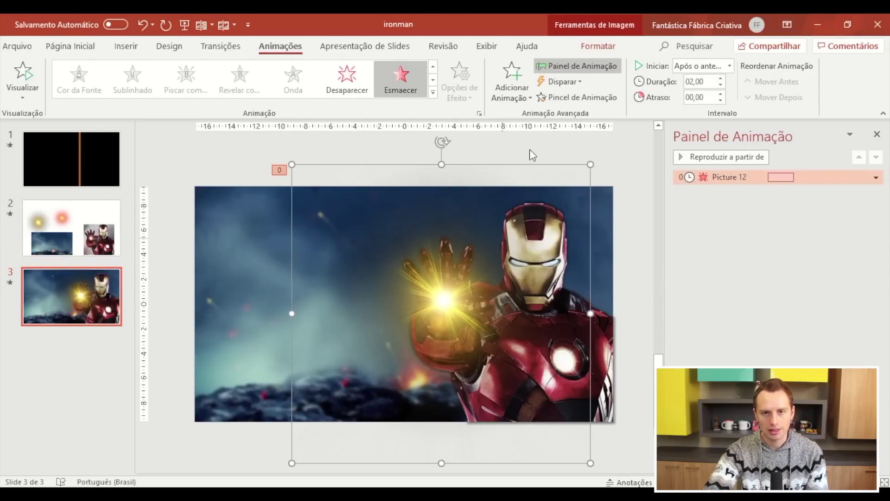
Step: Add an Aumentar/Diminuir emphasis to the glow, starting Com o anterior
{"action": "left_click", "coordinate": [520, 98]}
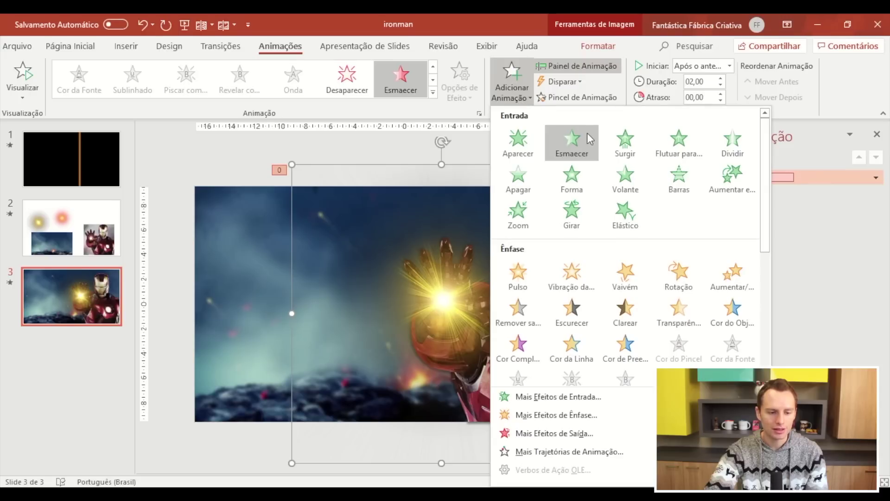
{"action": "left_click_drag", "start_coordinate": [769, 187], "coordinate": [772, 215]}
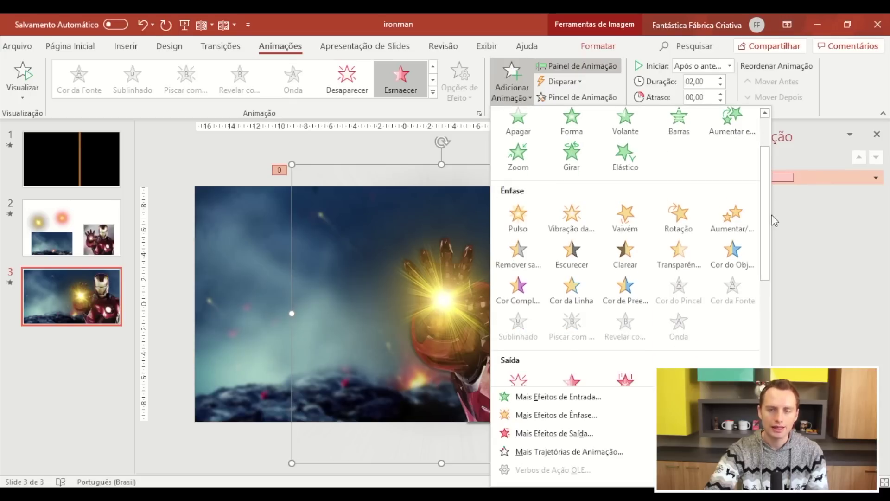
{"action": "left_click", "coordinate": [736, 219]}
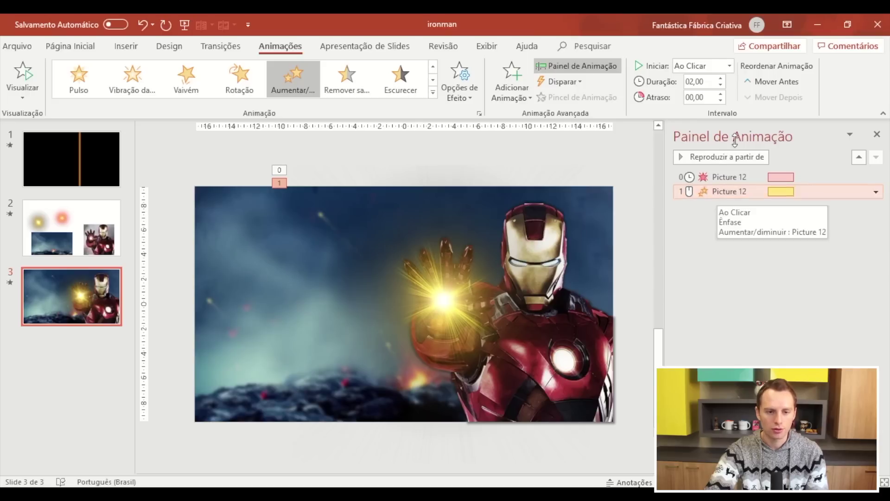
{"action": "left_click", "coordinate": [729, 68]}
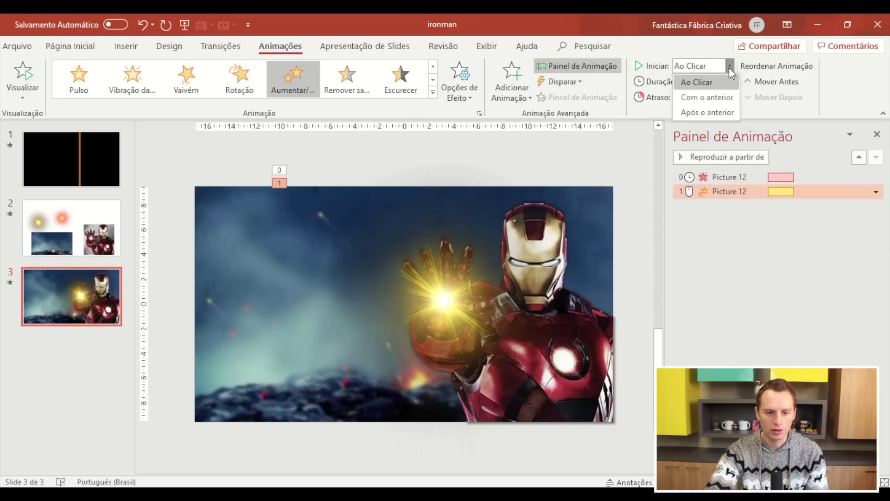
{"action": "left_click", "coordinate": [722, 97]}
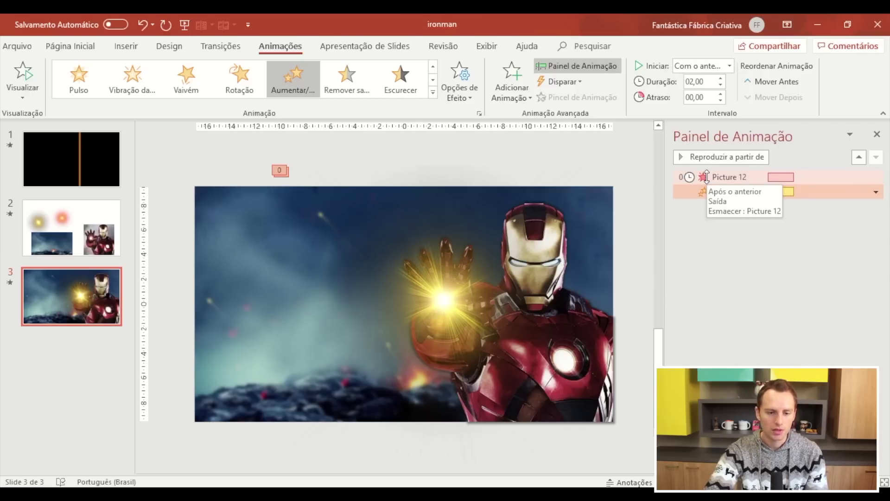
Step: In the effect options, set a custom size of 25% and confirm
{"action": "right_click", "coordinate": [714, 192]}
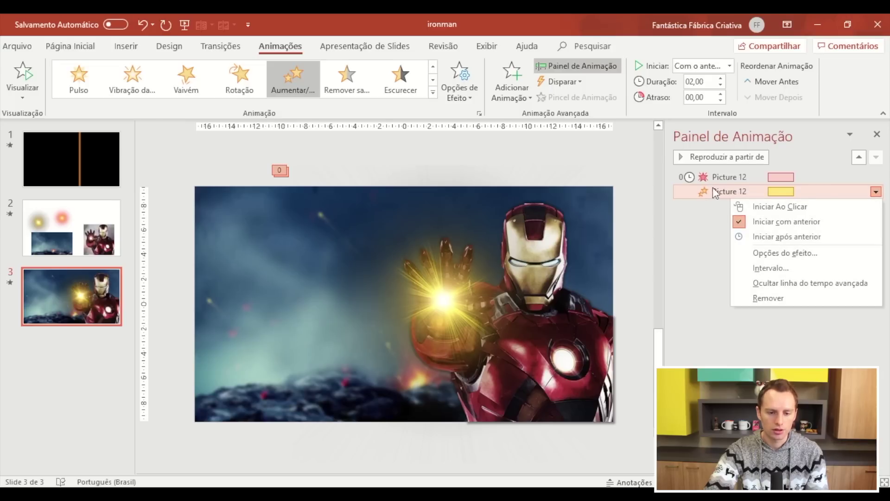
{"action": "left_click", "coordinate": [783, 253]}
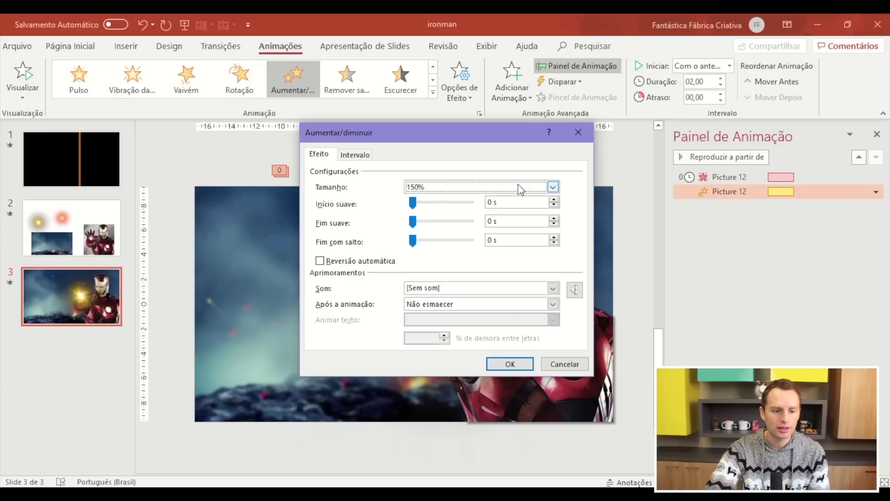
{"action": "left_click", "coordinate": [552, 185]}
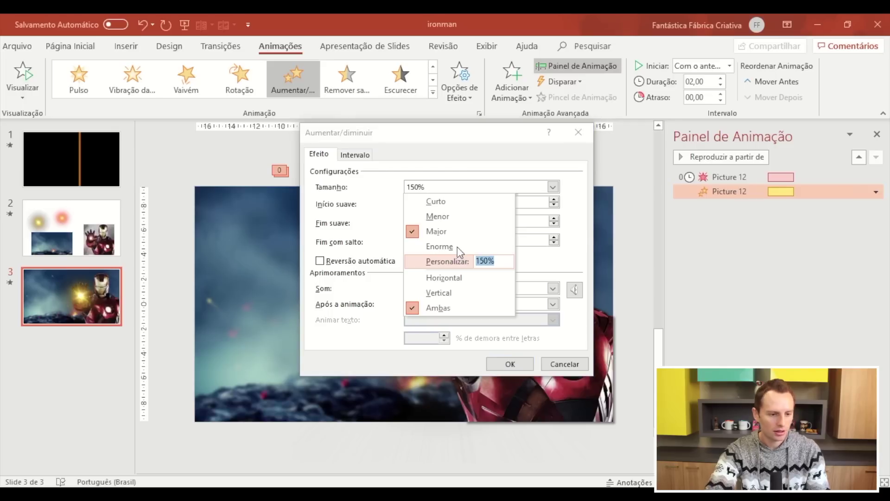
{"action": "type", "text": "25"}
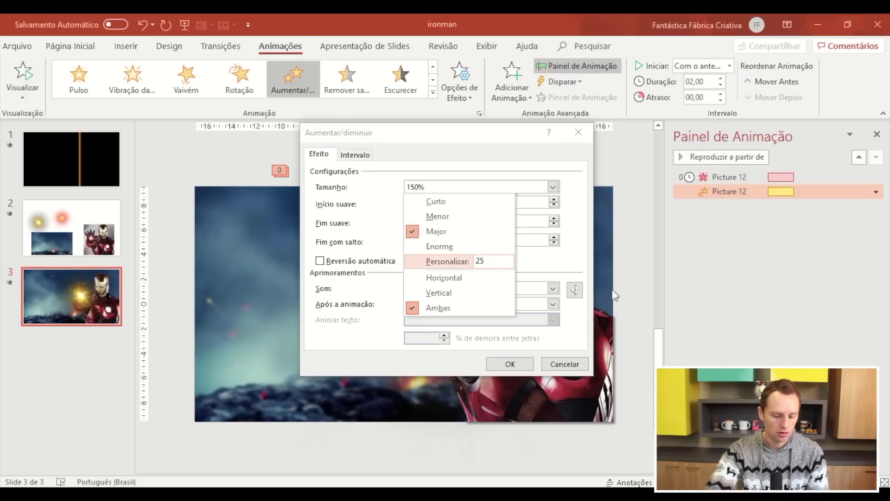
{"action": "key", "text": "Return"}
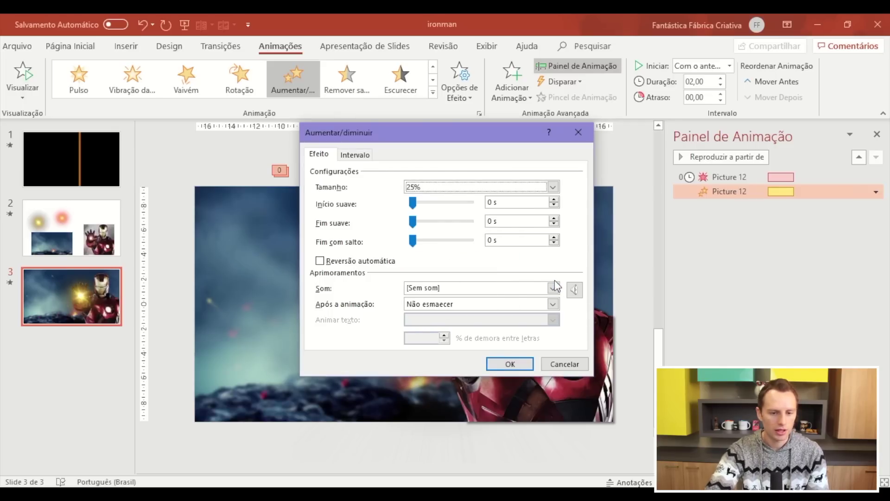
{"action": "left_click", "coordinate": [511, 364]}
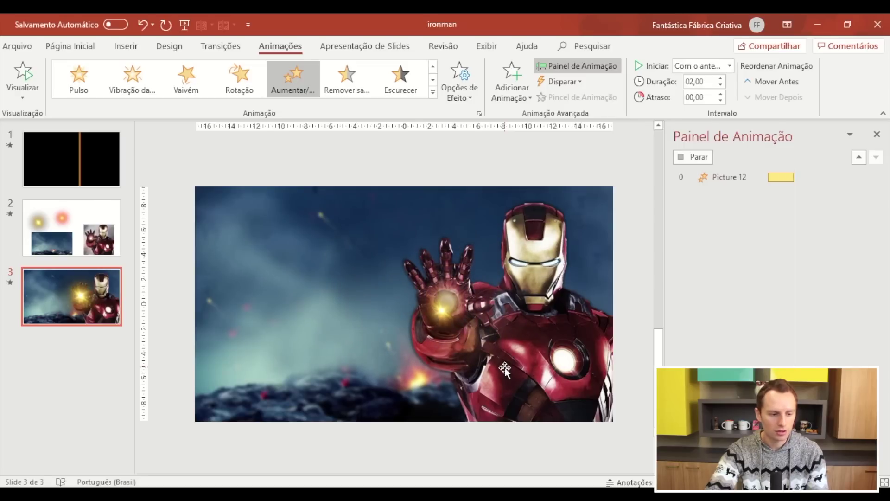
{"action": "left_click", "coordinate": [449, 297]}
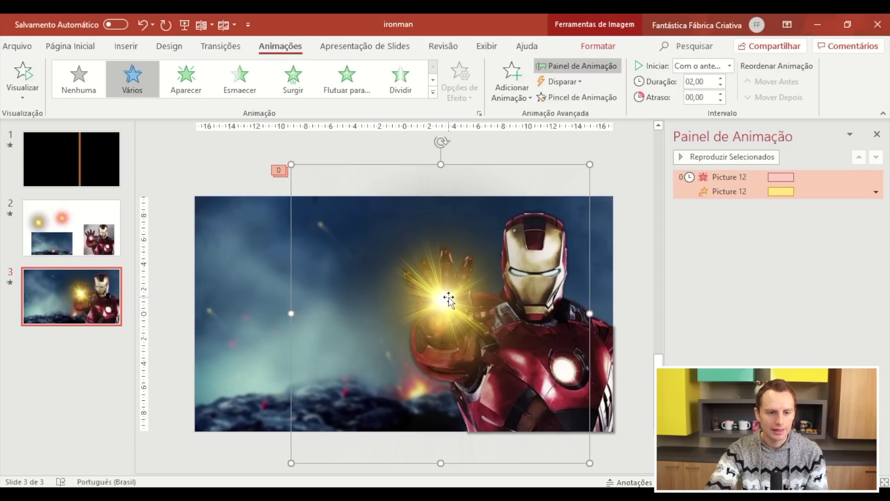
{"action": "left_click", "coordinate": [709, 159]}
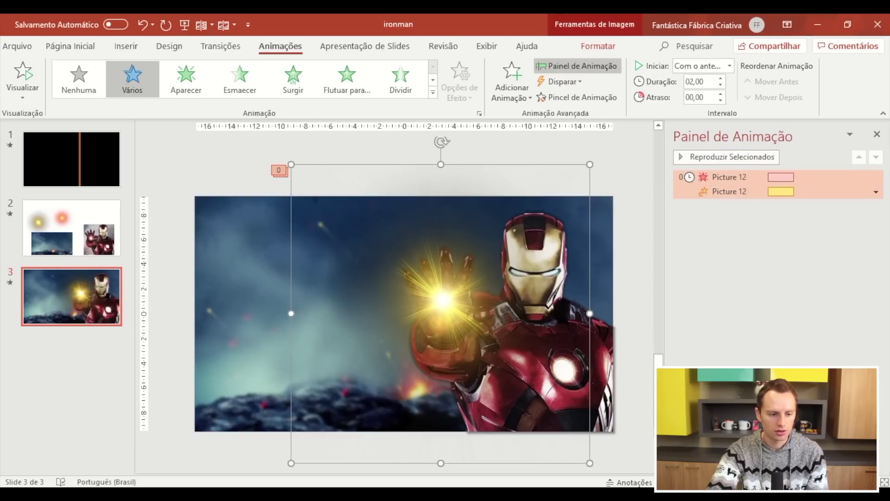
{"action": "key", "text": "shift+F5"}
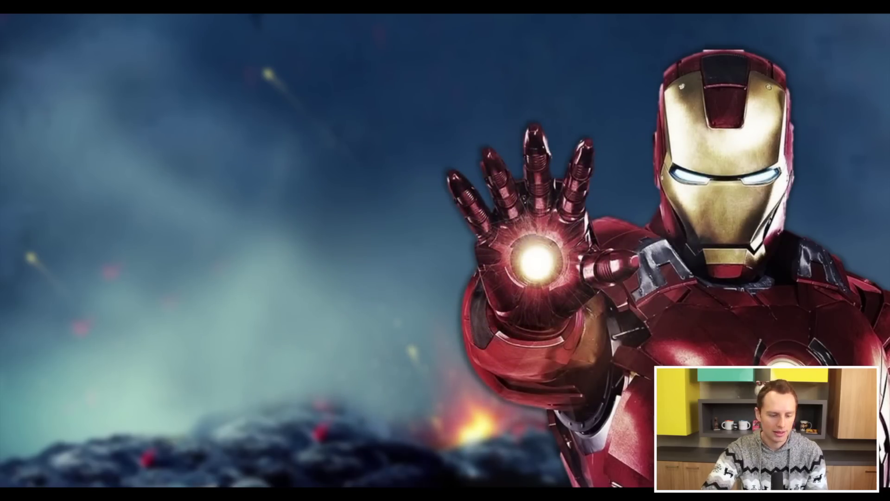
{"action": "key", "text": "Escape"}
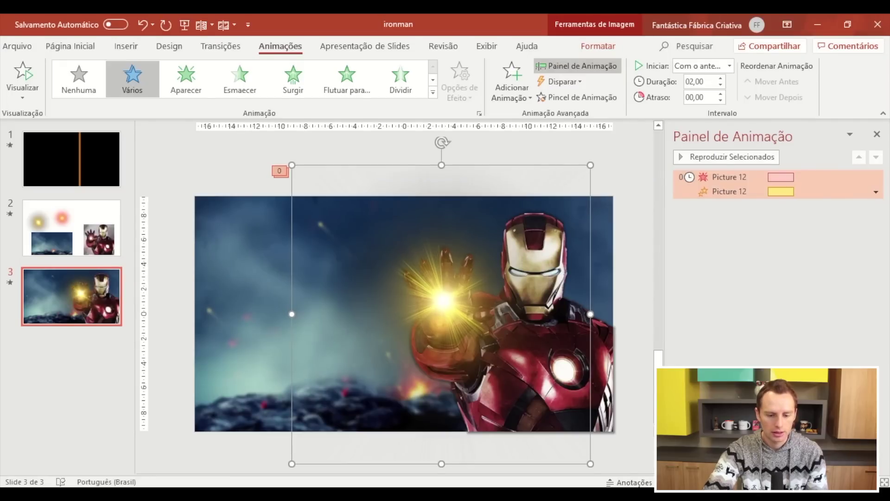
{"action": "key", "text": "shift+F5"}
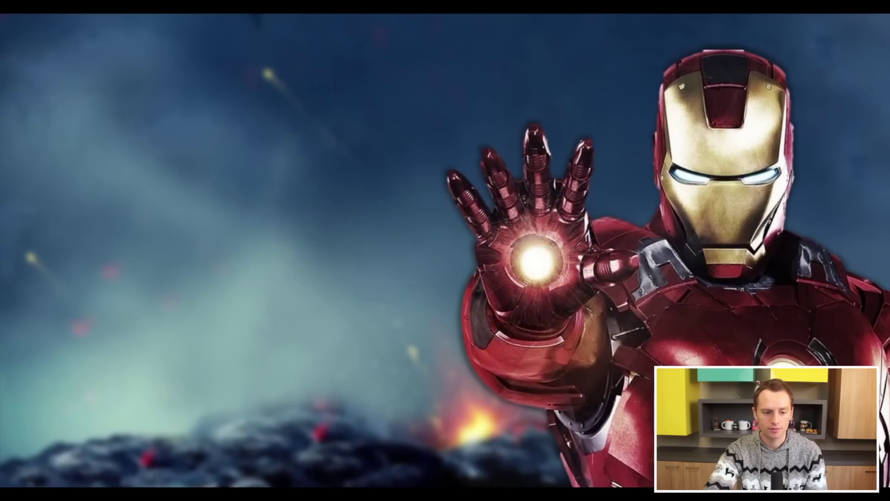
{"action": "key", "text": "Escape"}
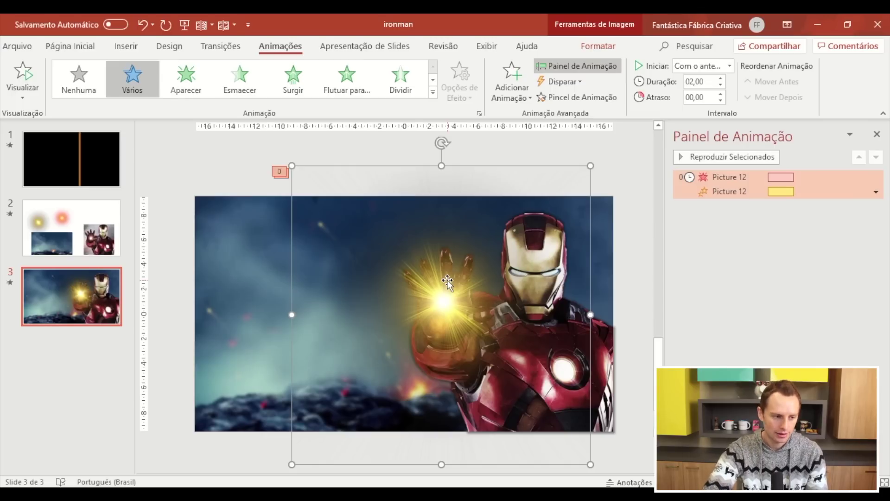
Step: Draw a rectangle covering the whole of slide 3
{"action": "left_click", "coordinate": [216, 173]}
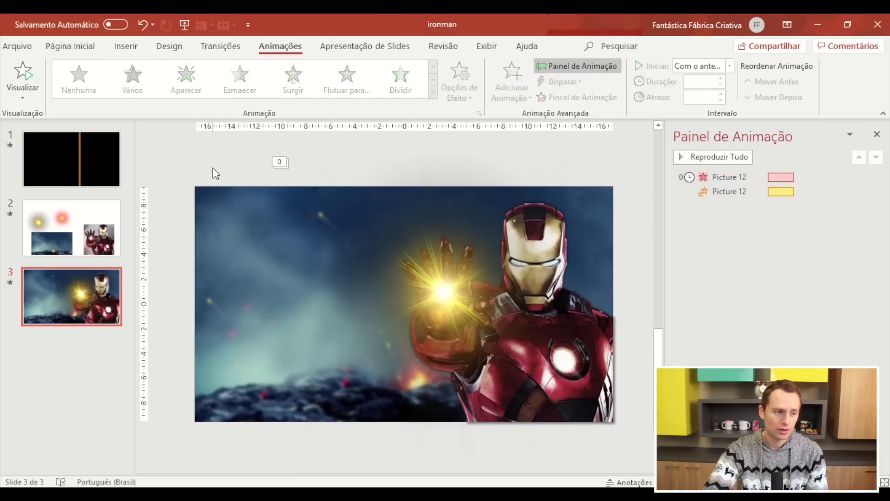
{"action": "left_click", "coordinate": [125, 46]}
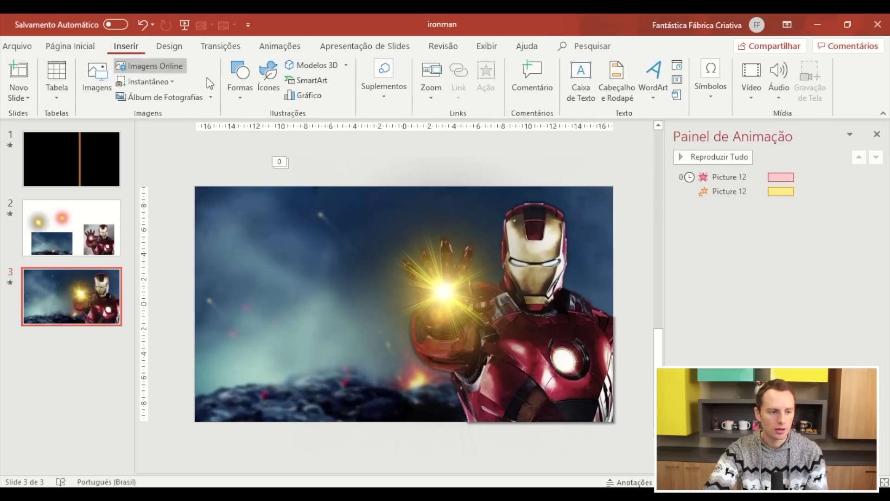
{"action": "left_click", "coordinate": [240, 73]}
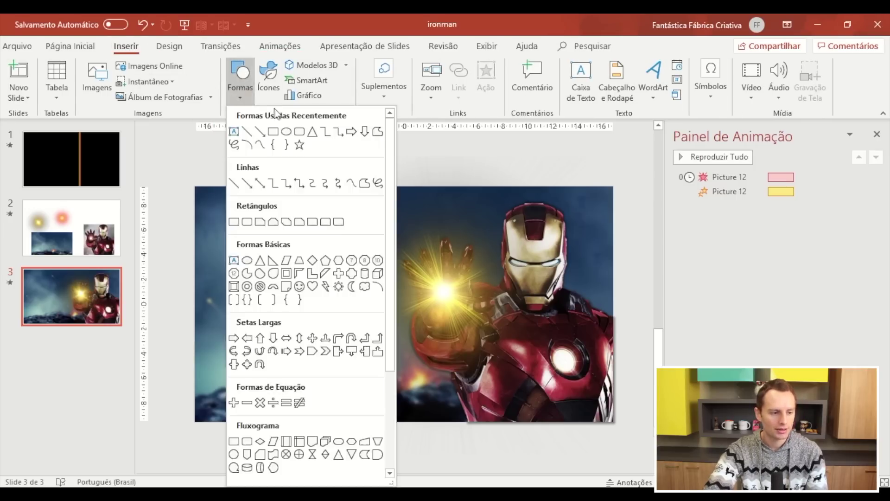
{"action": "left_click", "coordinate": [286, 131]}
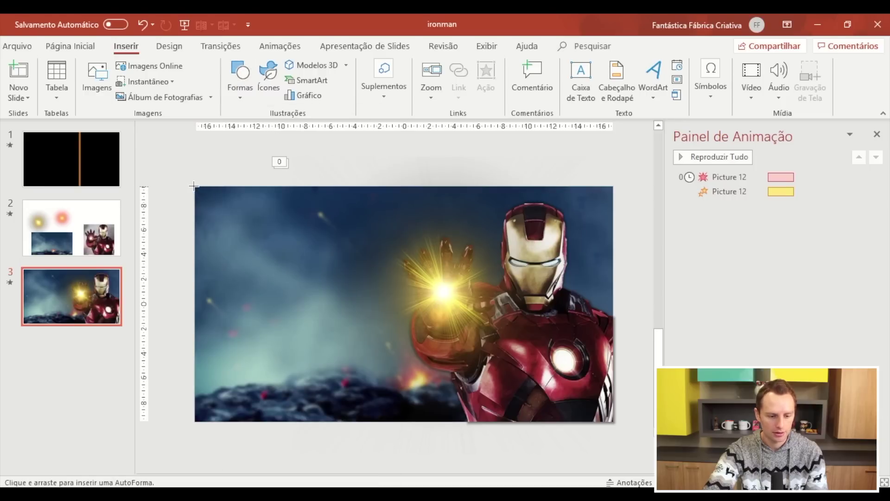
{"action": "left_click_drag", "start_coordinate": [194, 187], "coordinate": [615, 420]}
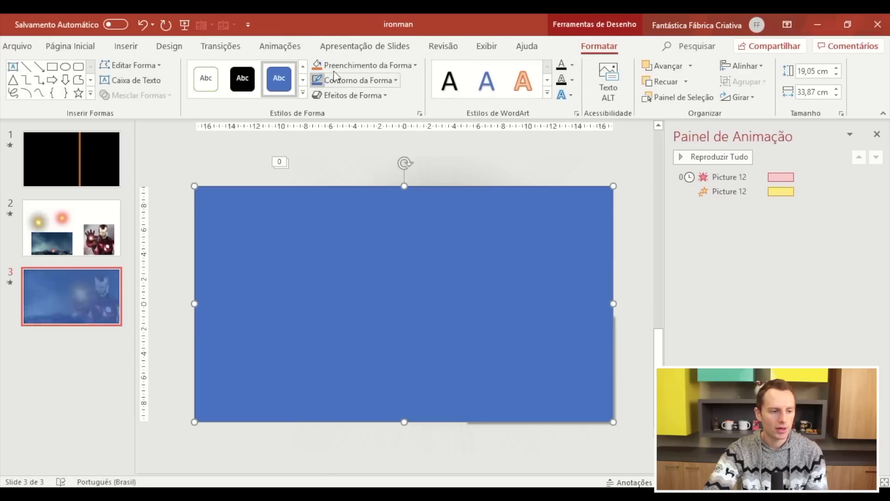
Step: Give the rectangle a white fill and Sem Contorno outline
{"action": "left_click", "coordinate": [341, 69]}
{"action": "left_click", "coordinate": [315, 98]}
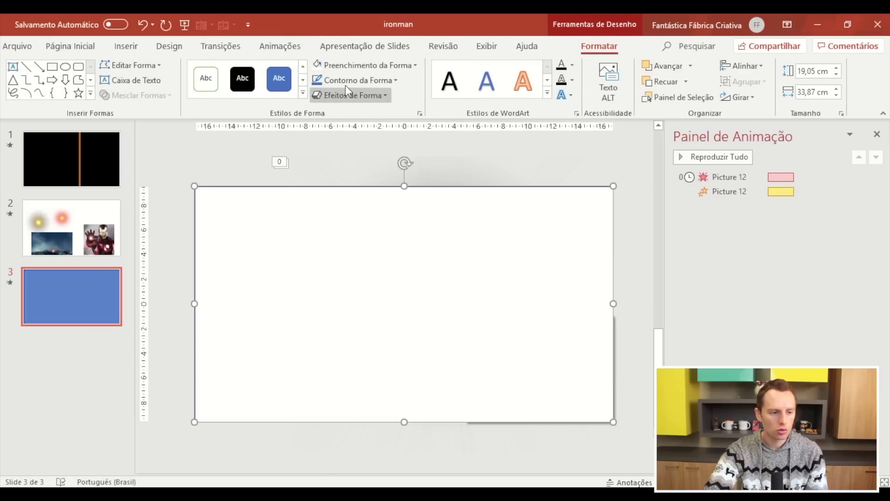
{"action": "left_click", "coordinate": [346, 82]}
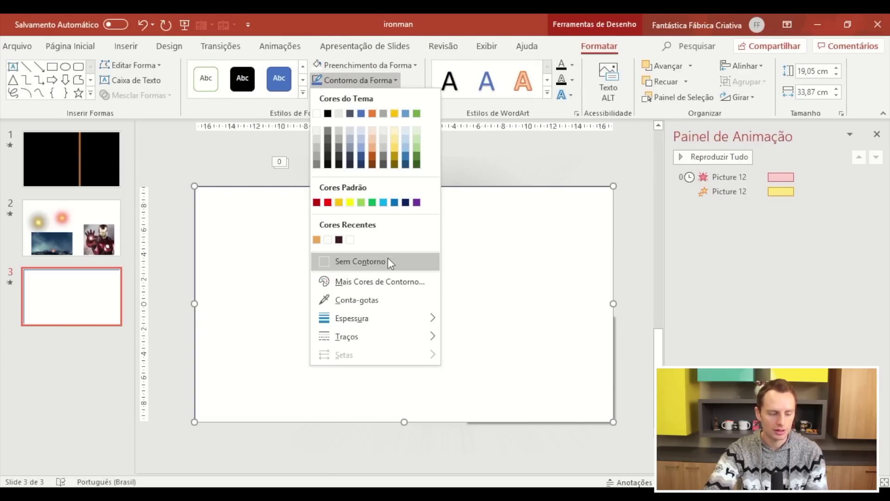
{"action": "left_click", "coordinate": [388, 258]}
{"action": "left_click", "coordinate": [388, 260]}
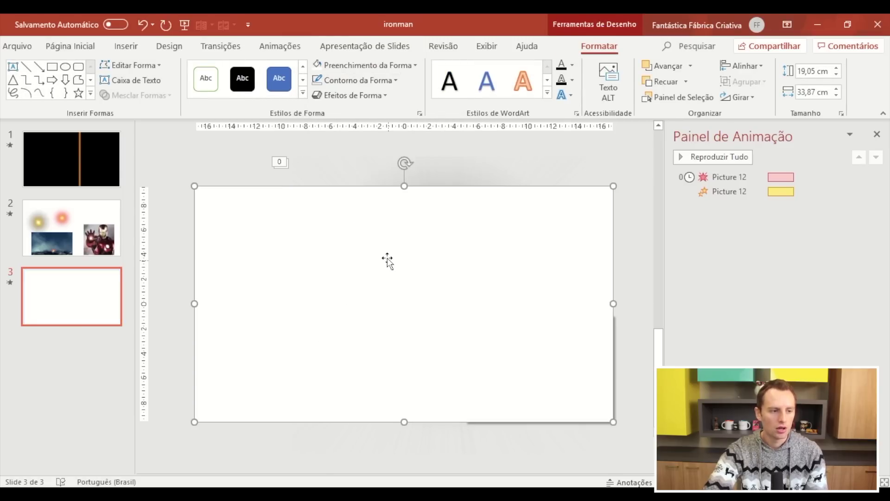
Step: Apply the Esmaecer exit animation to the white rectangle
{"action": "left_click", "coordinate": [269, 51]}
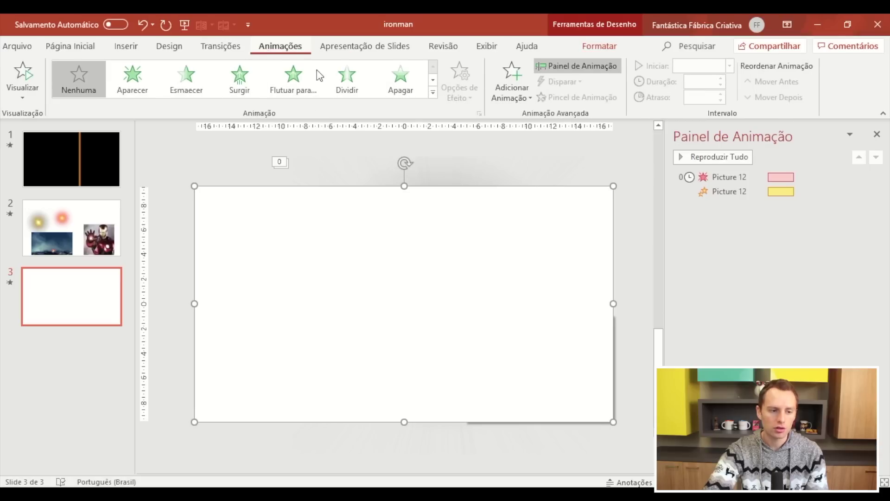
{"action": "left_click", "coordinate": [433, 93]}
{"action": "left_click_drag", "start_coordinate": [436, 99], "coordinate": [438, 203]}
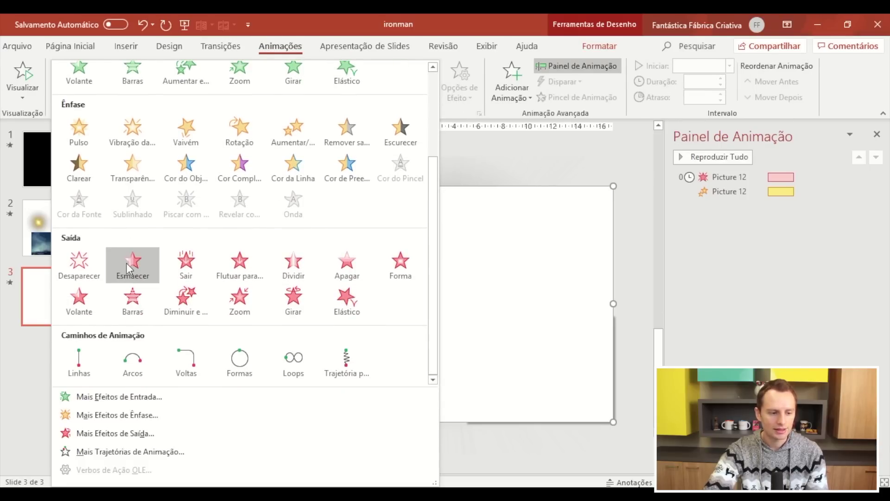
{"action": "left_click", "coordinate": [126, 263]}
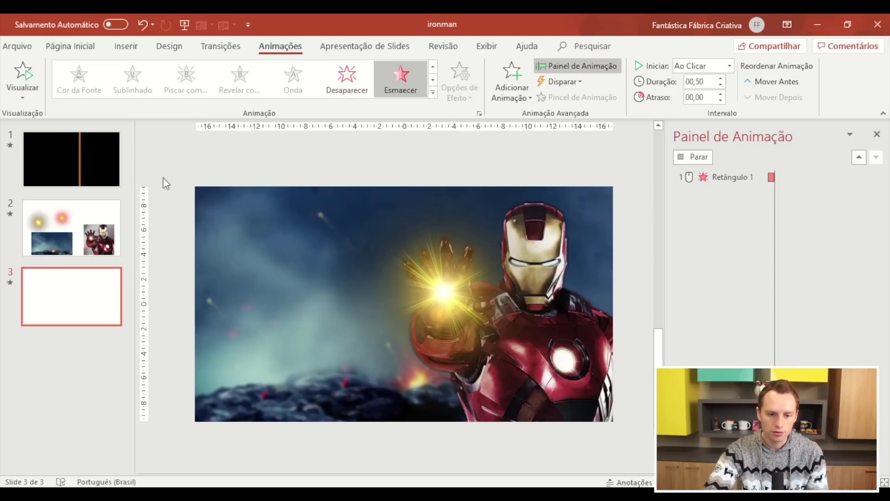
Step: Make Retângulo 1's fade start with the previous animation, then play slide 3 with Shift+F5
{"action": "left_click", "coordinate": [721, 79]}
{"action": "left_click", "coordinate": [721, 79]}
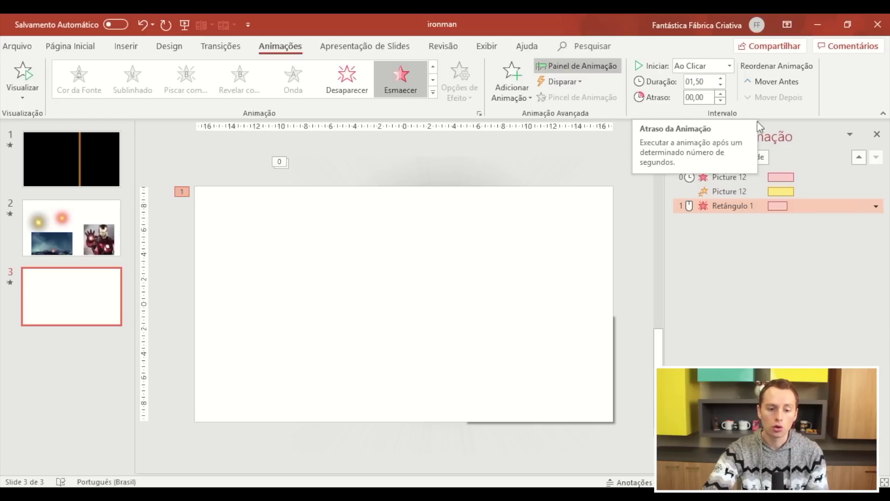
{"action": "right_click", "coordinate": [745, 207]}
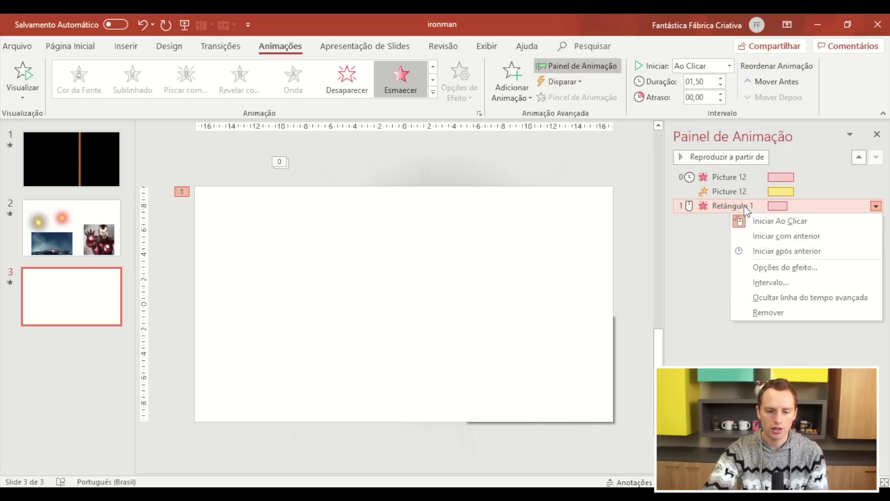
{"action": "left_click", "coordinate": [794, 236]}
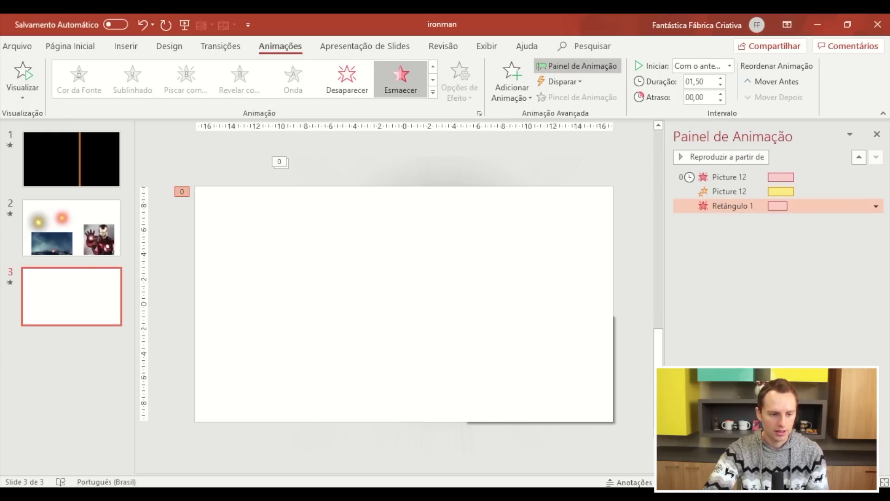
{"action": "key", "text": "shift+F5"}
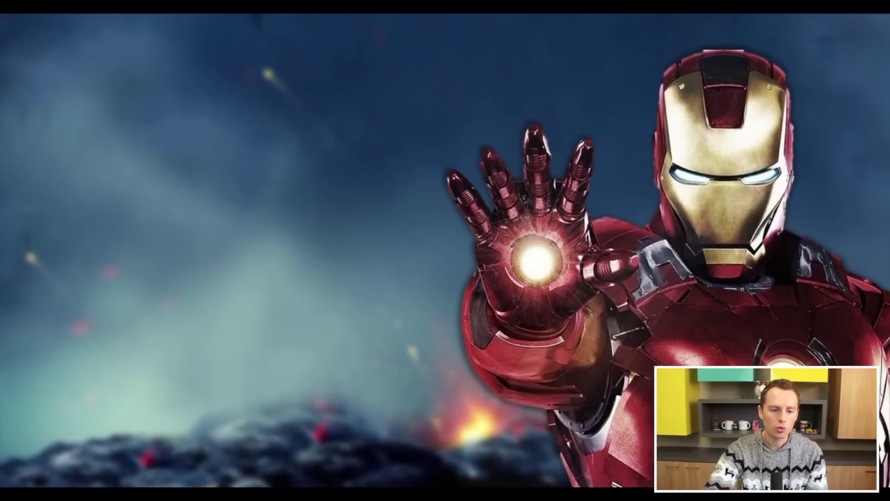
Step: End the slideshow, glance at slide 1's animations, and return to slide 3
{"action": "key", "text": "Escape"}
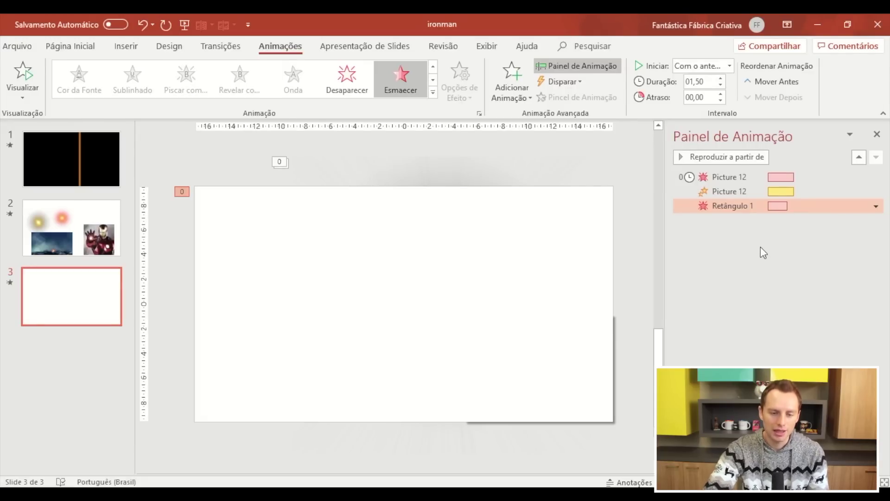
{"action": "left_click", "coordinate": [168, 343]}
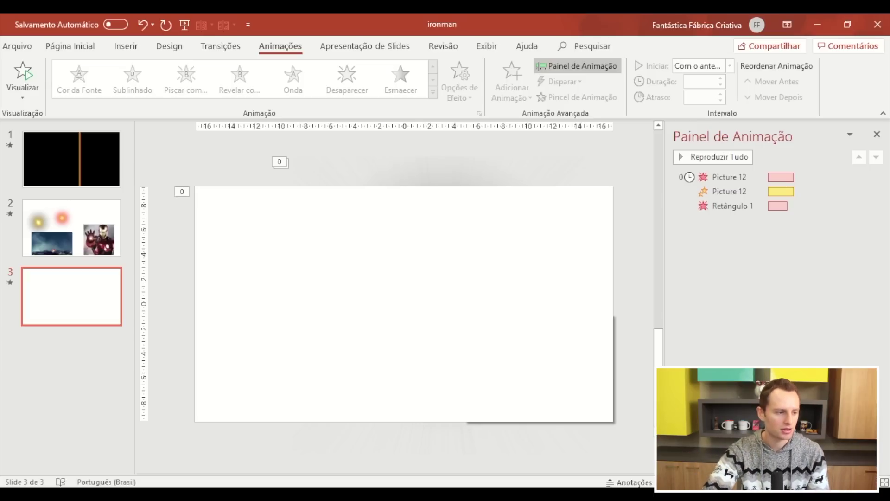
{"action": "left_click", "coordinate": [82, 149]}
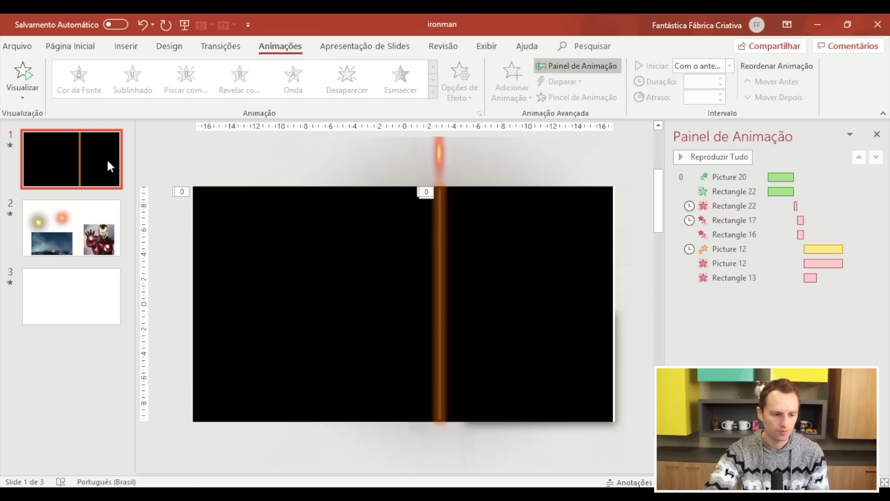
{"action": "left_click", "coordinate": [84, 300]}
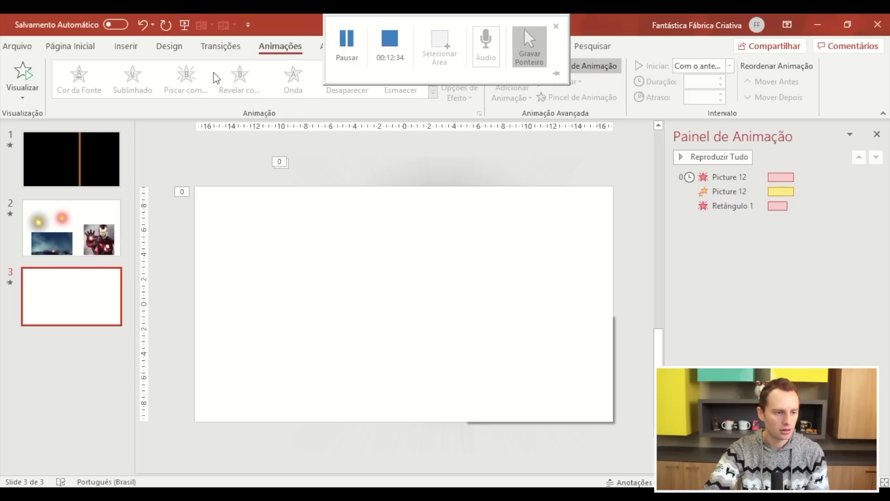
Step: Draw a rectangle over the left side of slide 3
{"action": "left_click", "coordinate": [126, 46]}
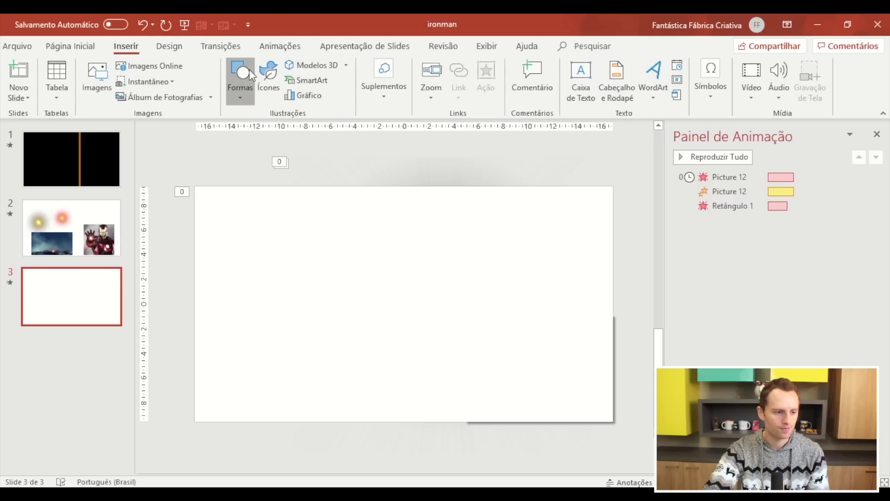
{"action": "left_click", "coordinate": [249, 69]}
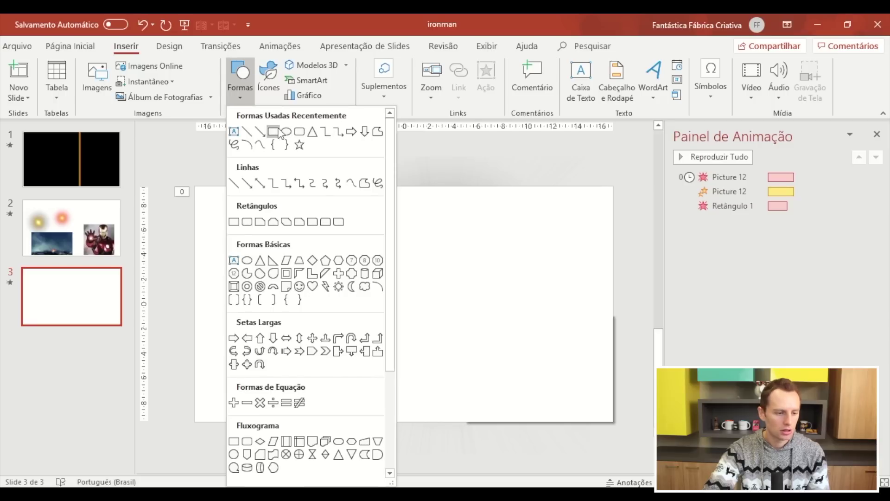
{"action": "left_click", "coordinate": [273, 132]}
{"action": "mouse_move", "coordinate": [195, 188]}
{"action": "left_mouse_down"}
{"action": "mouse_move", "coordinate": [476, 423]}
{"action": "mouse_move", "coordinate": [464, 422]}
{"action": "left_mouse_up"}
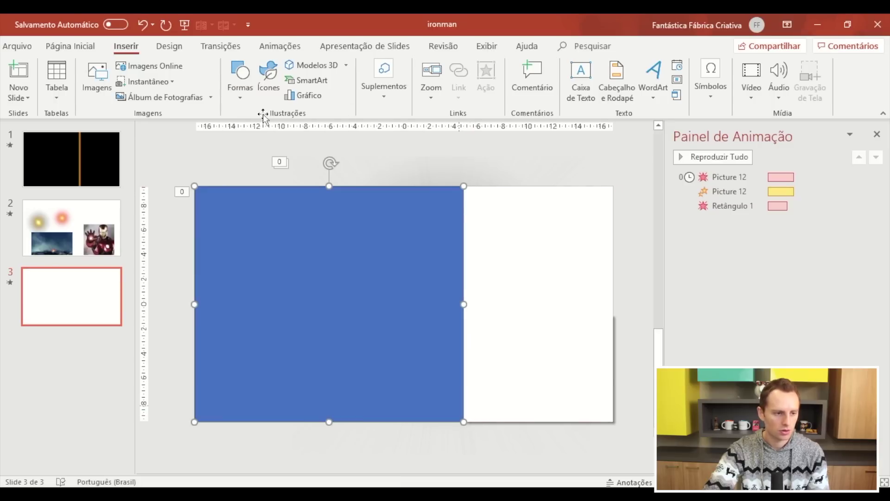
Step: Fill the rectangle black with no outline, then shift the white cover aside
{"action": "left_click", "coordinate": [362, 65]}
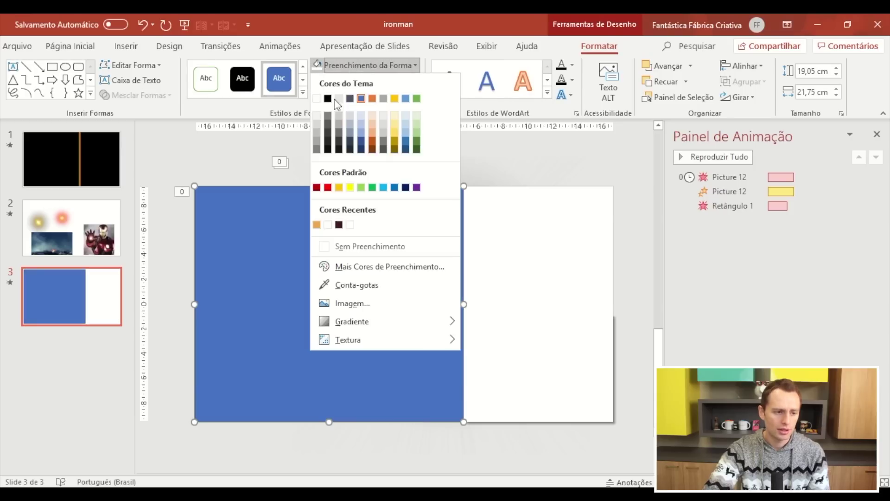
{"action": "left_click", "coordinate": [332, 98]}
{"action": "left_click", "coordinate": [357, 81]}
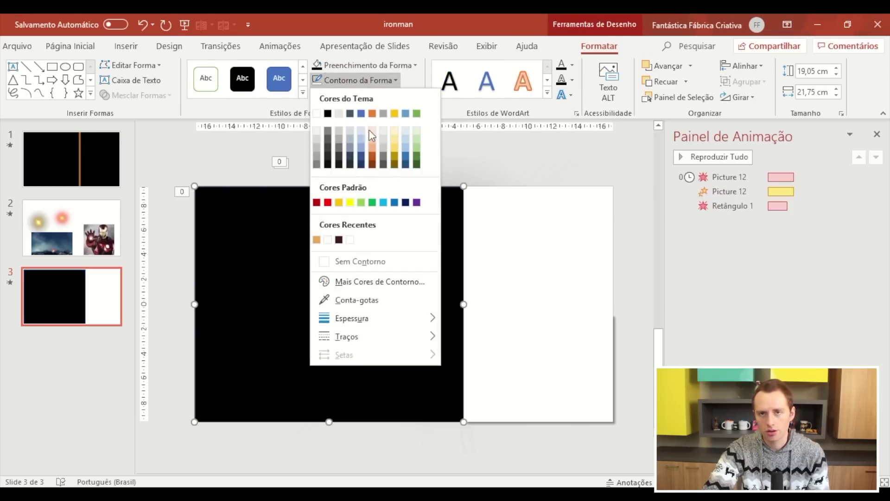
{"action": "left_click", "coordinate": [355, 258]}
{"action": "key", "text": "ctrl+z"}
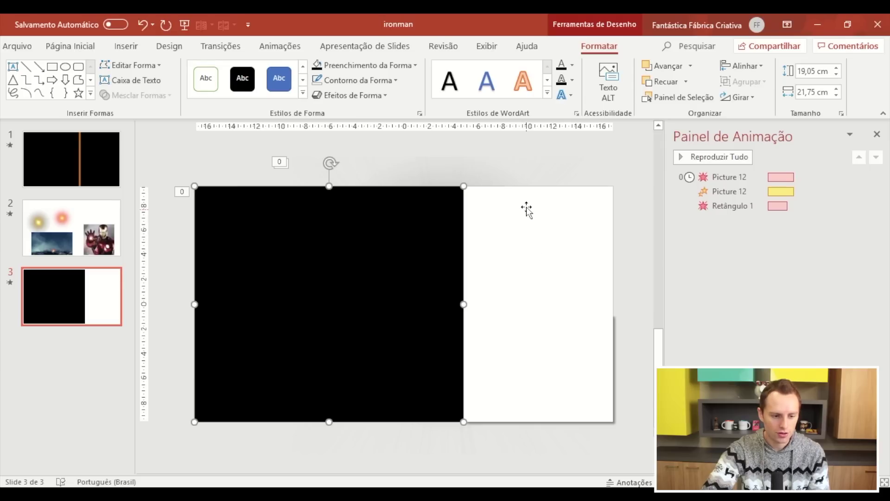
{"action": "left_click_drag", "start_coordinate": [526, 209], "coordinate": [458, 347]}
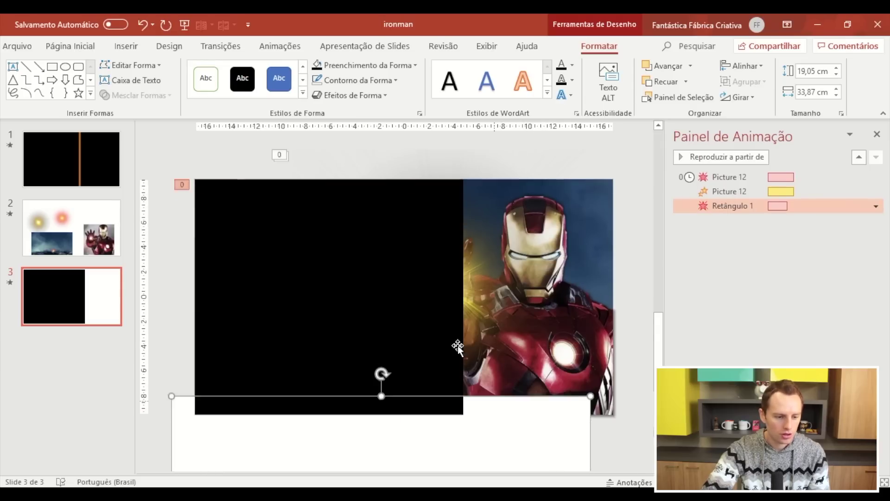
Step: Snap the black rectangle's right edge to the slide centre and restore the white cover
{"action": "left_click", "coordinate": [445, 312]}
{"action": "left_click_drag", "start_coordinate": [463, 288], "coordinate": [444, 292]}
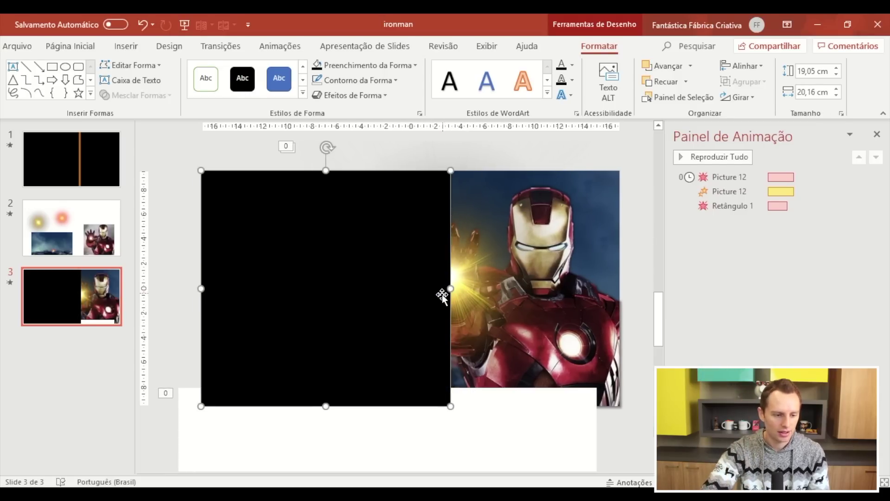
{"action": "mouse_move", "coordinate": [444, 292]}
{"action": "left_mouse_down"}
{"action": "mouse_move", "coordinate": [412, 285]}
{"action": "mouse_move", "coordinate": [448, 293]}
{"action": "left_mouse_up"}
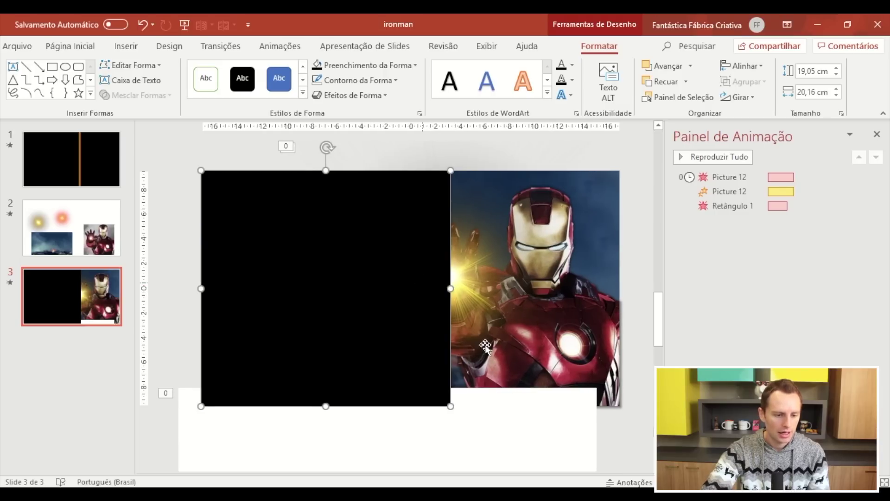
{"action": "left_click_drag", "start_coordinate": [503, 434], "coordinate": [521, 213]}
Step: Duplicate the black rectangle onto the right half and trim it to the slide edge
{"action": "left_click", "coordinate": [235, 284]}
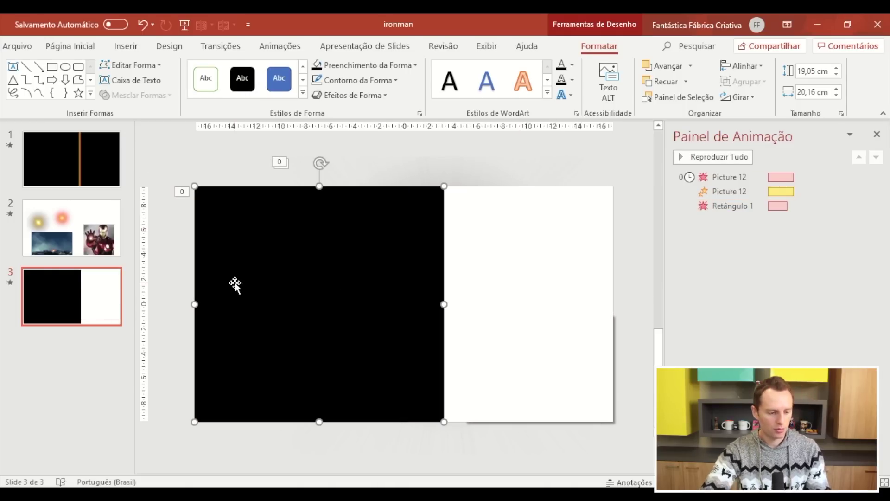
{"action": "key", "text": "ctrl+c"}
{"action": "key", "text": "ctrl+v"}
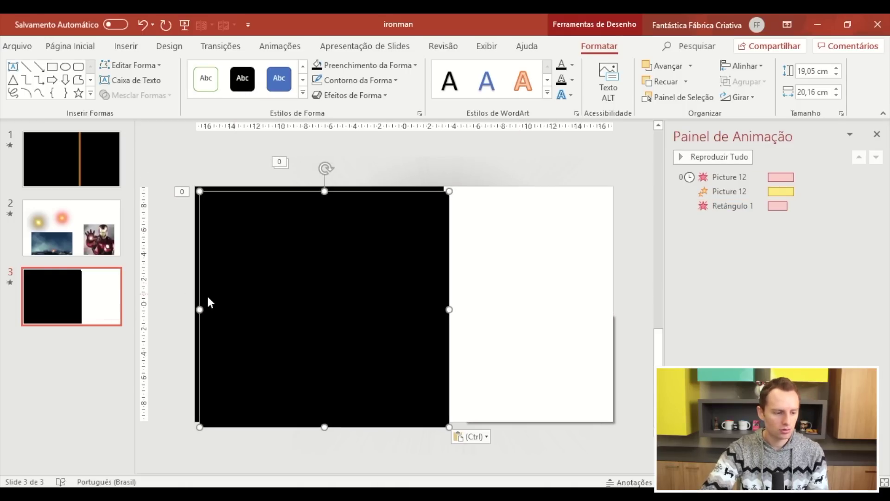
{"action": "mouse_move", "coordinate": [270, 261]}
{"action": "left_mouse_down"}
{"action": "mouse_move", "coordinate": [519, 248]}
{"action": "mouse_move", "coordinate": [507, 253]}
{"action": "left_mouse_up"}
{"action": "scroll", "coordinate": [551, 275], "scroll_direction": "down", "scroll_amount": 2}
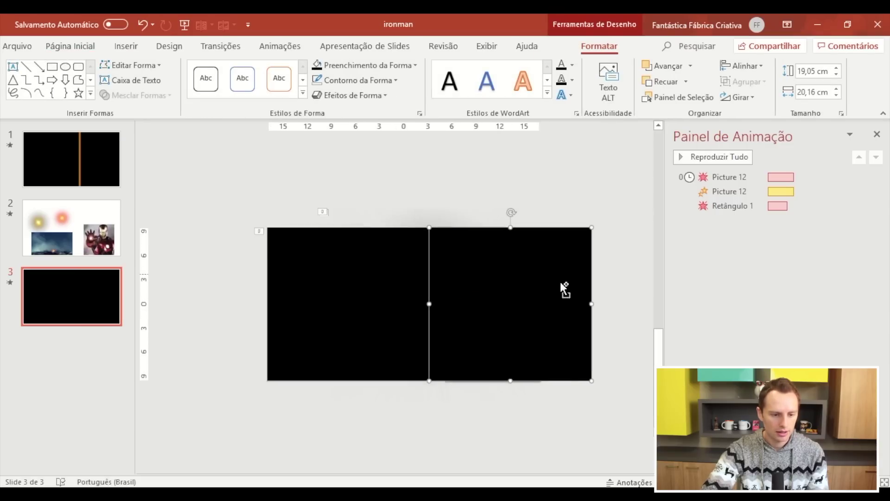
{"action": "left_click_drag", "start_coordinate": [582, 303], "coordinate": [539, 304]}
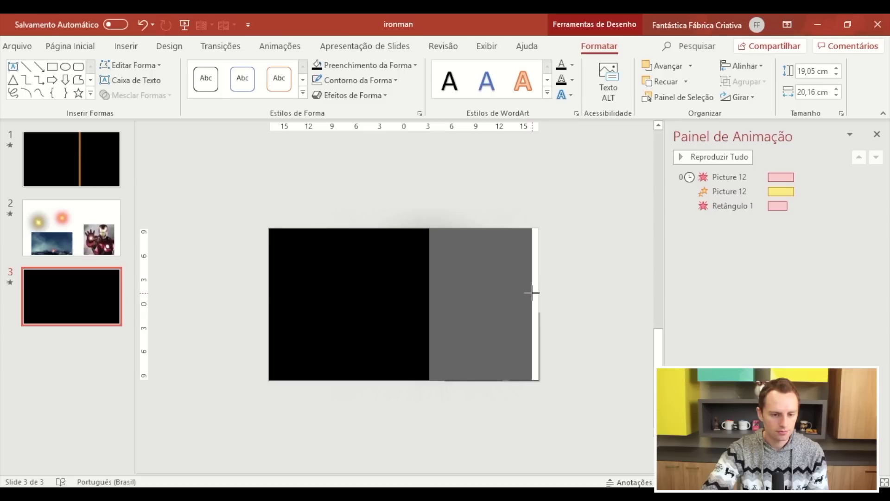
{"action": "left_click", "coordinate": [534, 200]}
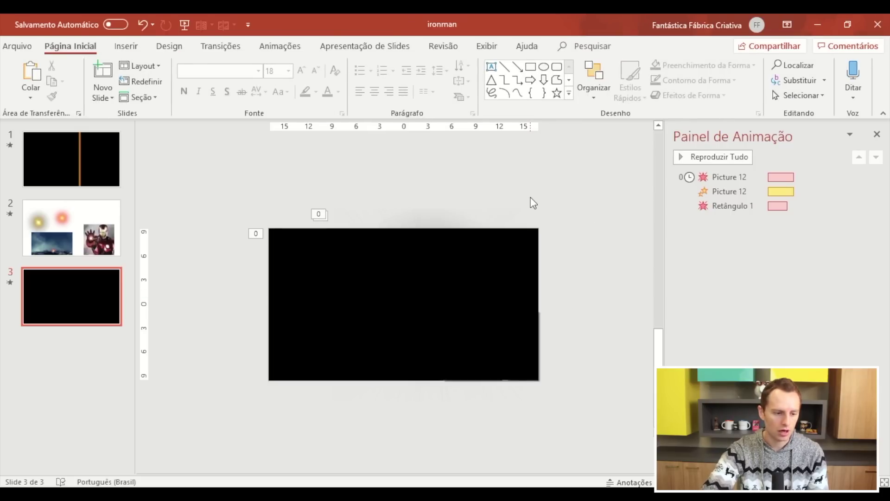
Step: Select both black halves and apply the Sair exit from the Saída gallery
{"action": "left_click", "coordinate": [432, 296]}
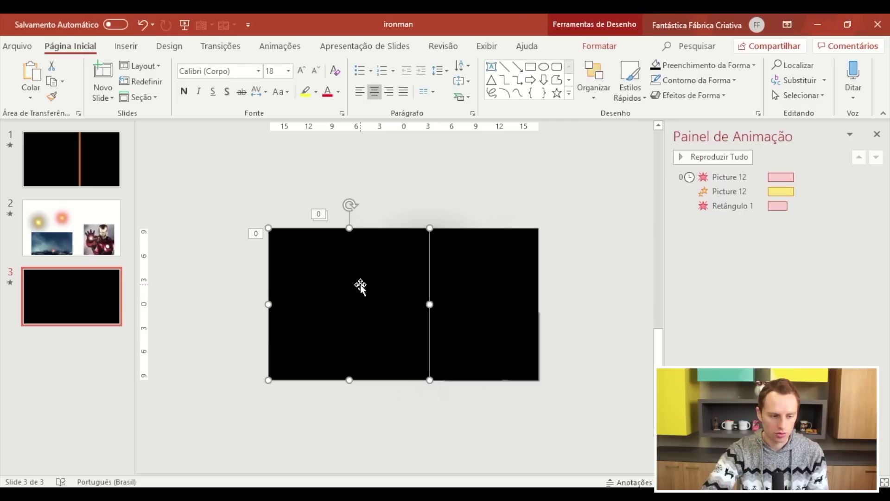
{"action": "left_click", "coordinate": [592, 191]}
{"action": "left_click", "coordinate": [330, 280]}
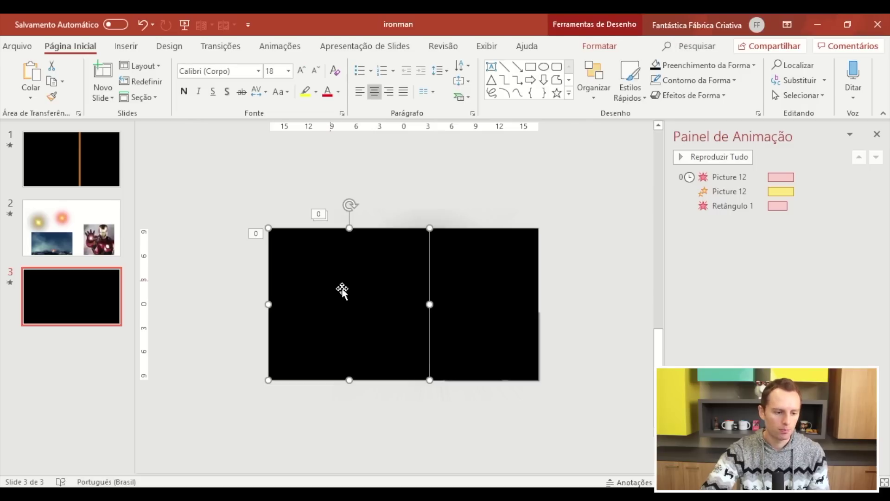
{"action": "left_click", "coordinate": [485, 286], "text": "ctrl"}
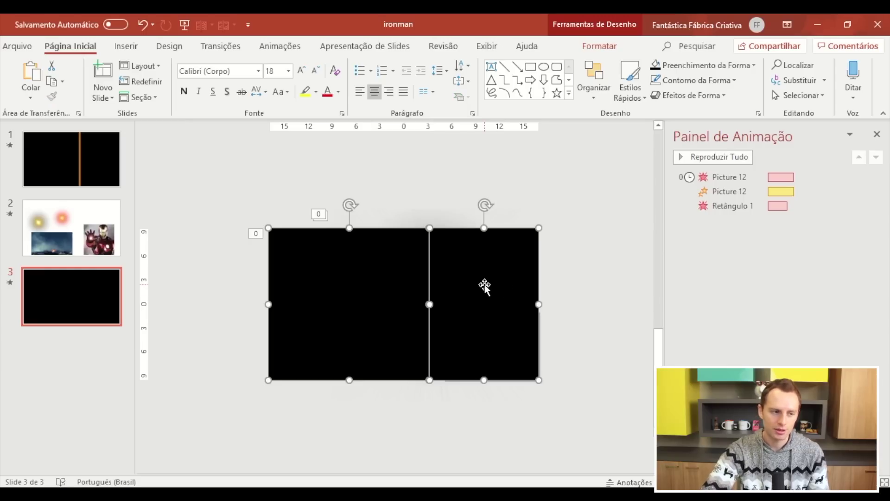
{"action": "left_click", "coordinate": [265, 50]}
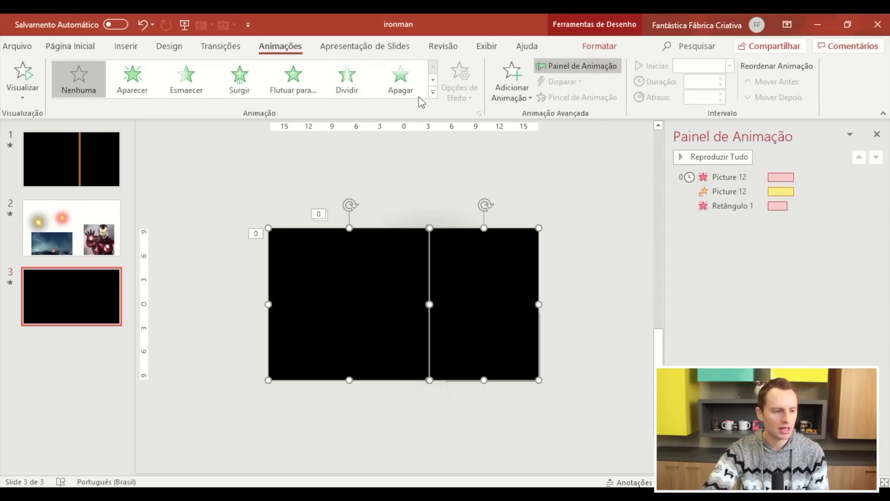
{"action": "left_click", "coordinate": [432, 93]}
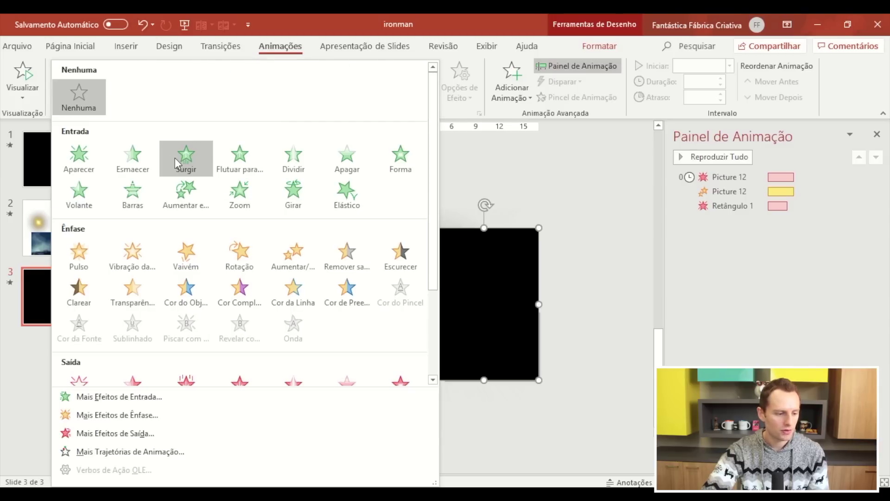
{"action": "scroll", "coordinate": [386, 203], "scroll_direction": "down", "scroll_amount": 3}
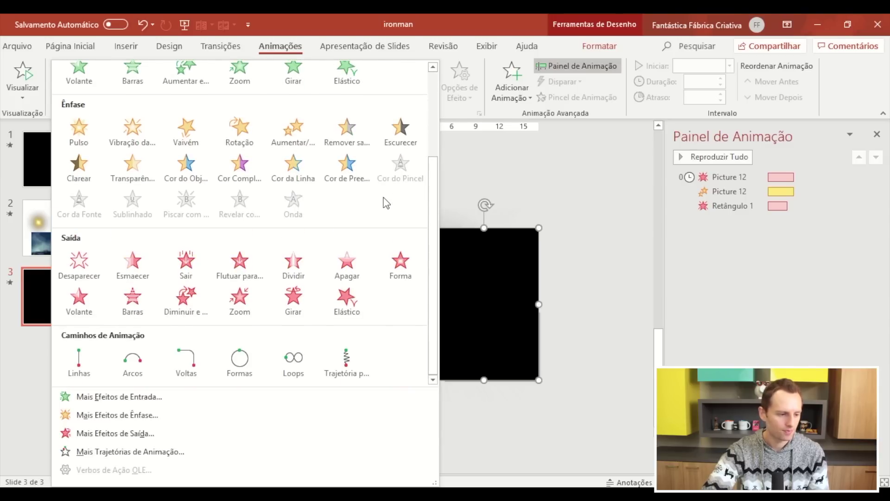
{"action": "left_click", "coordinate": [186, 263]}
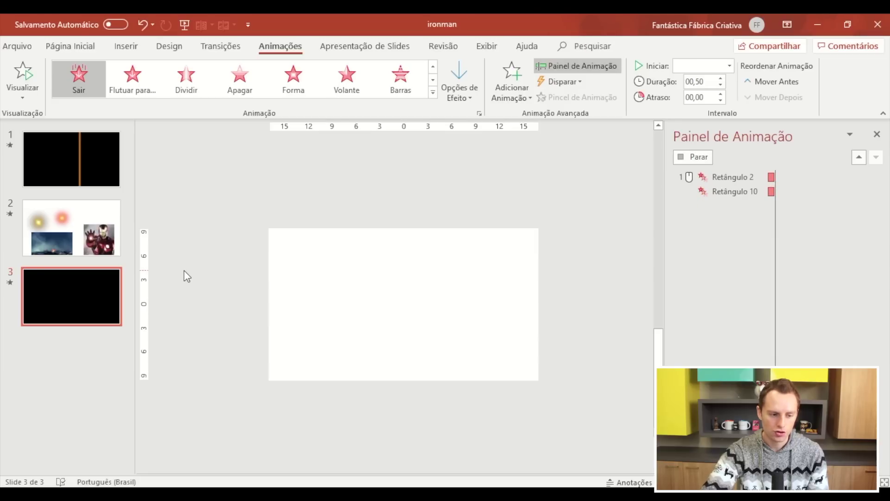
Step: Make the left half fly out to the left and the right half to the right
{"action": "left_click", "coordinate": [371, 299]}
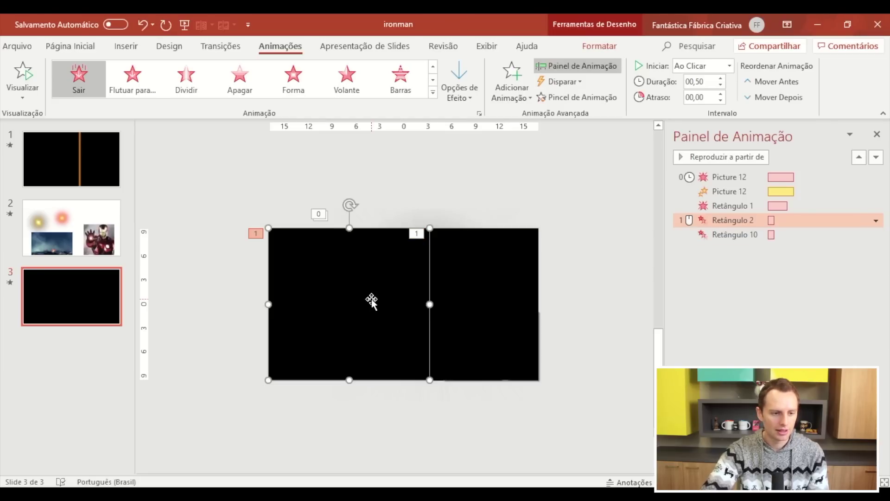
{"action": "left_click", "coordinate": [478, 93]}
{"action": "left_click", "coordinate": [491, 207]}
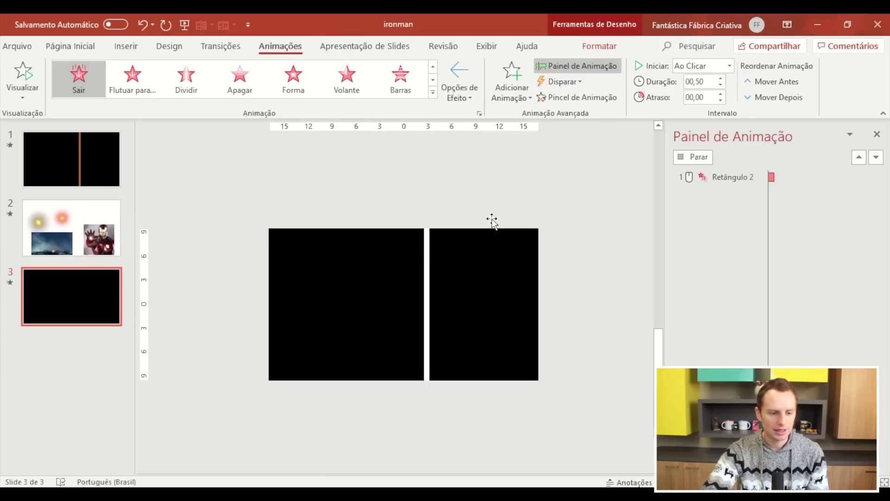
{"action": "left_click", "coordinate": [492, 278]}
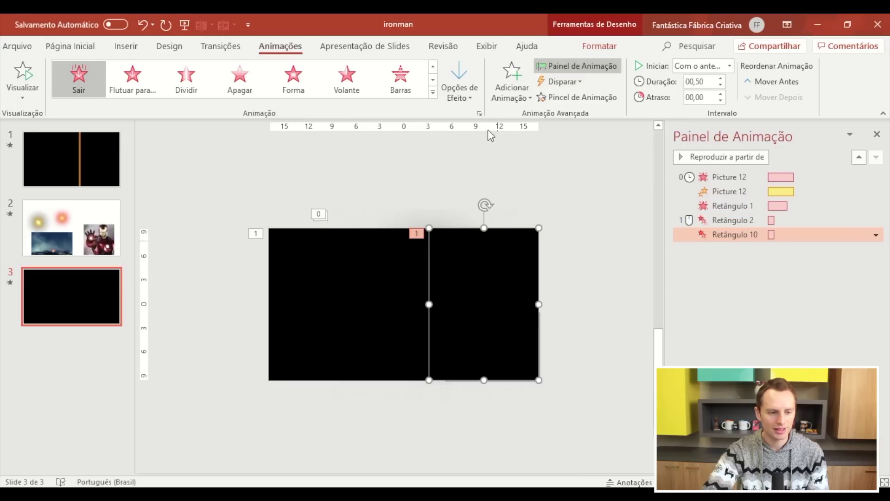
{"action": "left_click", "coordinate": [466, 94]}
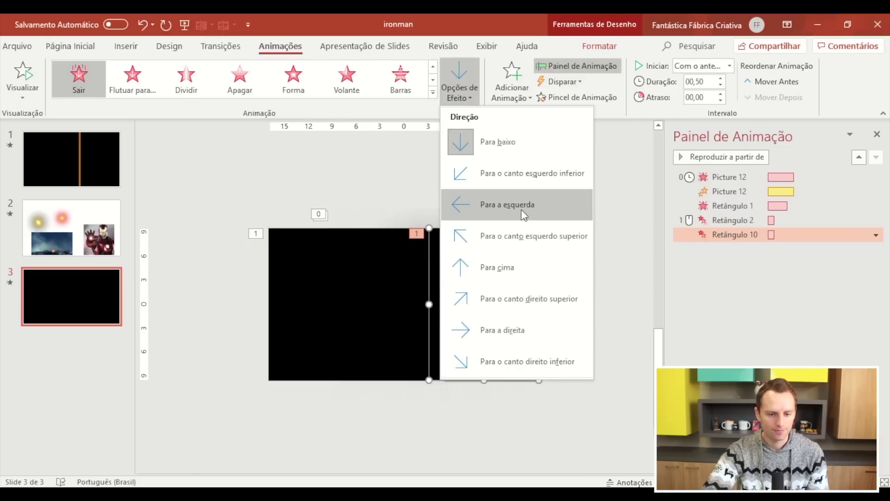
{"action": "left_click", "coordinate": [519, 330]}
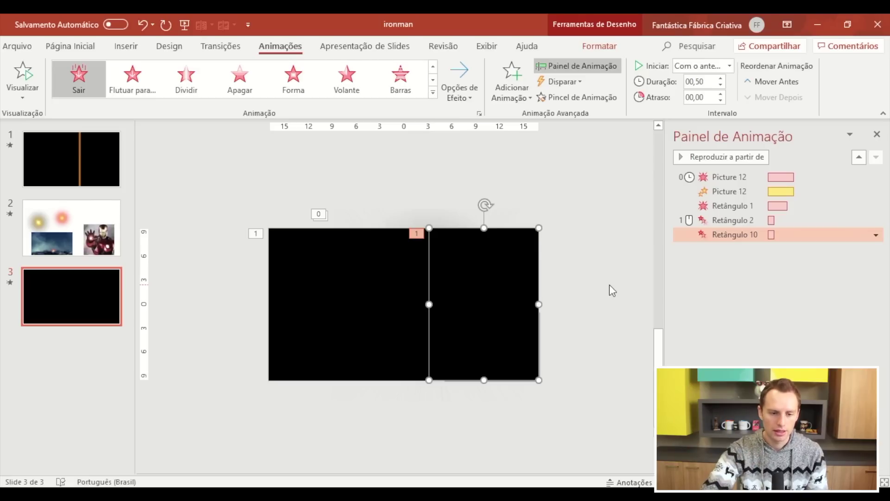
Step: Drag Retângulo 2 and Retângulo 10's exits above the Picture 12 entries
{"action": "left_click", "coordinate": [726, 220], "text": "shift"}
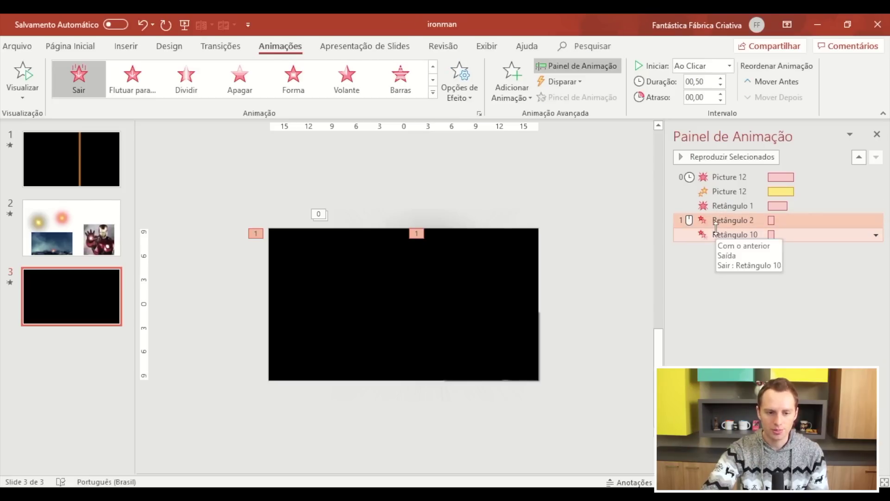
{"action": "mouse_move", "coordinate": [718, 238]}
{"action": "left_mouse_down"}
{"action": "mouse_move", "coordinate": [716, 169]}
{"action": "mouse_move", "coordinate": [709, 172]}
{"action": "left_mouse_up"}
{"action": "left_click", "coordinate": [731, 207]}
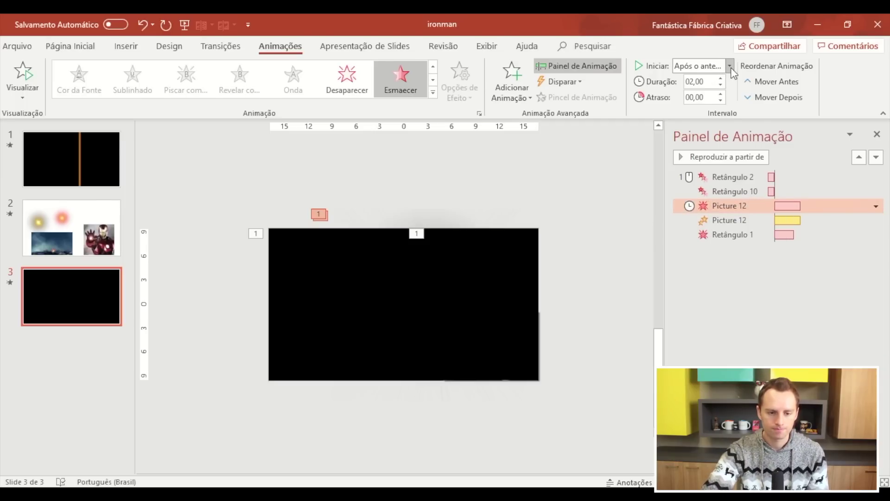
Step: Set Retângulo 2's exit to start With Previous, then select both black halves to check
{"action": "left_click", "coordinate": [784, 178]}
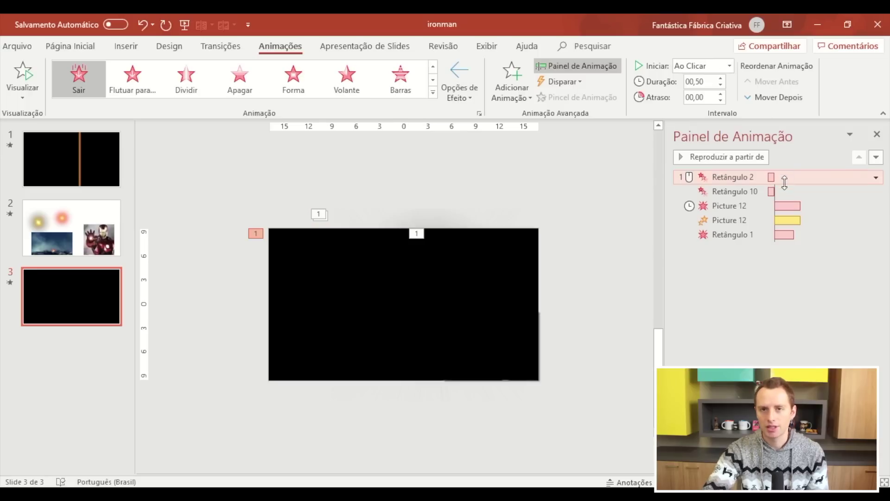
{"action": "left_click", "coordinate": [748, 191]}
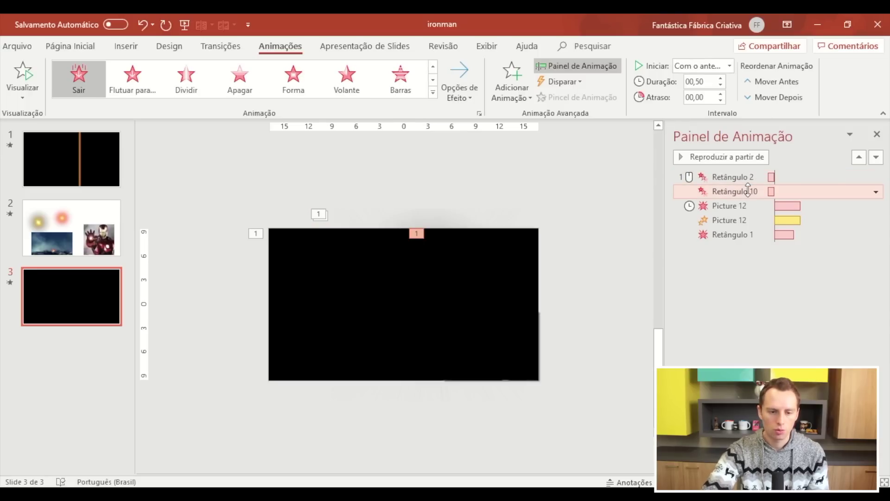
{"action": "left_click", "coordinate": [742, 176]}
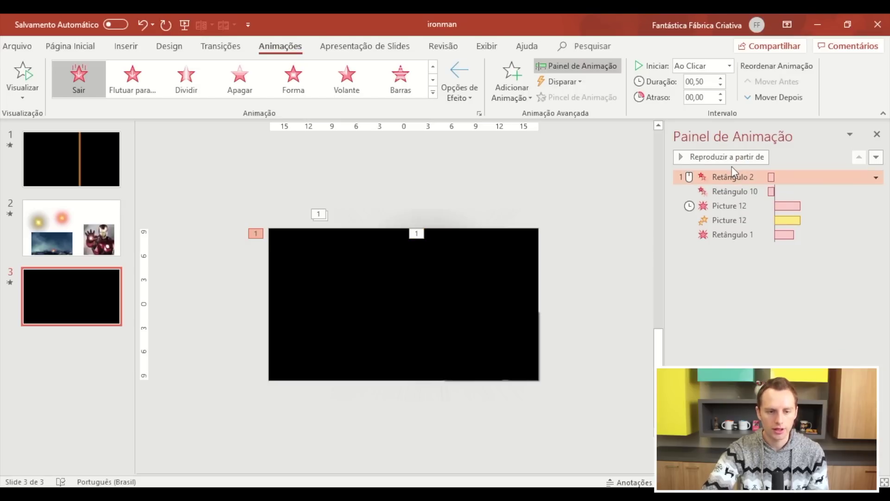
{"action": "left_click", "coordinate": [730, 66]}
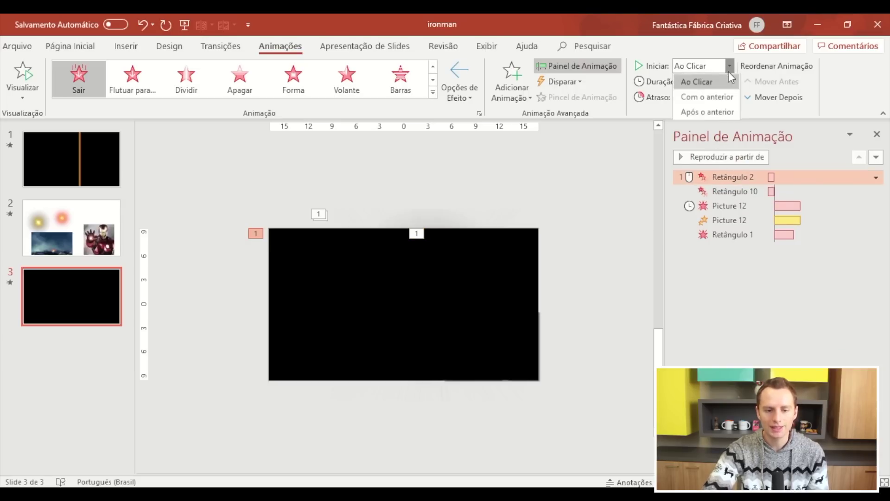
{"action": "left_click", "coordinate": [708, 97]}
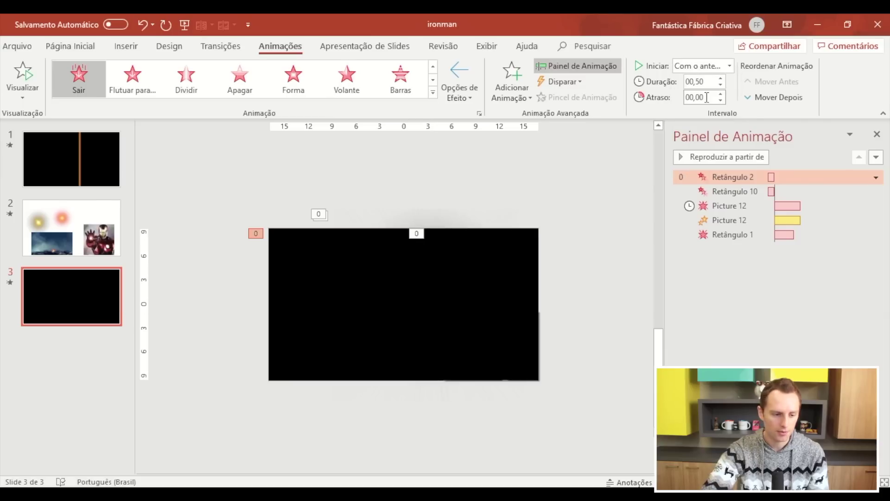
{"action": "left_click", "coordinate": [457, 280]}
{"action": "left_click", "coordinate": [387, 290], "text": "shift"}
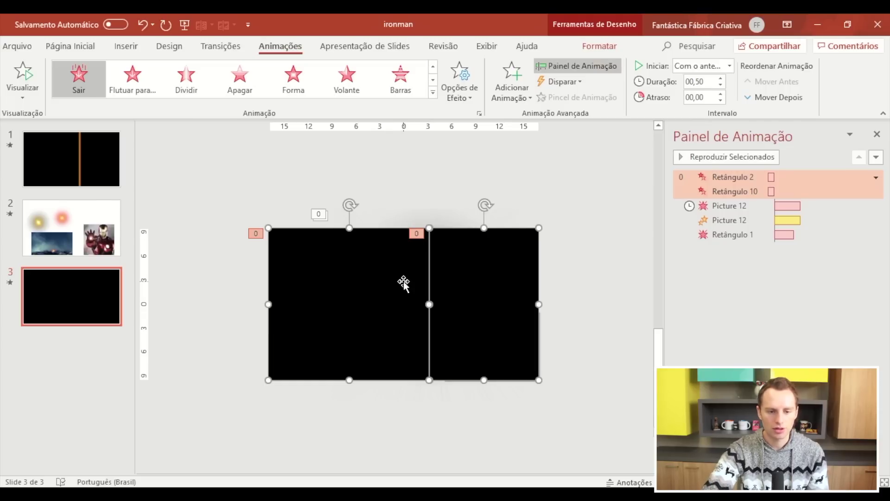
Step: Give Retângulo 10's exit effect a 0,5 s smooth start in its Effect Options
{"action": "left_click", "coordinate": [722, 191]}
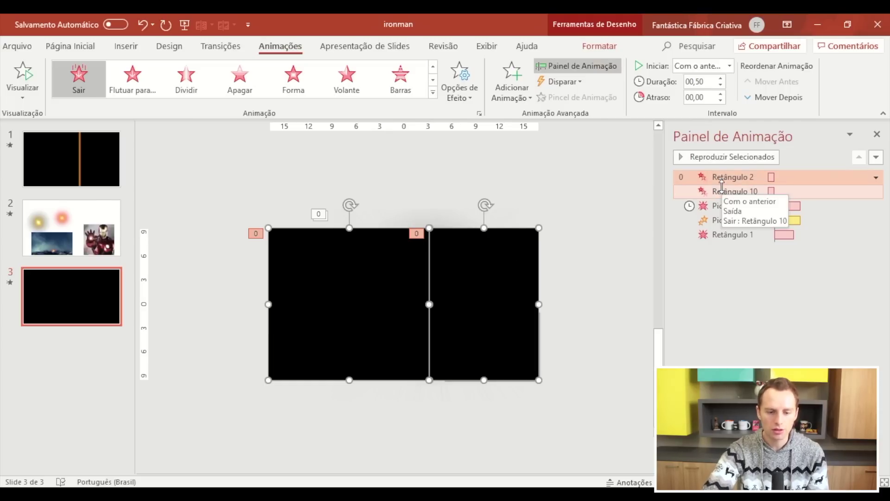
{"action": "right_click", "coordinate": [722, 191]}
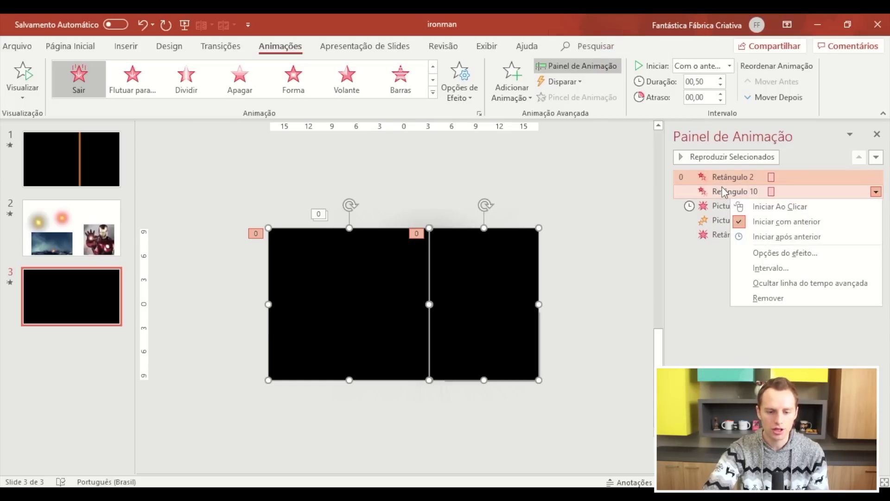
{"action": "left_click", "coordinate": [794, 252]}
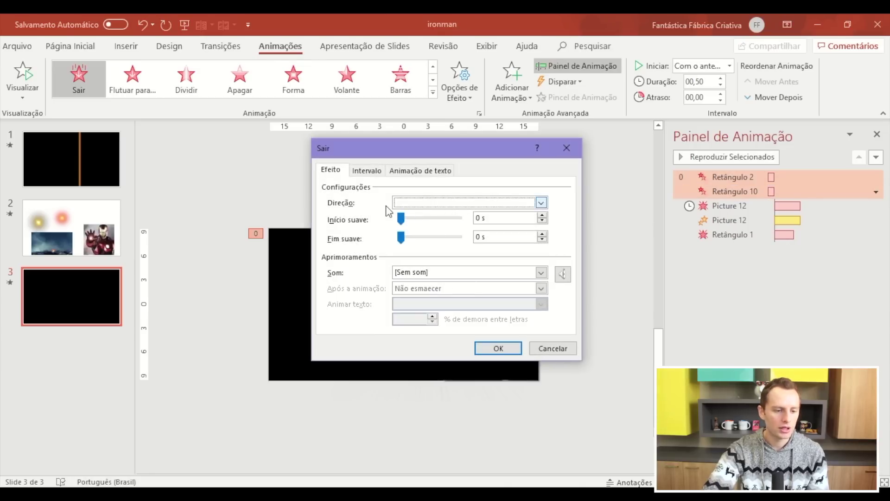
{"action": "left_click_drag", "start_coordinate": [401, 222], "coordinate": [458, 219]}
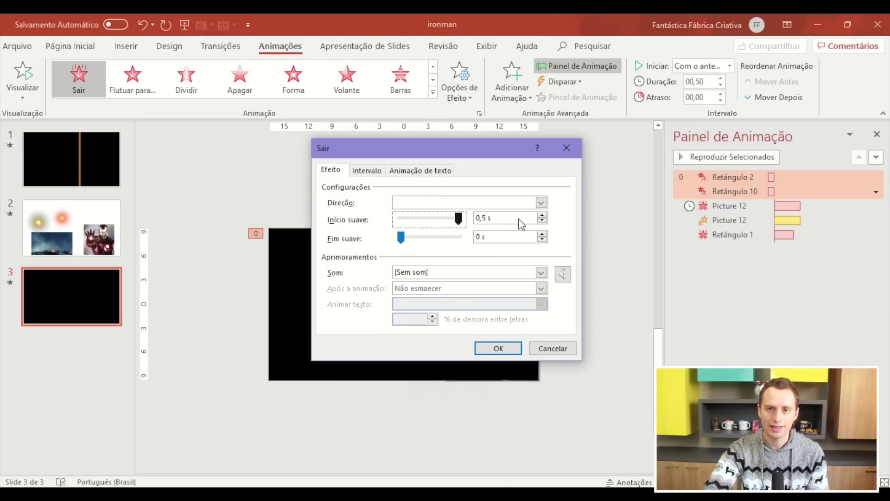
{"action": "left_click", "coordinate": [498, 348]}
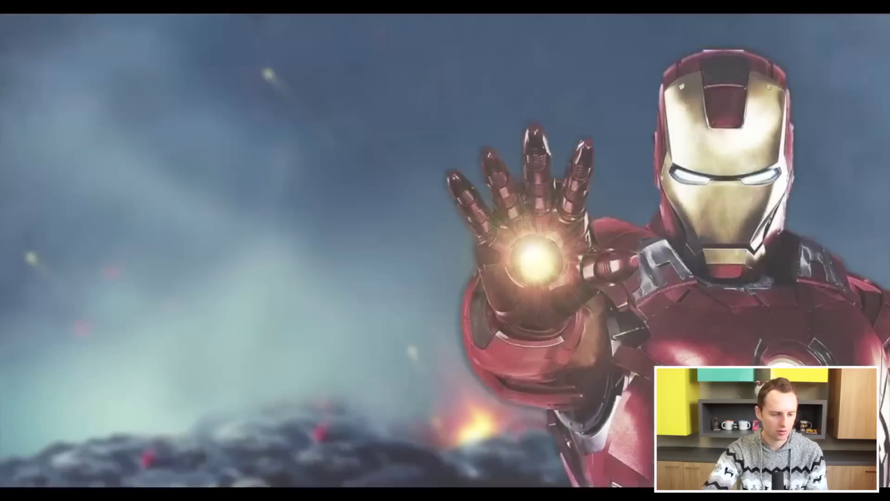
{"action": "key", "text": "Escape"}
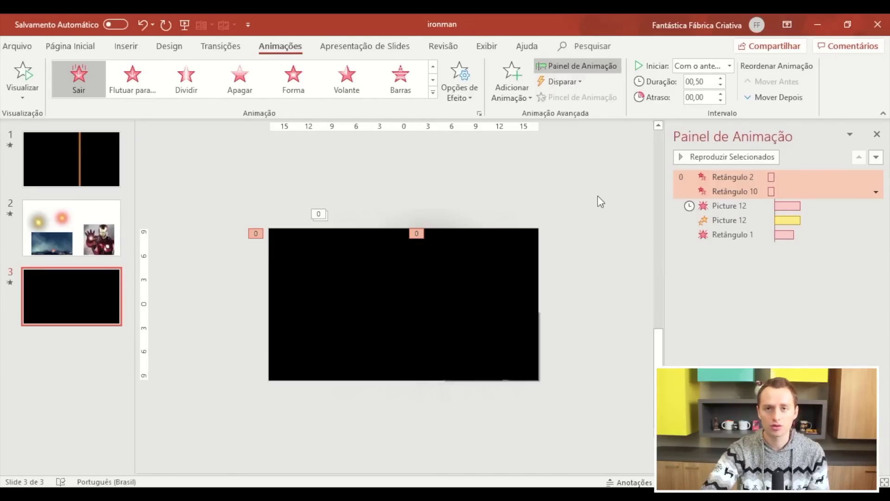
Step: Copy the red glow picture from slide 2 onto slide 3 and move it to the bottom centre
{"action": "left_click", "coordinate": [84, 226]}
{"action": "left_click", "coordinate": [375, 282]}
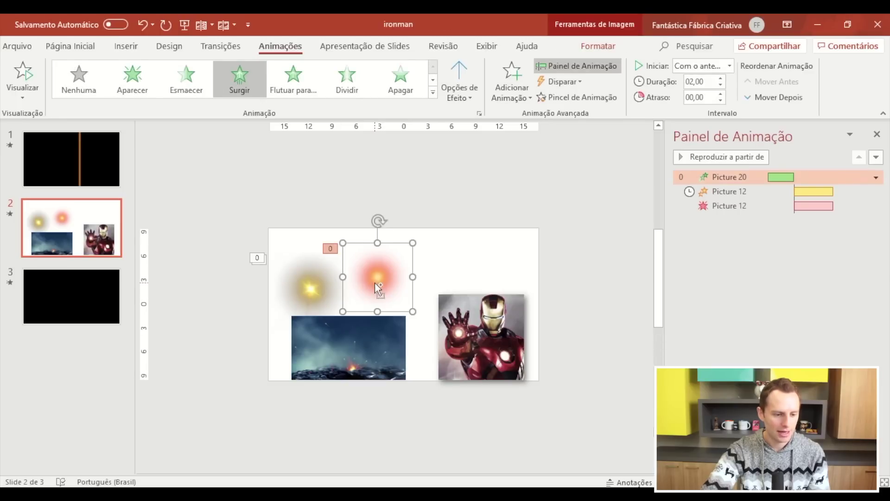
{"action": "key", "text": "ctrl+c"}
{"action": "left_click", "coordinate": [85, 302]}
{"action": "key", "text": "ctrl+v"}
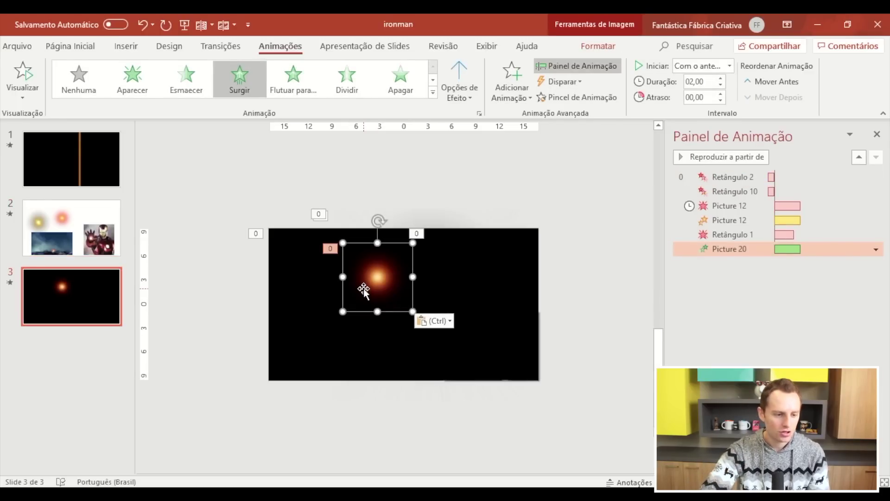
{"action": "scroll", "coordinate": [371, 289], "scroll_direction": "up", "scroll_amount": 1}
{"action": "scroll", "coordinate": [377, 292], "scroll_direction": "up", "scroll_amount": 1}
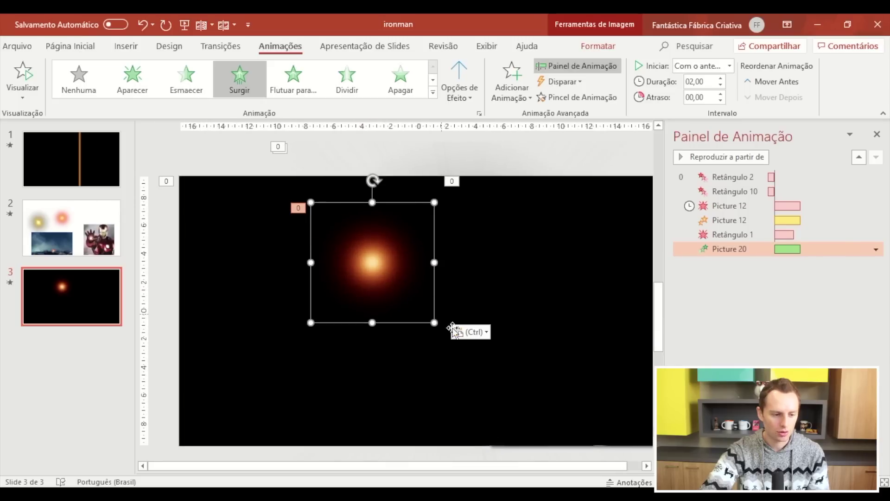
{"action": "left_click", "coordinate": [463, 376]}
{"action": "left_click", "coordinate": [373, 264]}
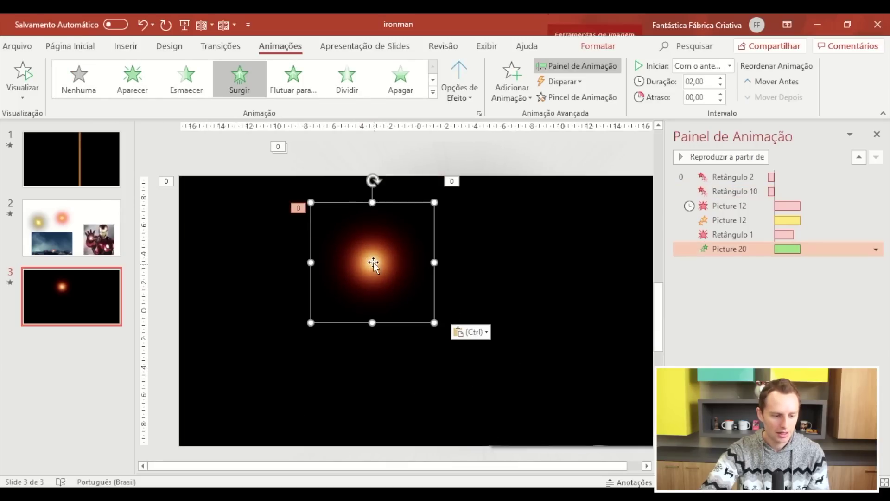
{"action": "left_click_drag", "start_coordinate": [373, 263], "coordinate": [449, 419]}
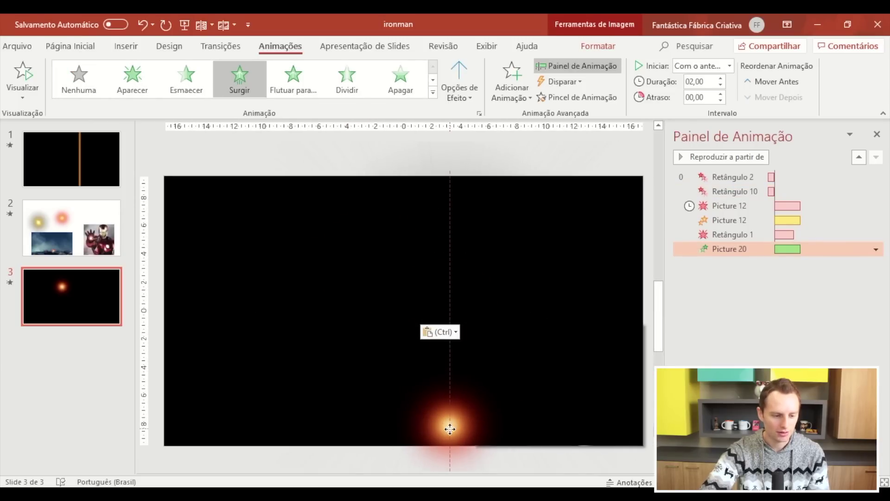
Step: Squeeze the pasted glow into a narrow vertical spark aligned at the bottom of the seam
{"action": "left_click", "coordinate": [524, 332]}
{"action": "left_click", "coordinate": [381, 312], "text": "ctrl"}
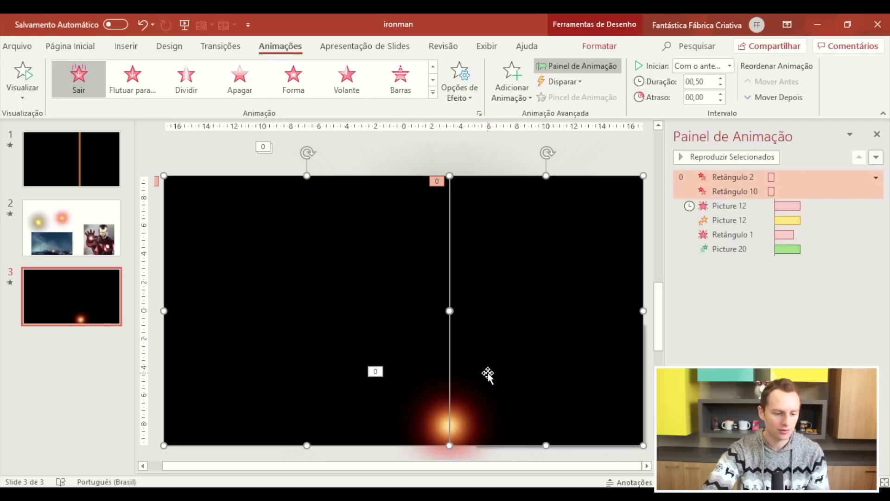
{"action": "left_click", "coordinate": [421, 154]}
{"action": "scroll", "coordinate": [525, 231], "scroll_direction": "down", "scroll_amount": 5}
{"action": "left_click", "coordinate": [431, 370]}
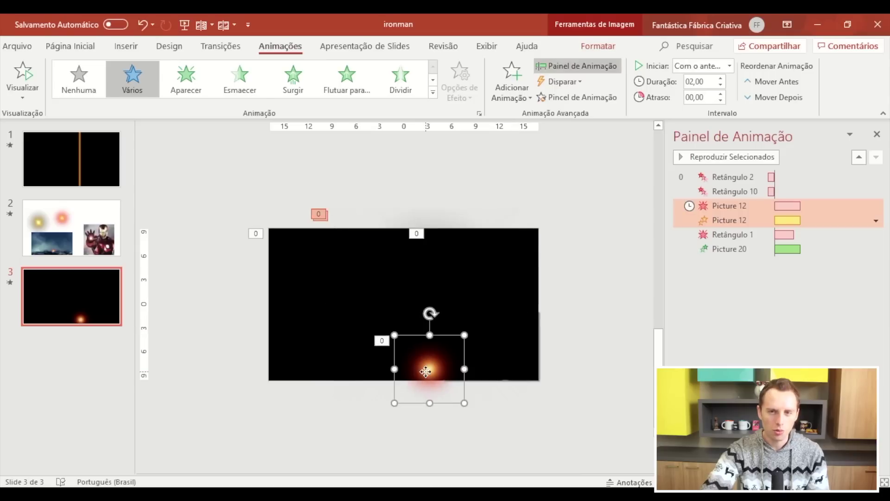
{"action": "scroll", "coordinate": [439, 369], "scroll_direction": "up", "scroll_amount": 3}
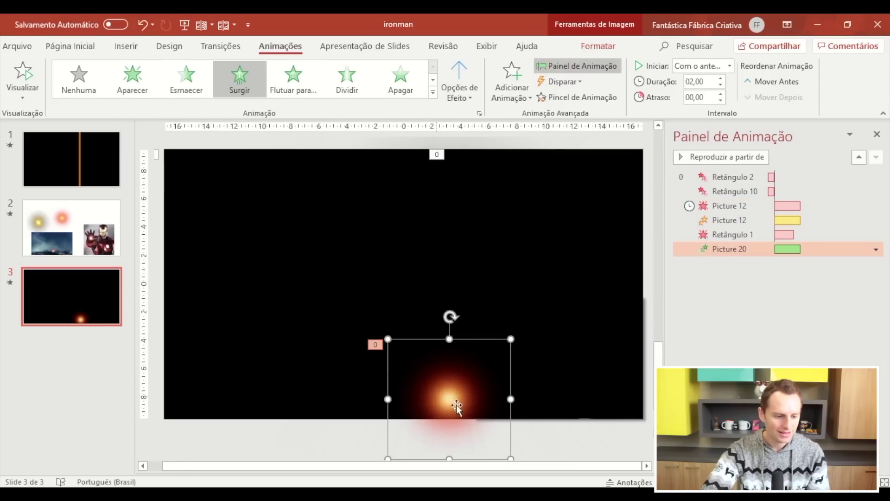
{"action": "mouse_move", "coordinate": [510, 400]}
{"action": "left_mouse_down"}
{"action": "mouse_move", "coordinate": [423, 400]}
{"action": "mouse_move", "coordinate": [424, 413]}
{"action": "left_mouse_up"}
{"action": "mouse_move", "coordinate": [404, 353]}
{"action": "left_mouse_down"}
{"action": "mouse_move", "coordinate": [403, 388]}
{"action": "mouse_move", "coordinate": [453, 413]}
{"action": "left_mouse_up"}
{"action": "scroll", "coordinate": [429, 373], "scroll_direction": "down", "scroll_amount": 3, "text": "ctrl"}
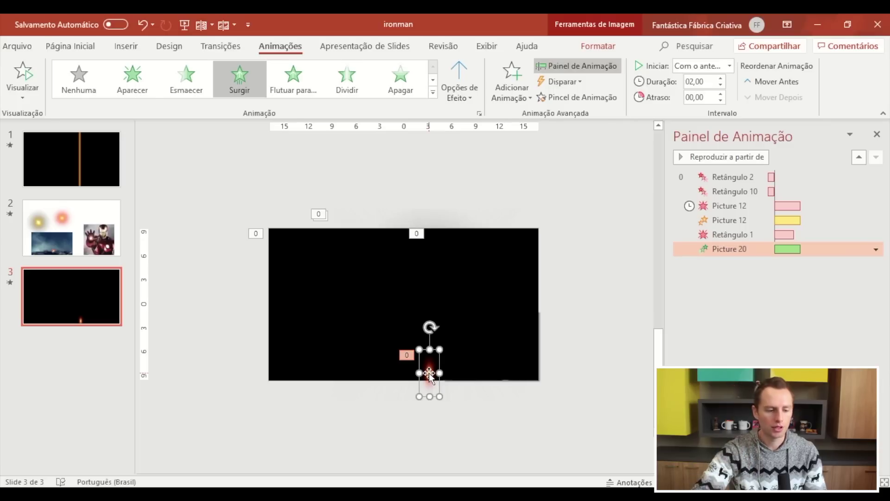
Step: Move the spark just above the slide's top edge, centred on the seam line
{"action": "left_click_drag", "start_coordinate": [429, 373], "coordinate": [430, 212]}
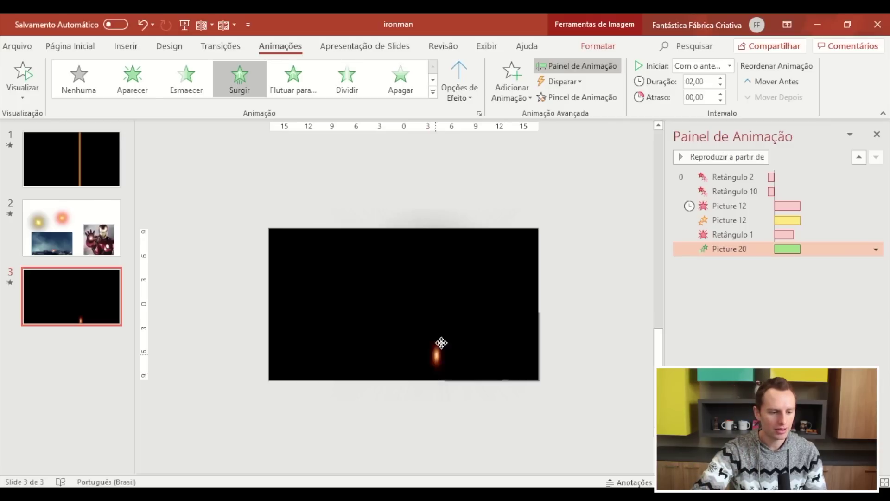
{"action": "left_click", "coordinate": [389, 284]}
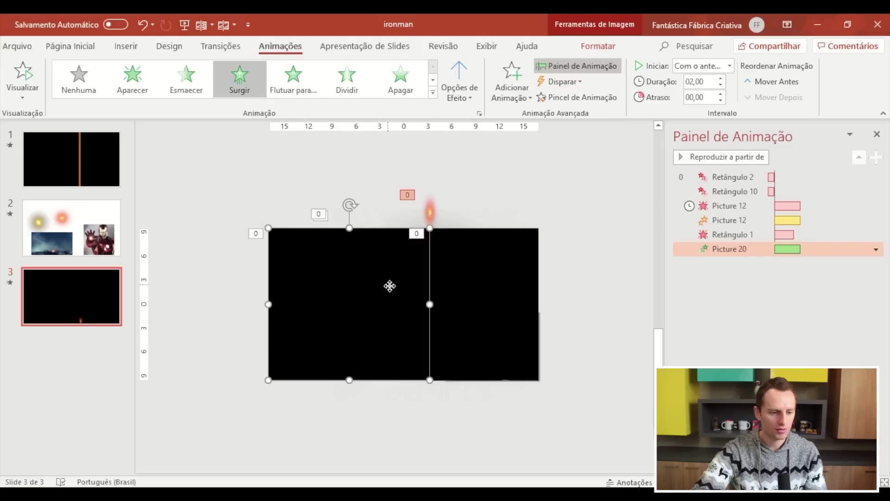
{"action": "left_click", "coordinate": [493, 303], "text": "shift"}
{"action": "left_click_drag", "start_coordinate": [426, 213], "coordinate": [430, 206]}
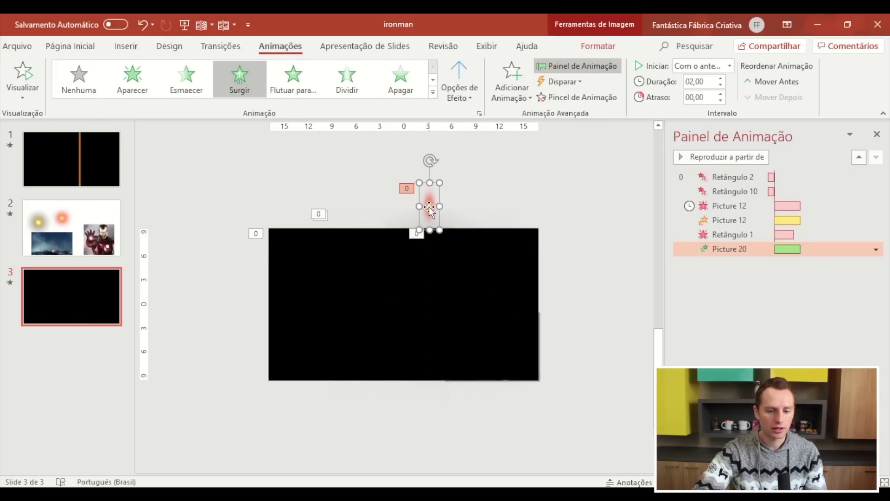
Step: Replace the spark's copied animation with a Surgir entrance and move it to the top of the order
{"action": "left_click", "coordinate": [588, 226]}
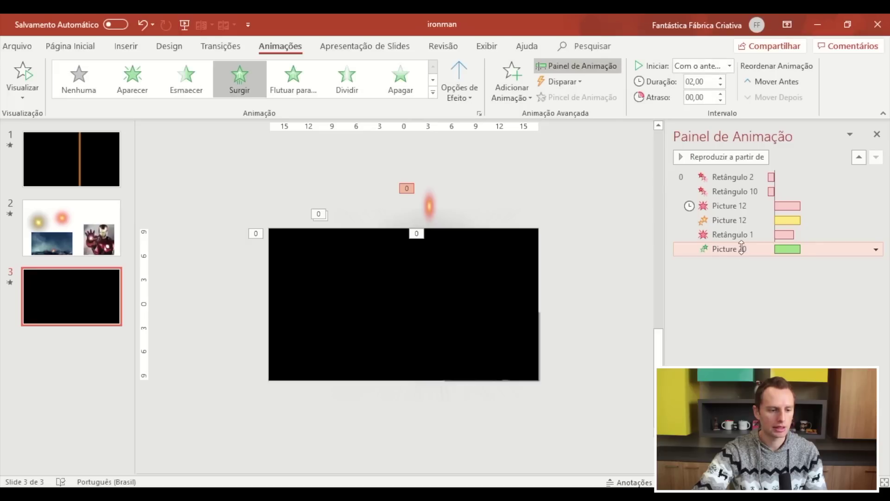
{"action": "key", "text": "Delete"}
{"action": "left_click", "coordinate": [428, 207]}
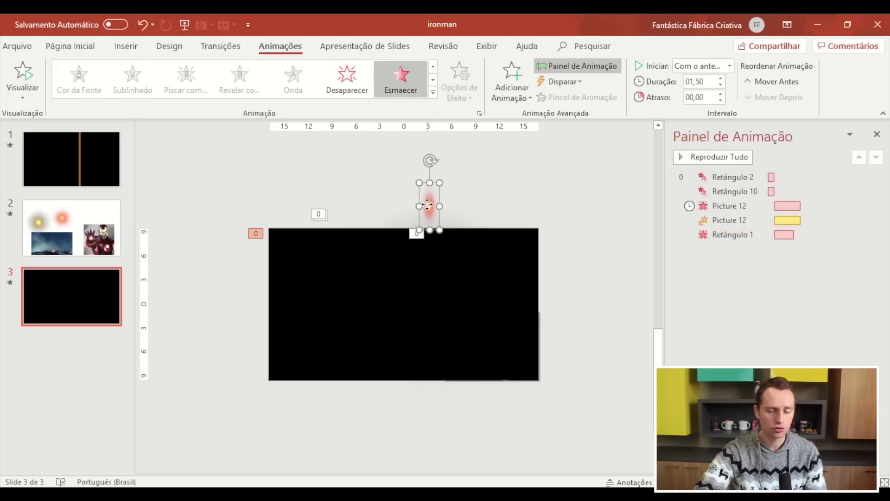
{"action": "left_click", "coordinate": [237, 83]}
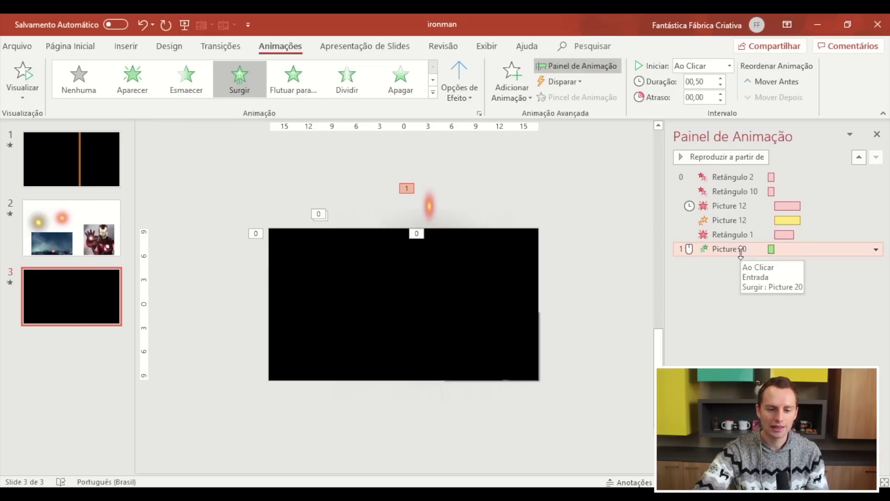
{"action": "left_click_drag", "start_coordinate": [740, 251], "coordinate": [747, 173]}
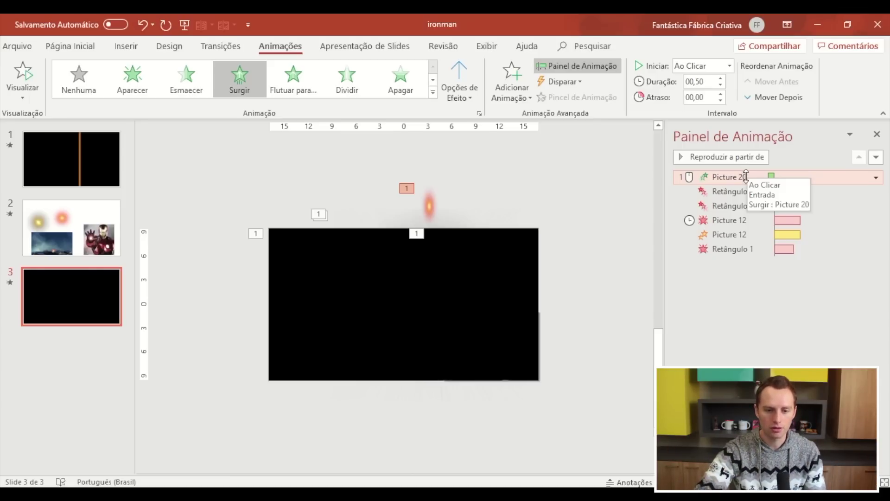
Step: Set Retângulo 2's exit to start After Previous
{"action": "left_click", "coordinate": [735, 192]}
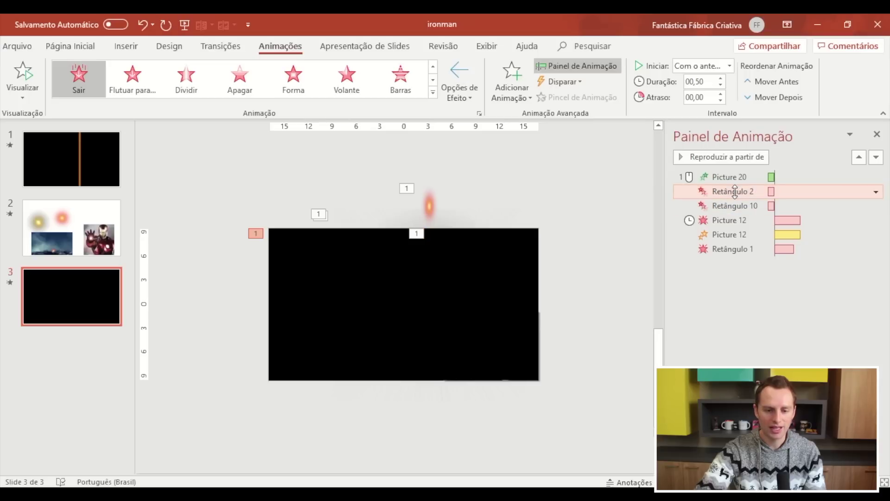
{"action": "right_click", "coordinate": [735, 191]}
{"action": "left_click", "coordinate": [761, 237]}
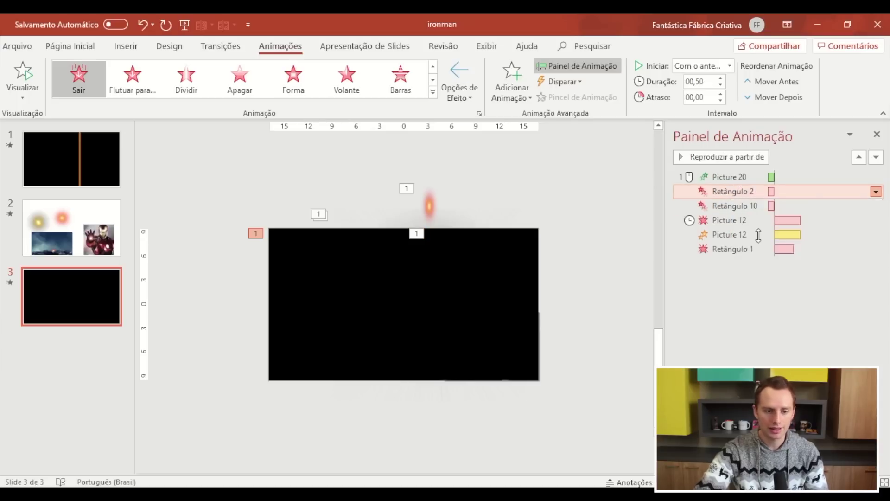
Step: Lengthen Picture 20's Surgir entrance to 1,50 s and start the slideshow from slide 3
{"action": "left_click", "coordinate": [732, 177]}
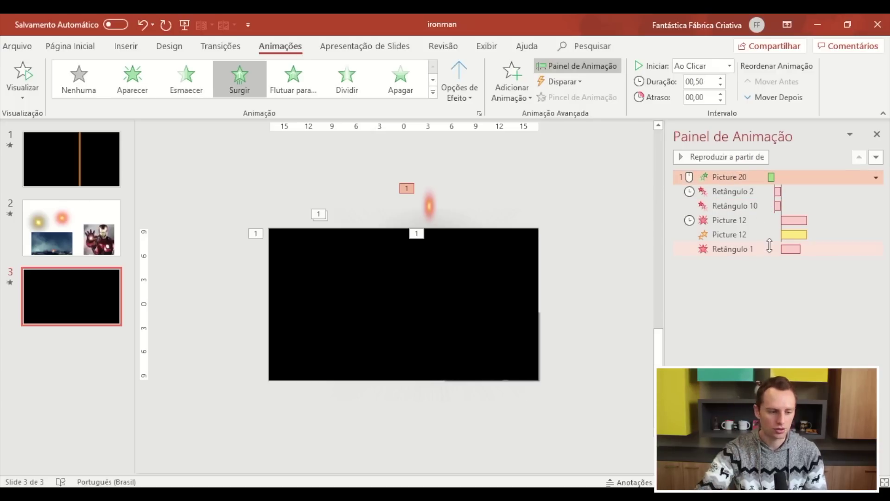
{"action": "mouse_move", "coordinate": [790, 249]}
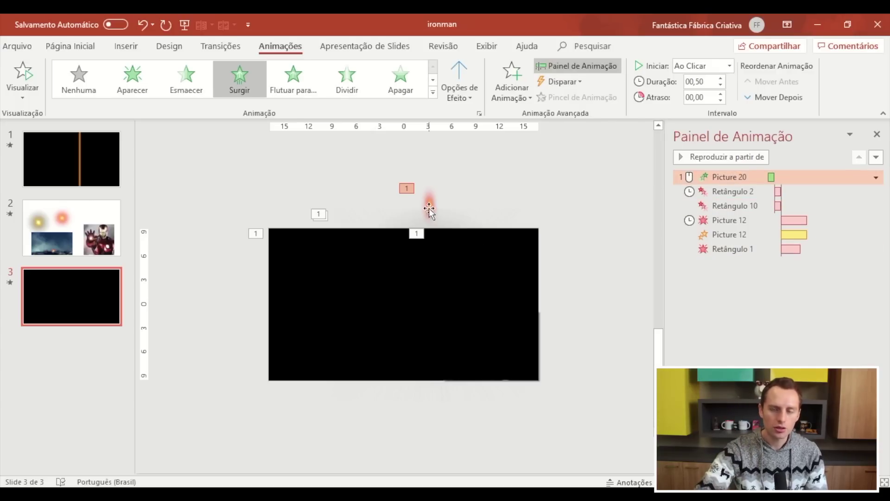
{"action": "left_click", "coordinate": [427, 209]}
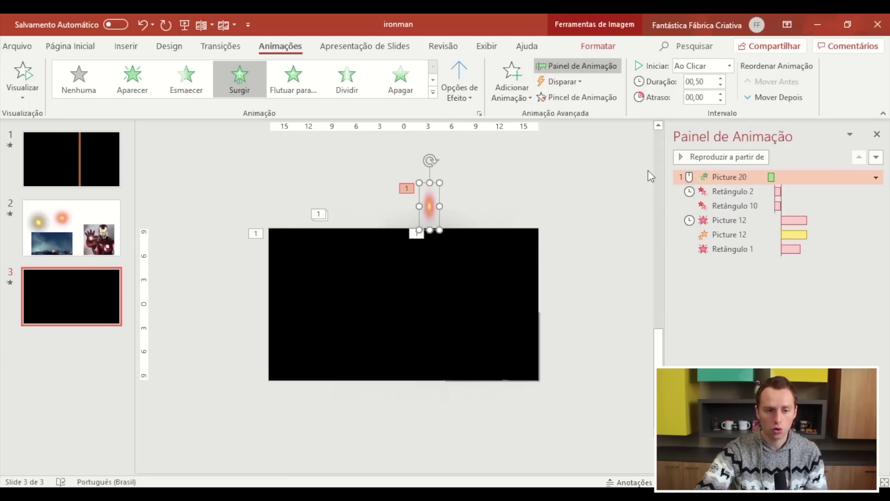
{"action": "left_click", "coordinate": [717, 80]}
{"action": "left_click", "coordinate": [718, 80]}
{"action": "left_click", "coordinate": [717, 80]}
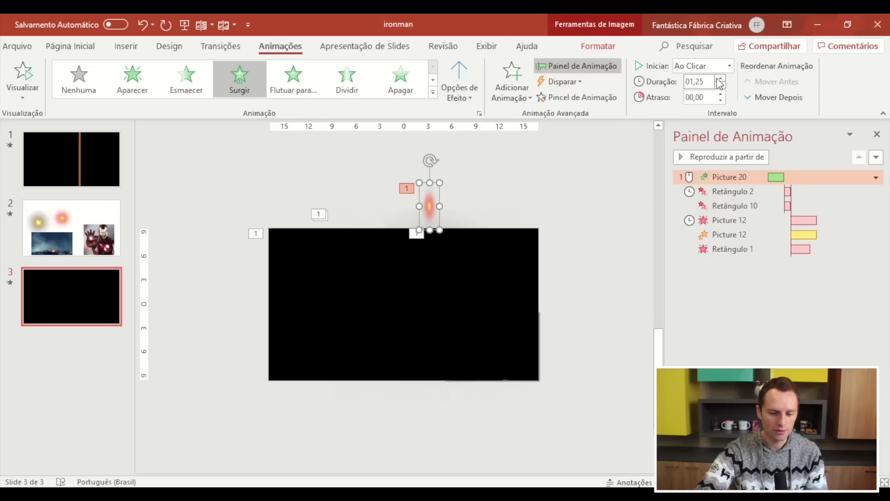
{"action": "left_click", "coordinate": [718, 80]}
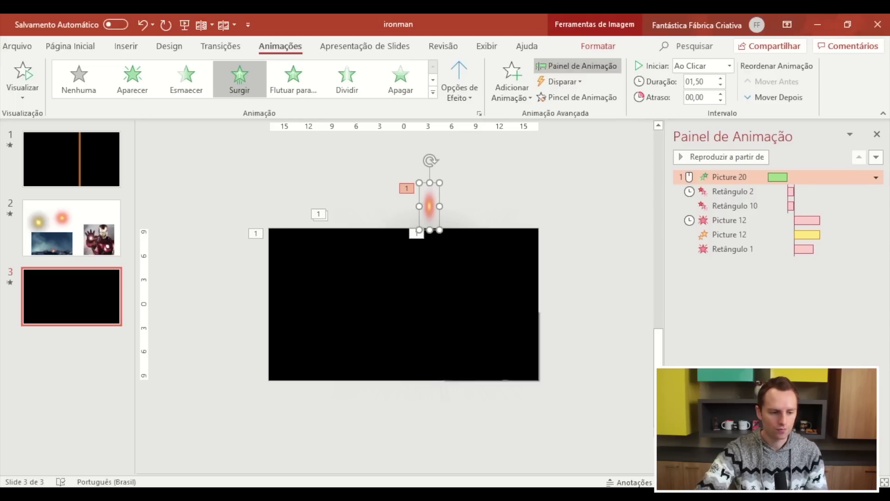
{"action": "key", "text": "shift+F5"}
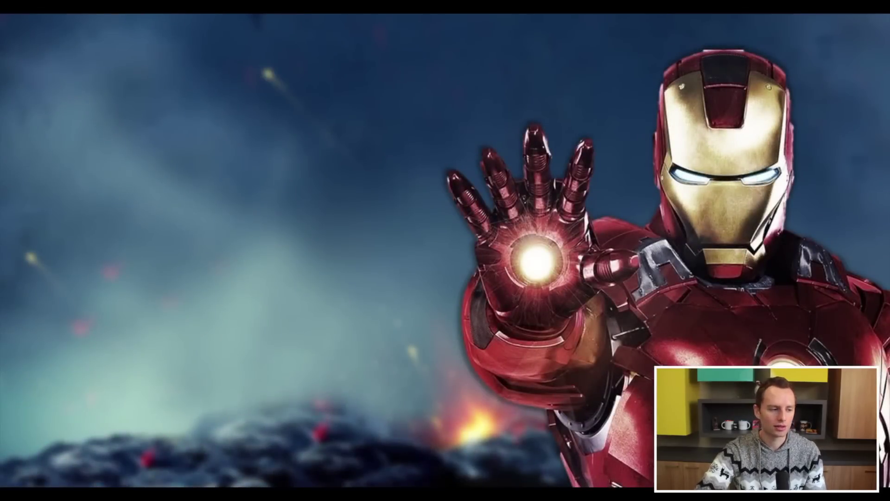
Step: Exit the slideshow after the Iron Man reveal and return to Normal view
{"action": "key", "text": "Escape"}
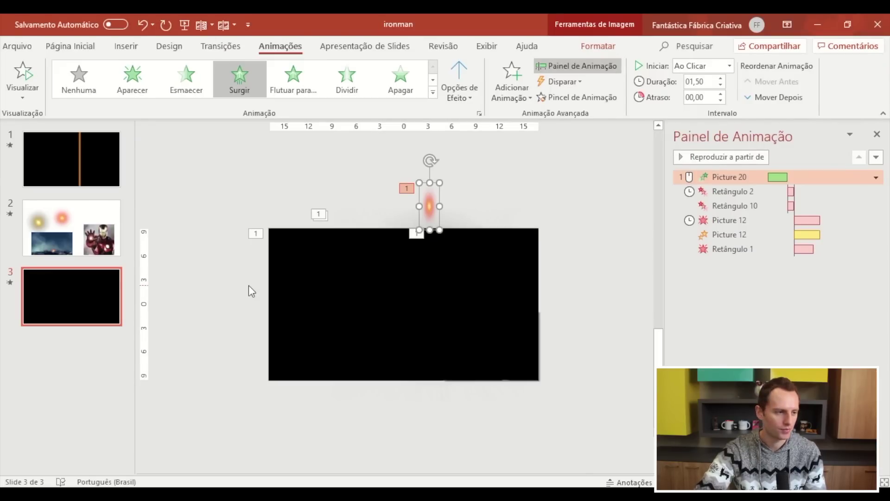
Step: Draw a full-height rectangle, centre it on slide 3's seam and narrow it to about 0,6 cm
{"action": "left_click", "coordinate": [129, 48]}
{"action": "left_click", "coordinate": [235, 82]}
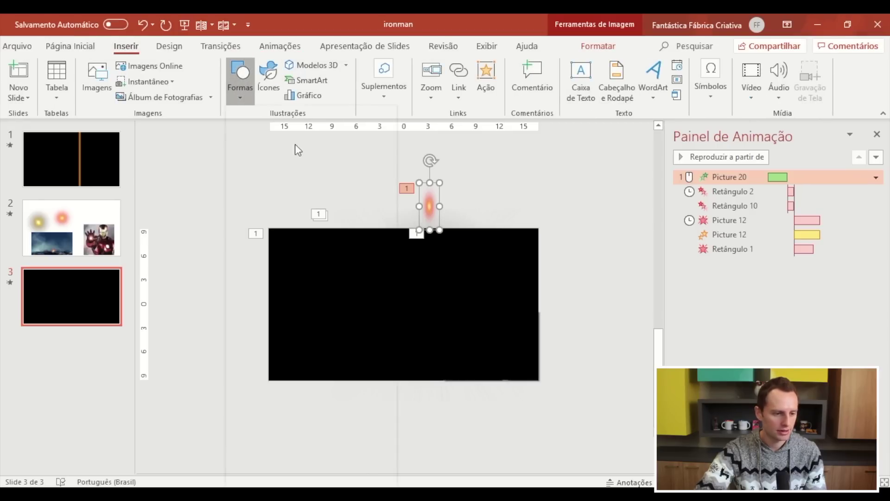
{"action": "left_click", "coordinate": [273, 131]}
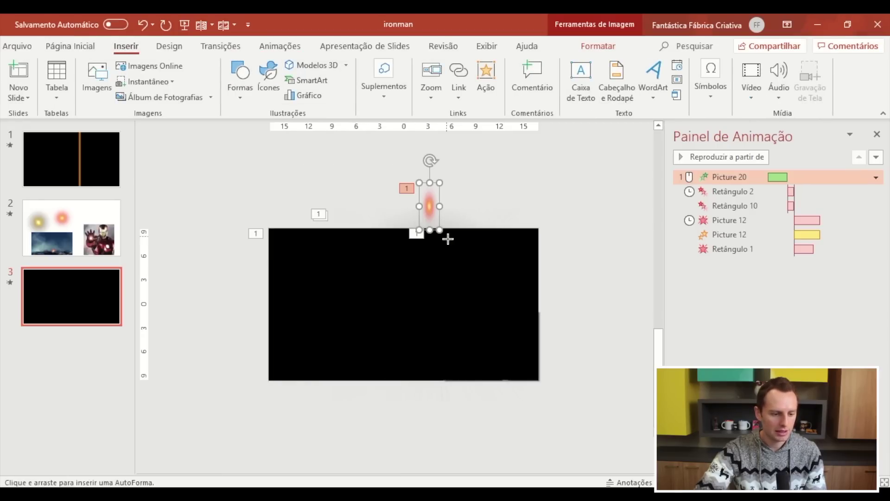
{"action": "mouse_move", "coordinate": [450, 229]}
{"action": "left_mouse_down"}
{"action": "mouse_move", "coordinate": [421, 361]}
{"action": "mouse_move", "coordinate": [439, 382]}
{"action": "left_mouse_up"}
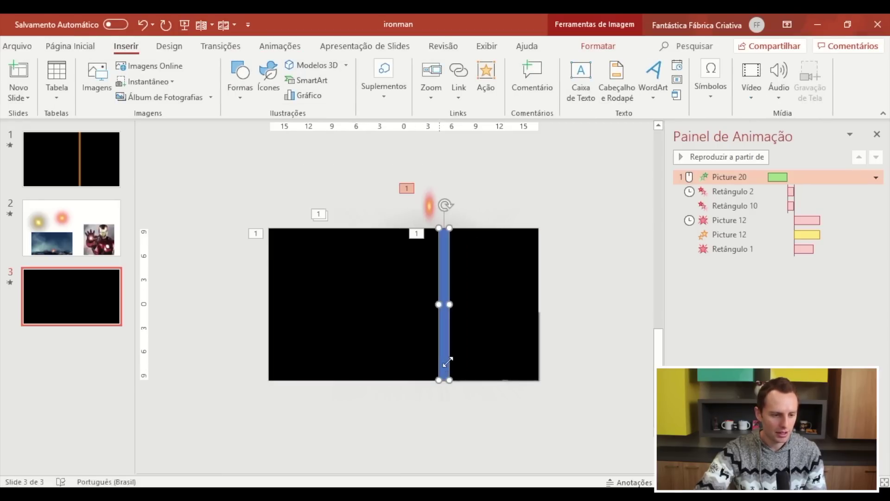
{"action": "scroll", "coordinate": [465, 251], "scroll_direction": "up", "scroll_amount": 3}
{"action": "left_click_drag", "start_coordinate": [465, 250], "coordinate": [446, 245]}
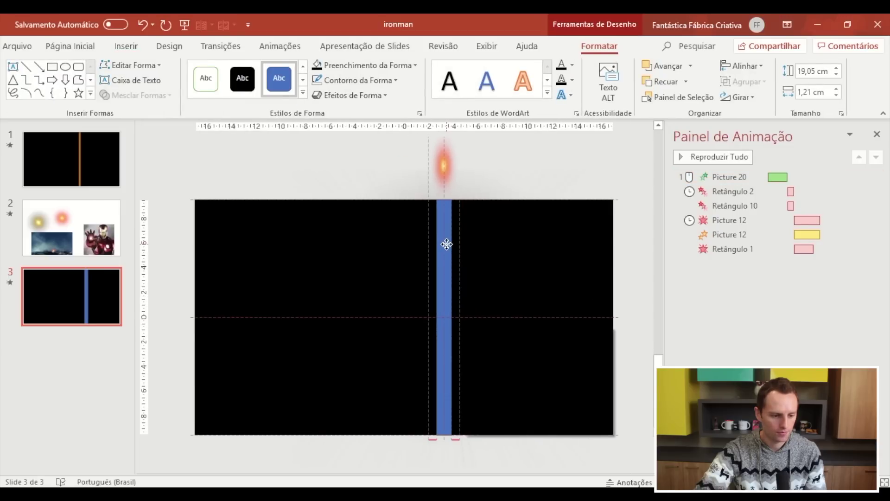
{"action": "left_click_drag", "start_coordinate": [452, 317], "coordinate": [441, 296]}
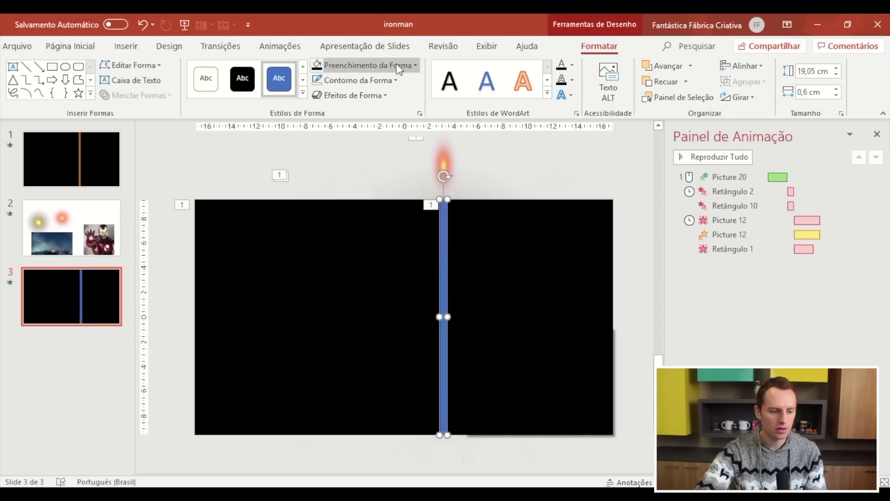
Step: Fill the centre strip with the spark's orange using the eyedropper
{"action": "left_click", "coordinate": [398, 70]}
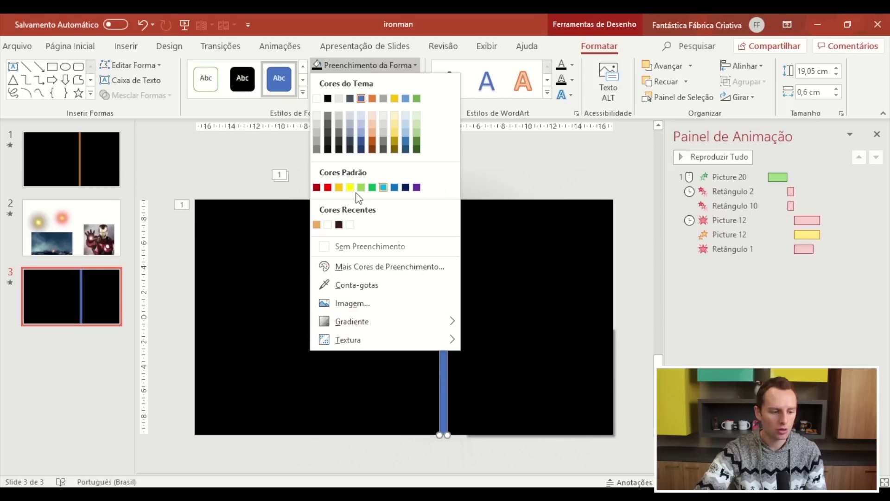
{"action": "left_click", "coordinate": [369, 286]}
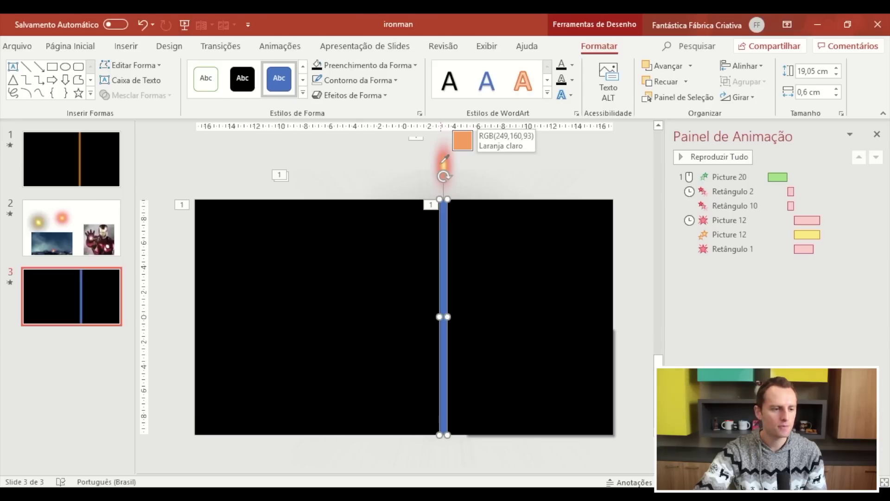
{"action": "left_click", "coordinate": [441, 163]}
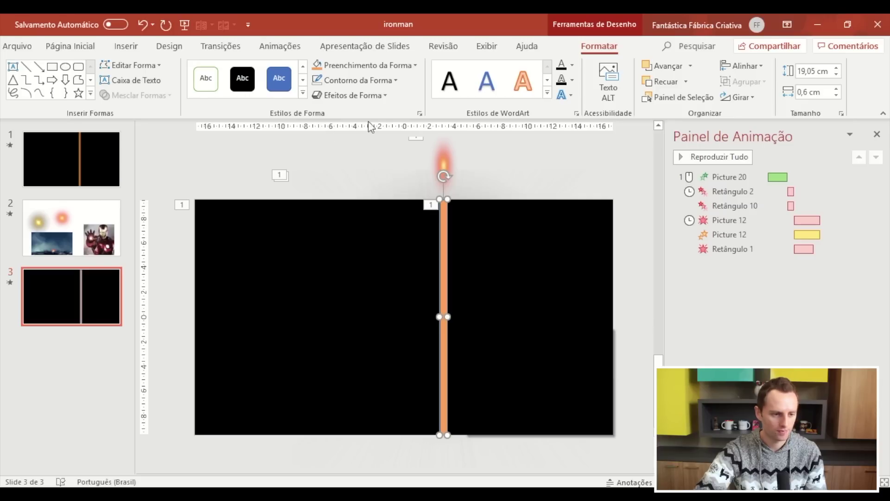
Step: Apply a Soft Edges effect to the orange strip
{"action": "left_click", "coordinate": [376, 94]}
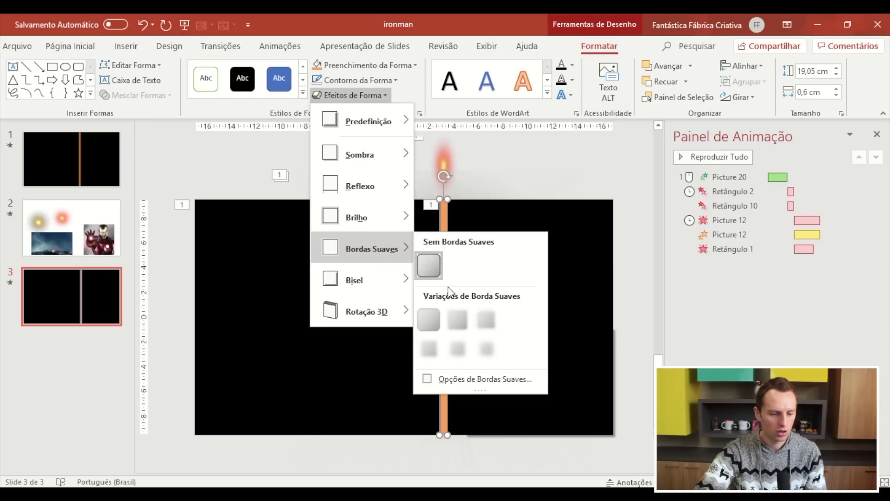
{"action": "mouse_move", "coordinate": [361, 248]}
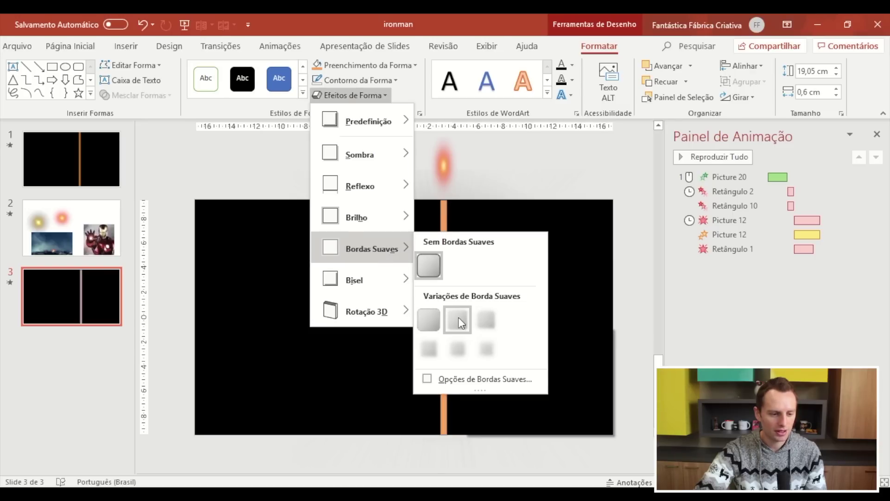
{"action": "left_click", "coordinate": [486, 319]}
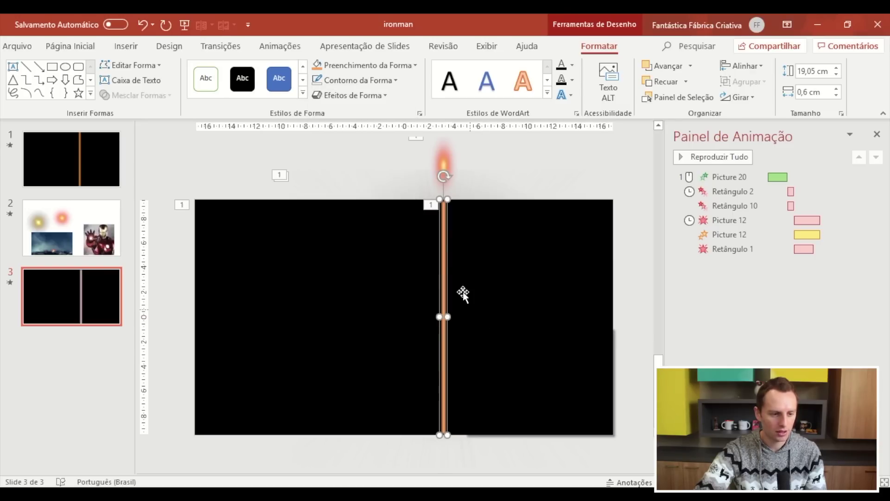
{"action": "scroll", "coordinate": [448, 255], "scroll_direction": "up", "scroll_amount": 1, "text": "ctrl"}
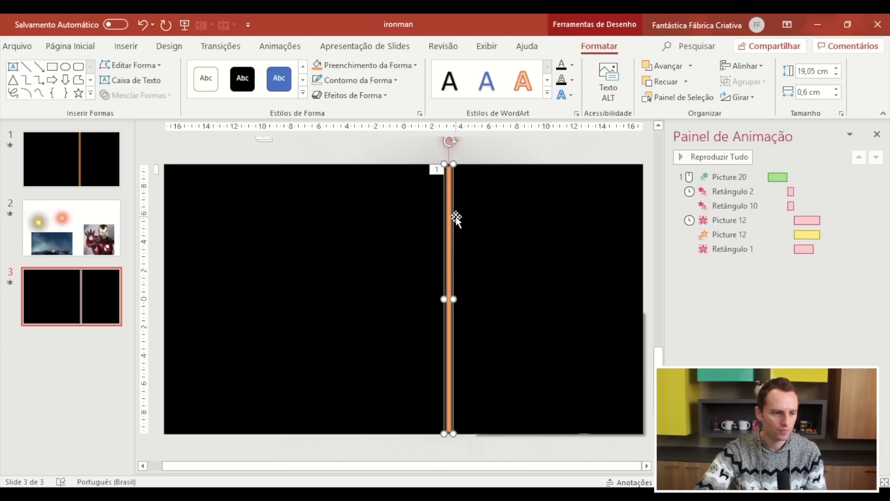
{"action": "left_click", "coordinate": [371, 81]}
{"action": "left_click", "coordinate": [372, 82]}
{"action": "left_click", "coordinate": [371, 95]}
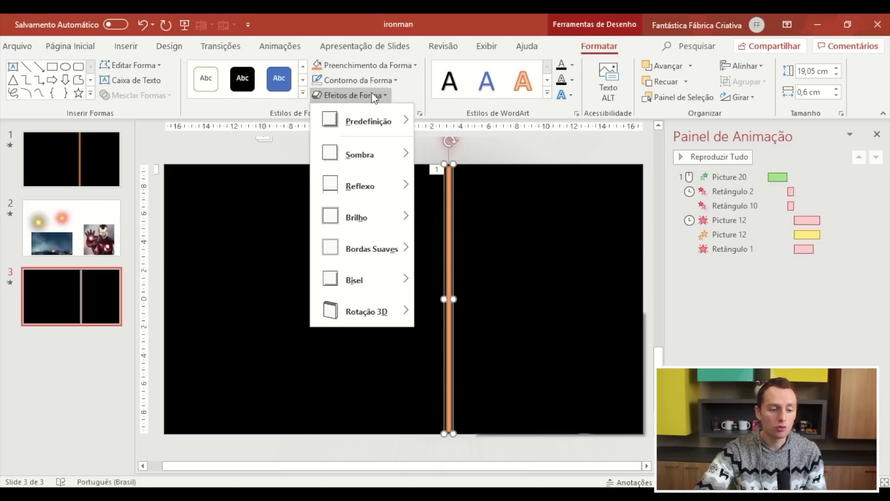
{"action": "mouse_move", "coordinate": [358, 217]}
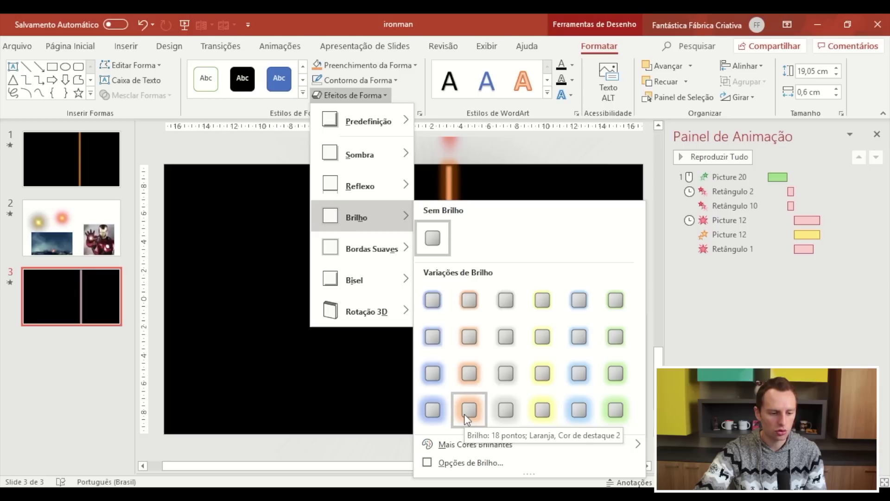
Step: Give the strip an 18 pt orange glow and narrow it to about 0,34 cm wide
{"action": "left_click", "coordinate": [462, 374]}
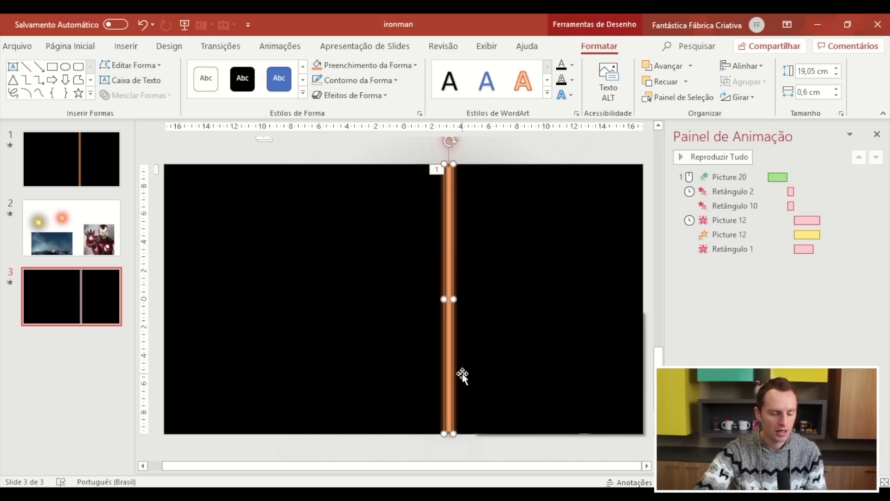
{"action": "scroll", "coordinate": [453, 338], "scroll_direction": "up", "scroll_amount": 2}
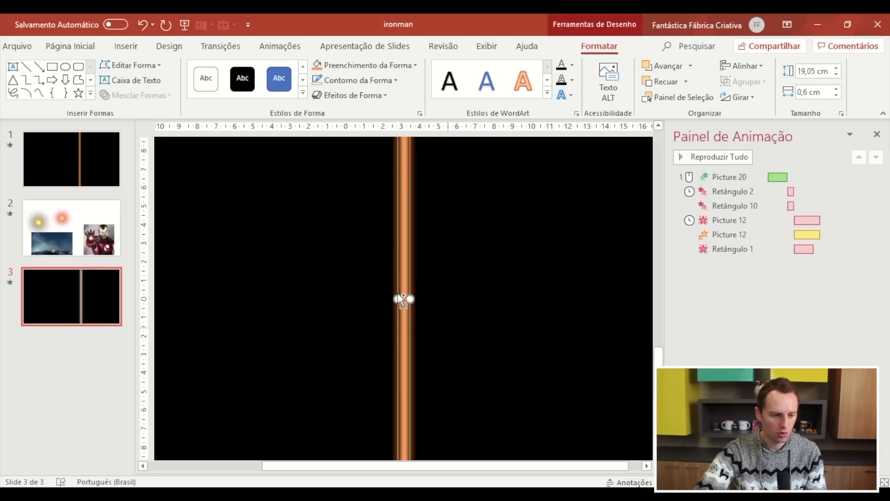
{"action": "left_click", "coordinate": [407, 301]}
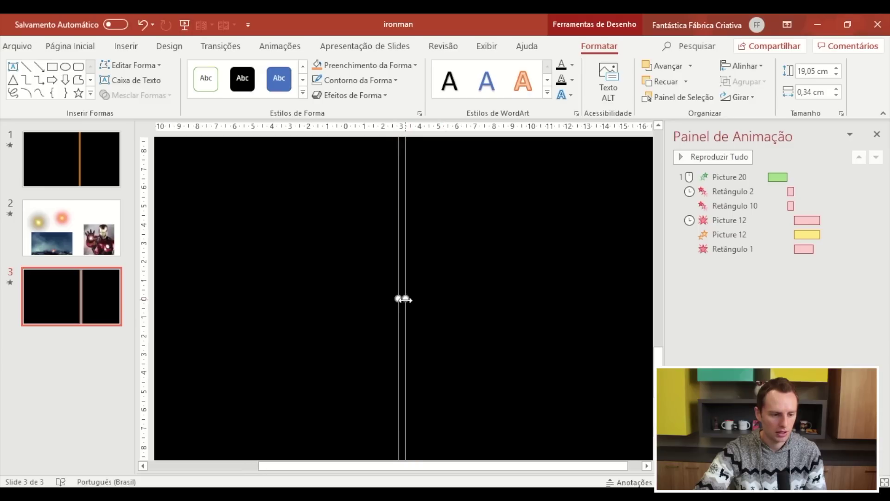
{"action": "scroll", "coordinate": [406, 302], "scroll_direction": "down", "scroll_amount": 1}
{"action": "left_click_drag", "start_coordinate": [425, 299], "coordinate": [421, 300]}
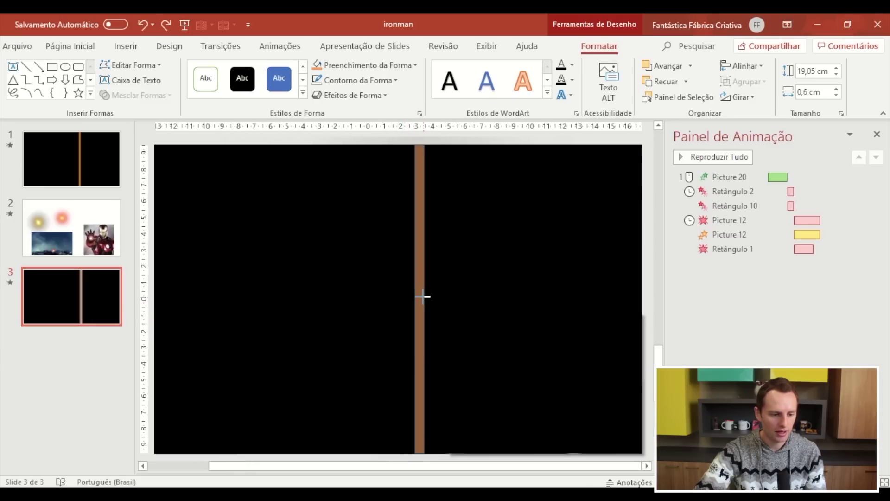
{"action": "scroll", "coordinate": [430, 315], "scroll_direction": "down", "scroll_amount": 1}
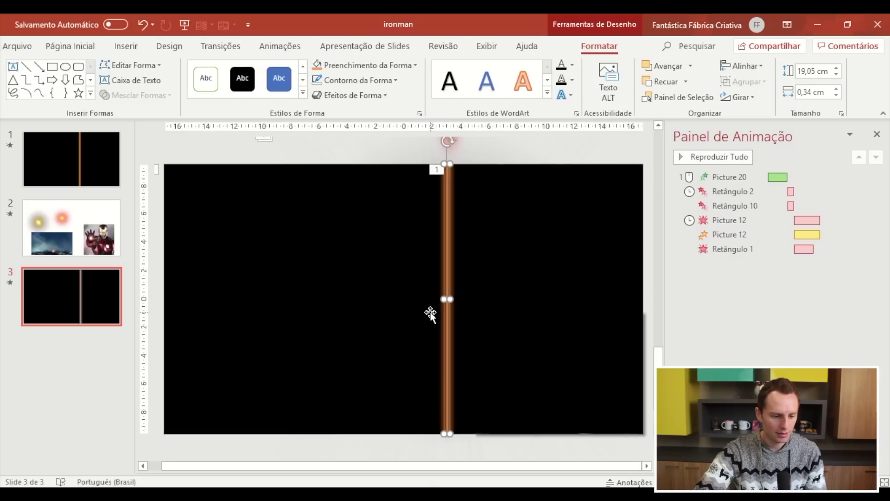
{"action": "left_click", "coordinate": [510, 392]}
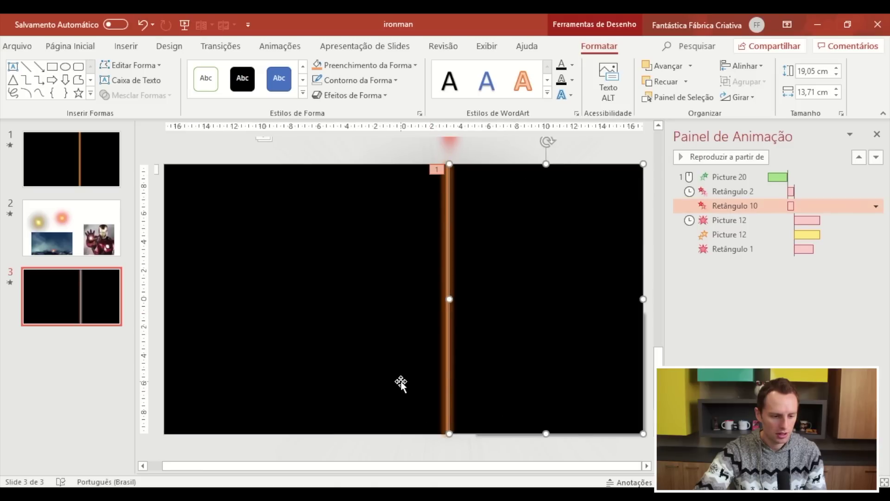
{"action": "left_click", "coordinate": [399, 383]}
{"action": "left_click", "coordinate": [445, 363]}
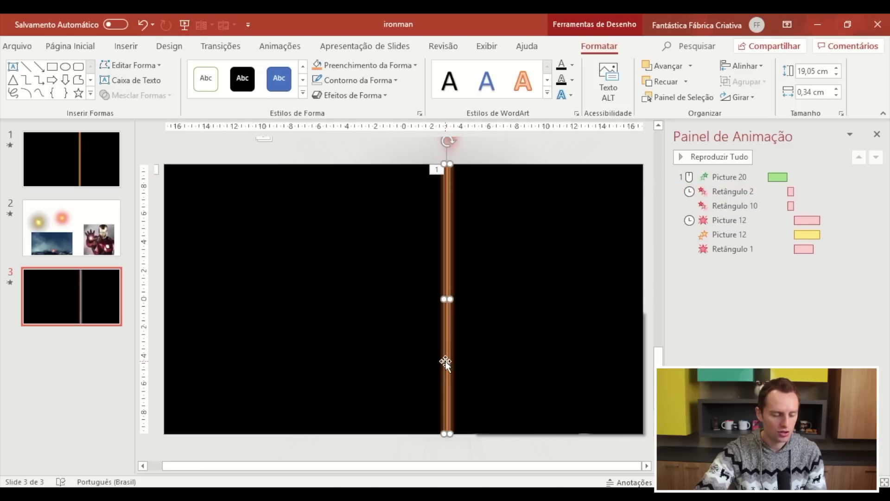
{"action": "key", "text": "ctrl+z"}
{"action": "key", "text": "ctrl+z"}
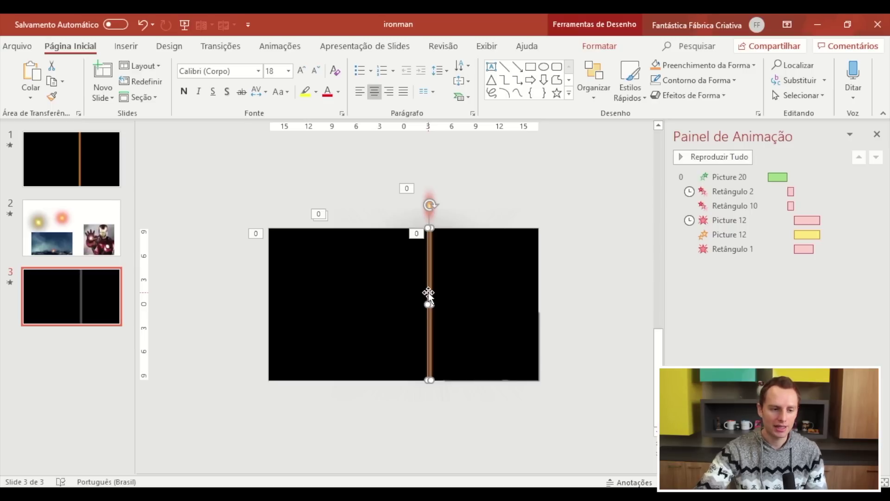
Step: Move Retângulo 3's entrance to play directly after Picture 20 in the animation order
{"action": "left_click", "coordinate": [269, 46]}
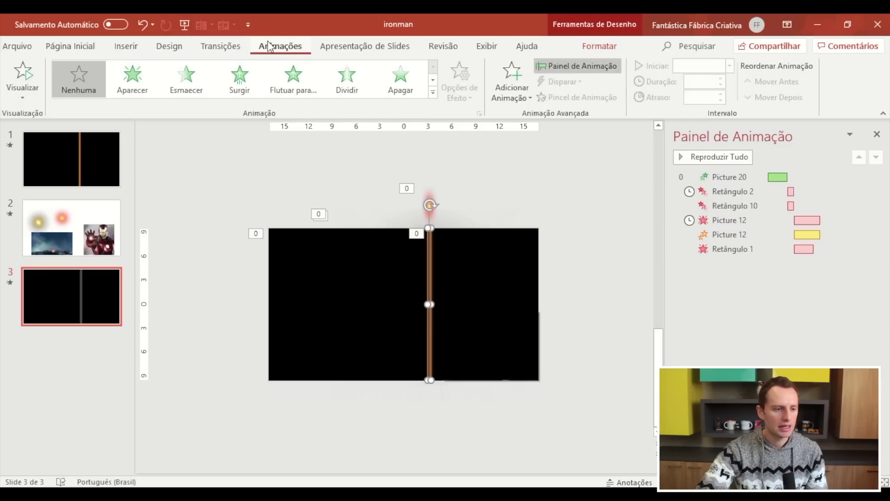
{"action": "left_click", "coordinate": [433, 92]}
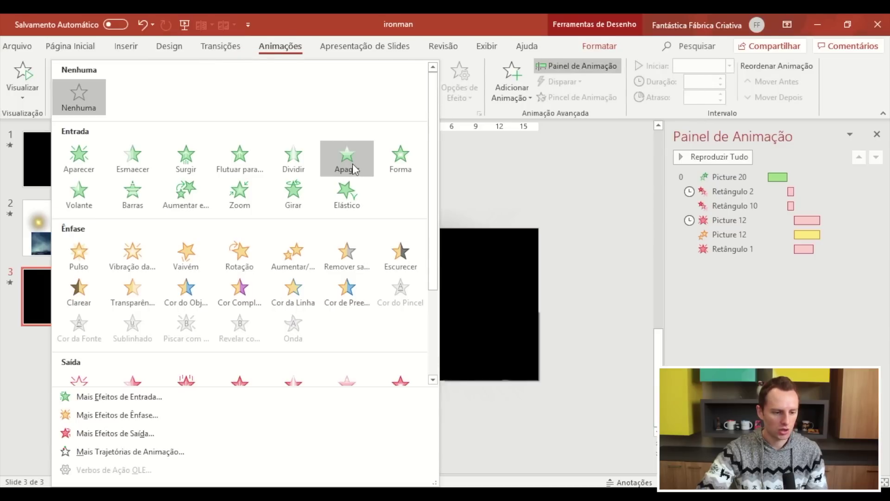
{"action": "key", "text": "Escape"}
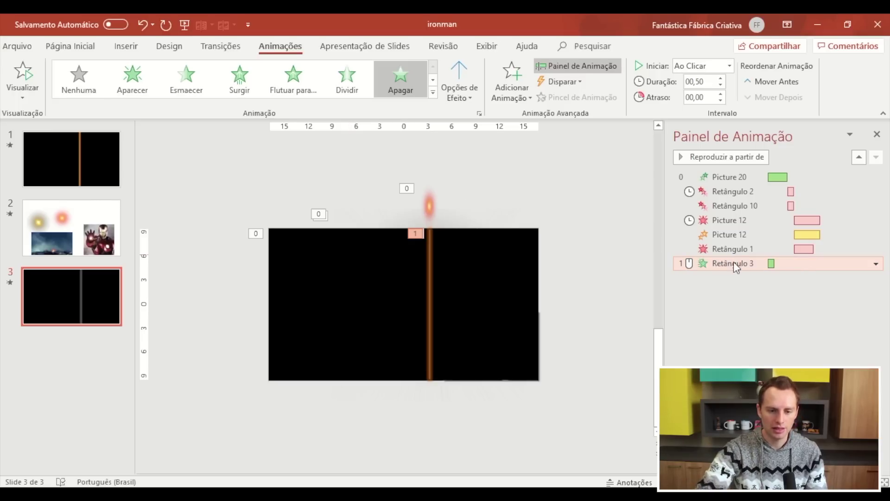
{"action": "left_click_drag", "start_coordinate": [733, 261], "coordinate": [739, 185]}
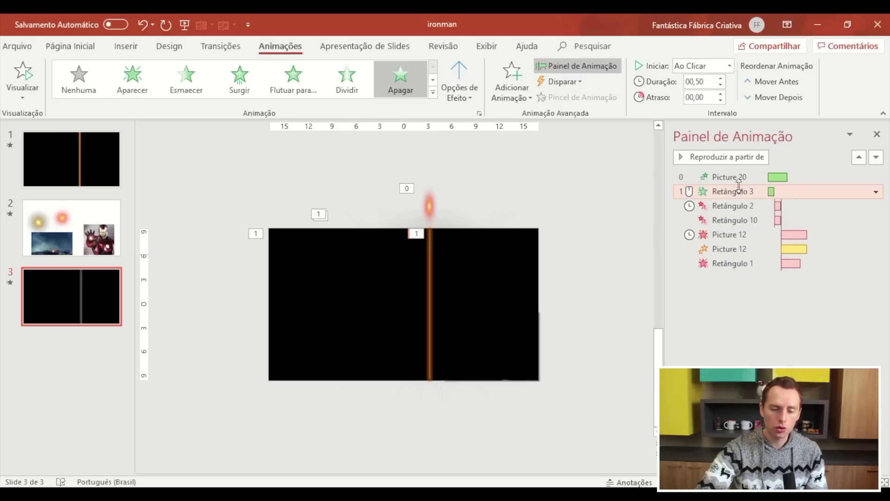
Step: Set Retângulo 3's entrance to 1,50 s, starting With Previous
{"action": "left_click", "coordinate": [721, 78]}
{"action": "left_click", "coordinate": [721, 78]}
{"action": "left_click", "coordinate": [721, 78]}
{"action": "left_click", "coordinate": [721, 79]}
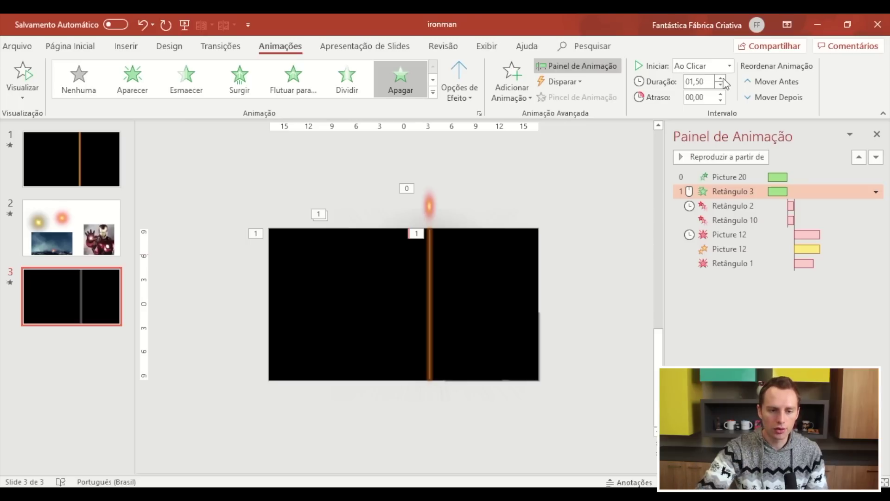
{"action": "left_click", "coordinate": [730, 66]}
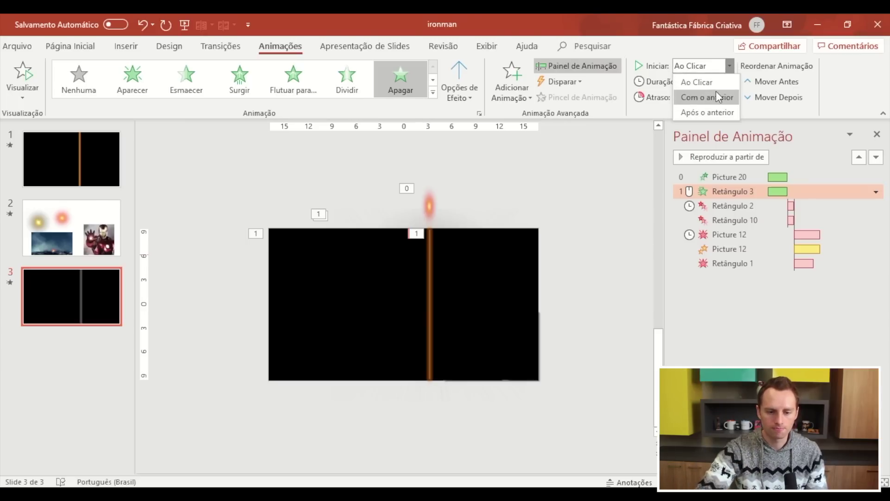
{"action": "left_click", "coordinate": [714, 92]}
{"action": "mouse_move", "coordinate": [807, 234]}
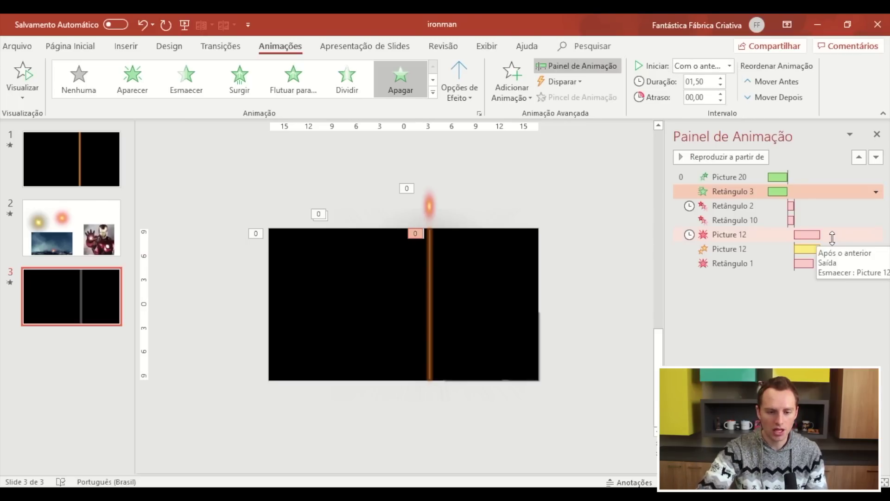
Step: Compare the spark and line animations in the pane, then deselect everything on the slide
{"action": "left_click", "coordinate": [730, 177]}
{"action": "left_click", "coordinate": [742, 191]}
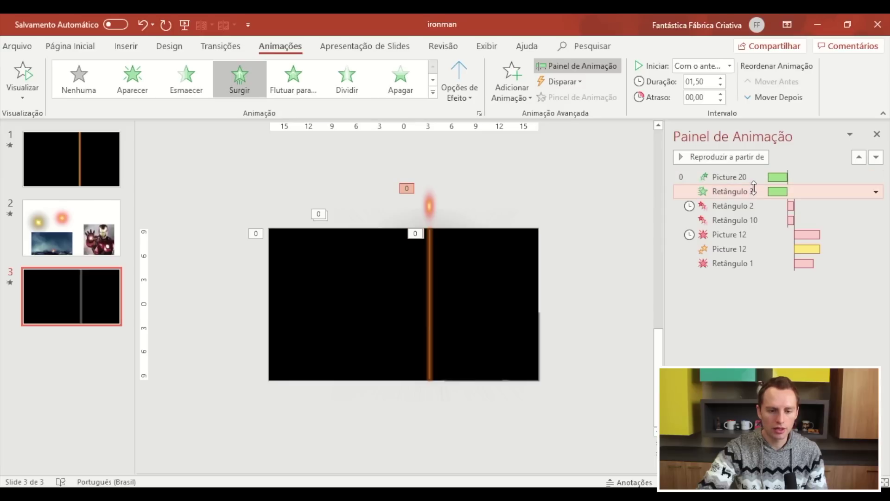
{"action": "left_click", "coordinate": [742, 178]}
{"action": "left_click", "coordinate": [739, 191]}
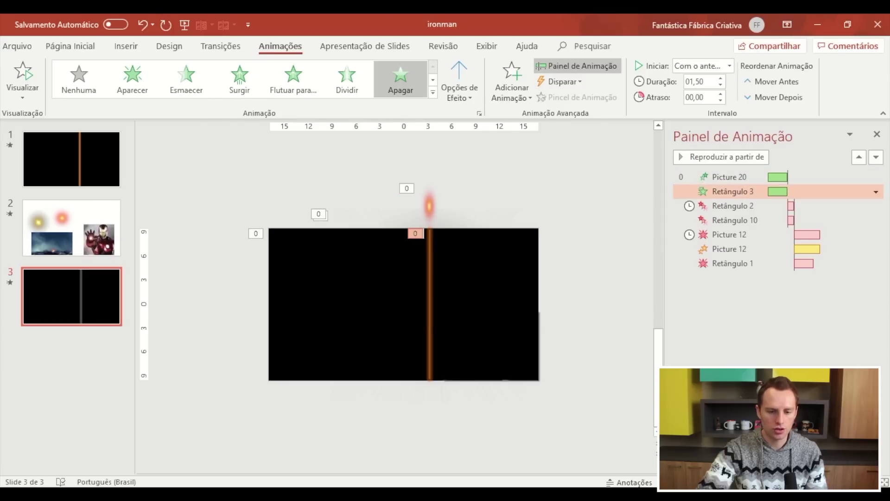
{"action": "left_click", "coordinate": [799, 330]}
{"action": "left_click", "coordinate": [799, 330]}
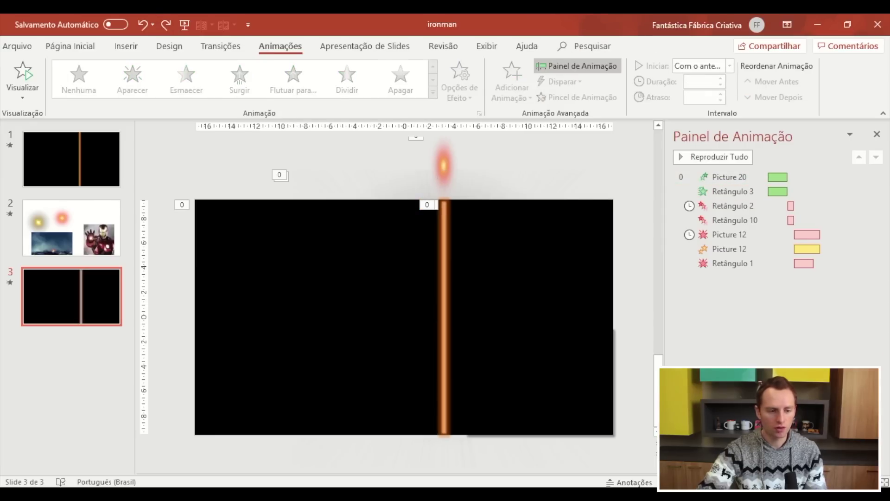
{"action": "key", "text": "shift+F5"}
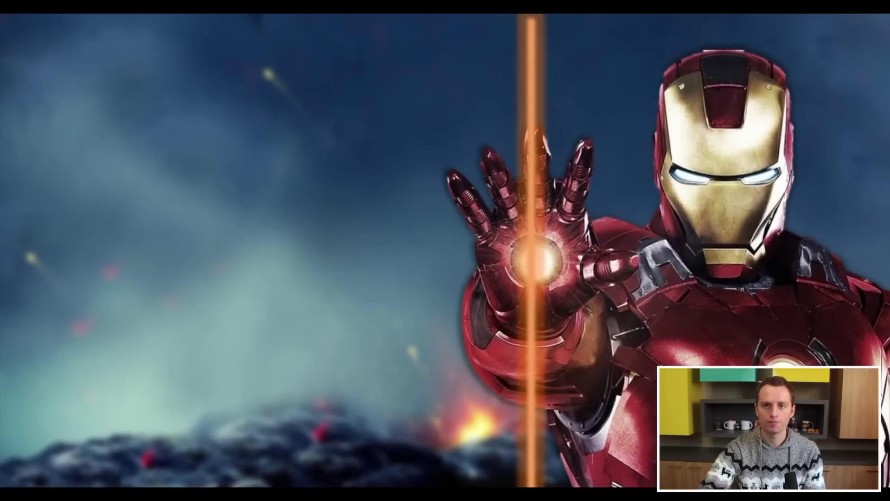
{"action": "key", "text": "Escape"}
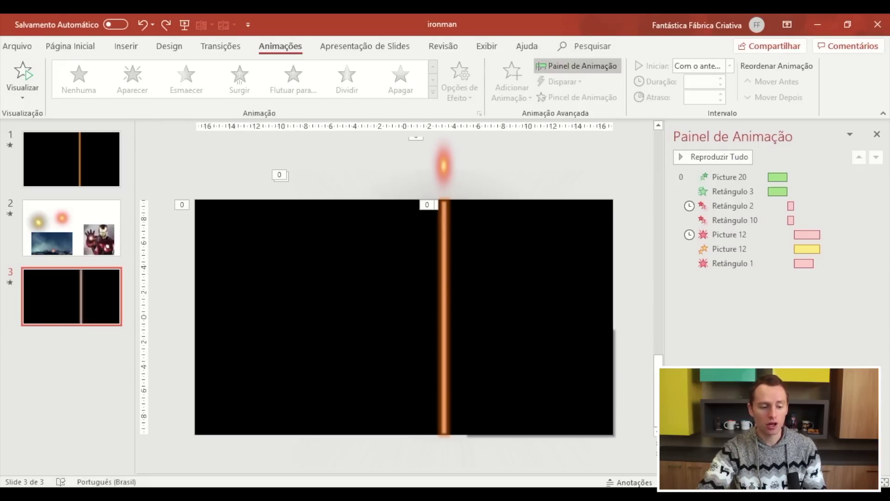
Step: Add an Apagar (wipe) exit effect to the orange centre line
{"action": "left_click", "coordinate": [442, 354]}
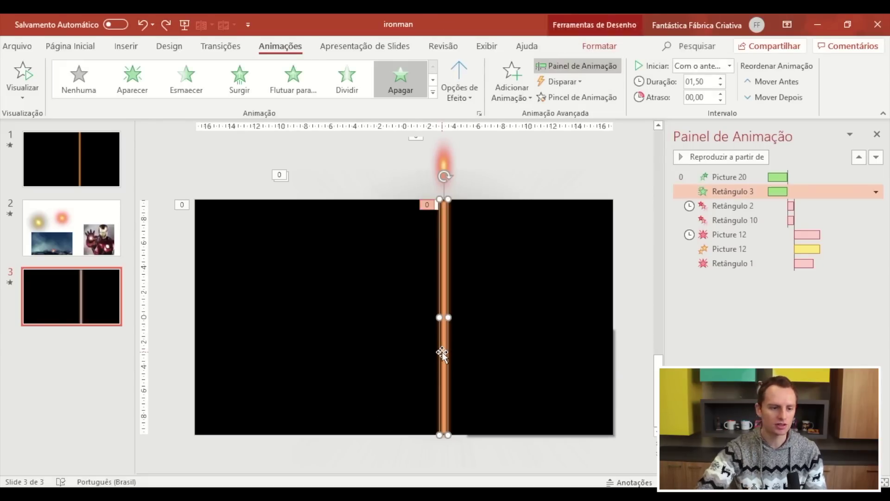
{"action": "left_click", "coordinate": [510, 91]}
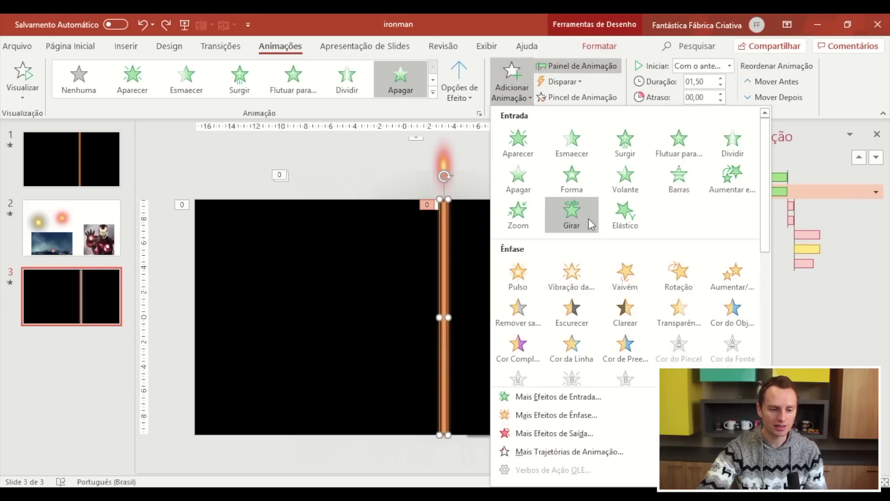
{"action": "scroll", "coordinate": [522, 239], "scroll_direction": "down", "scroll_amount": 2}
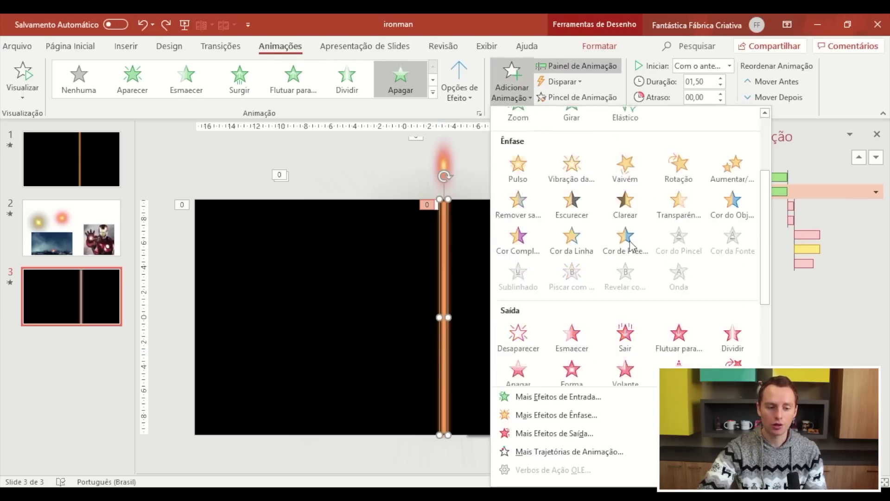
{"action": "scroll", "coordinate": [522, 240], "scroll_direction": "down", "scroll_amount": 3}
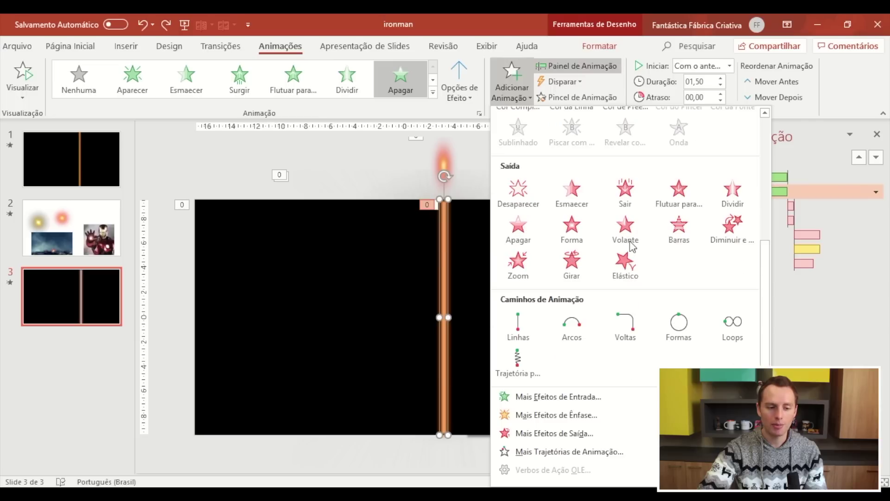
{"action": "left_click", "coordinate": [517, 234]}
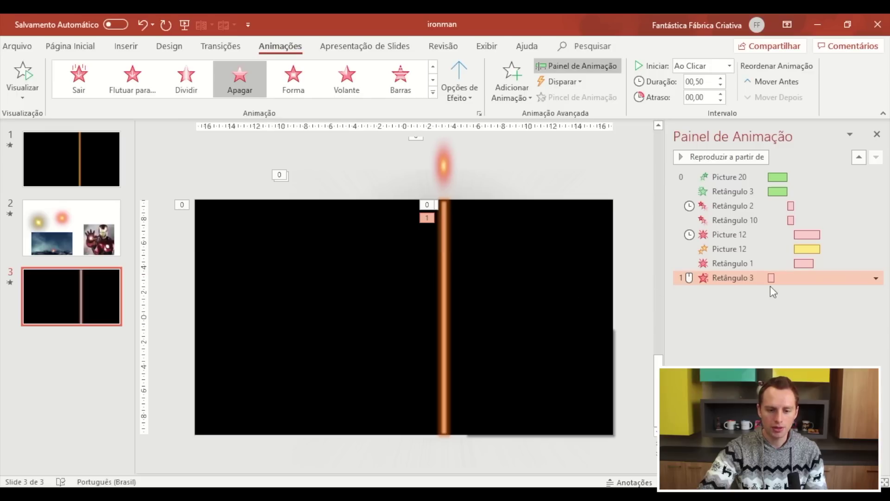
Step: Move the line's exit right after its entrance, starting Após o anterior with 00,25 duration
{"action": "left_click_drag", "start_coordinate": [760, 280], "coordinate": [768, 200]}
{"action": "right_click", "coordinate": [746, 208]}
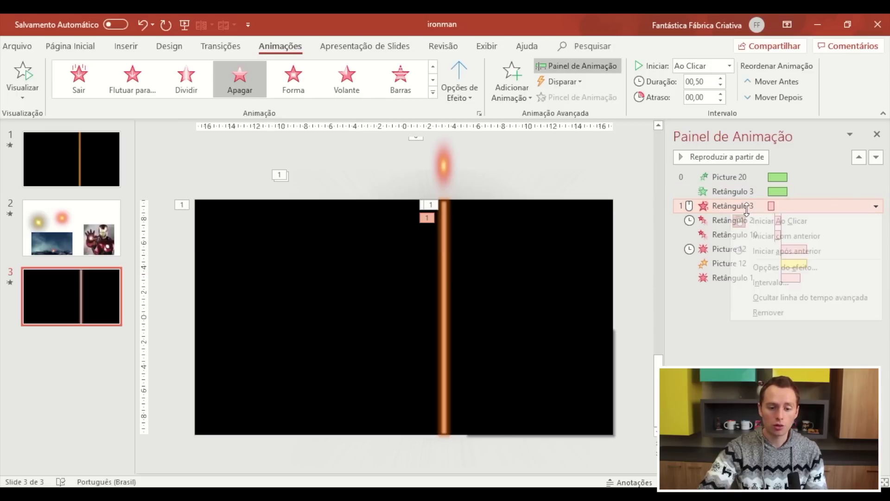
{"action": "left_click", "coordinate": [763, 253]}
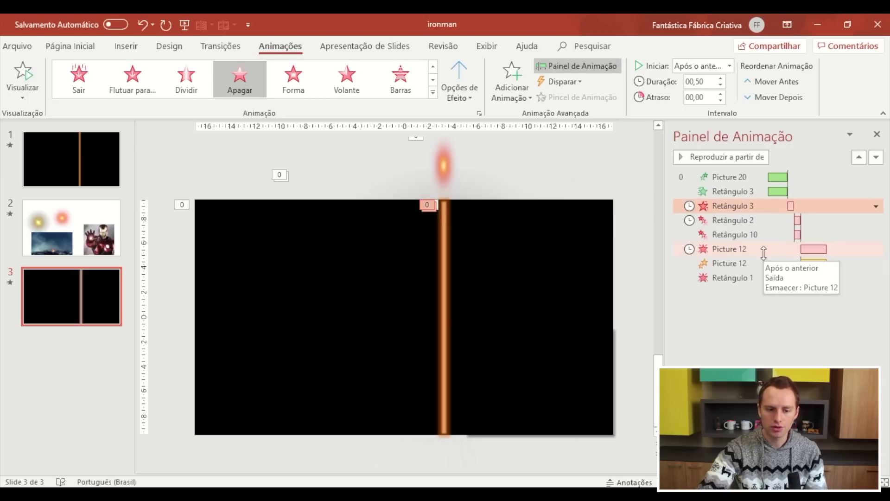
{"action": "left_click", "coordinate": [721, 88]}
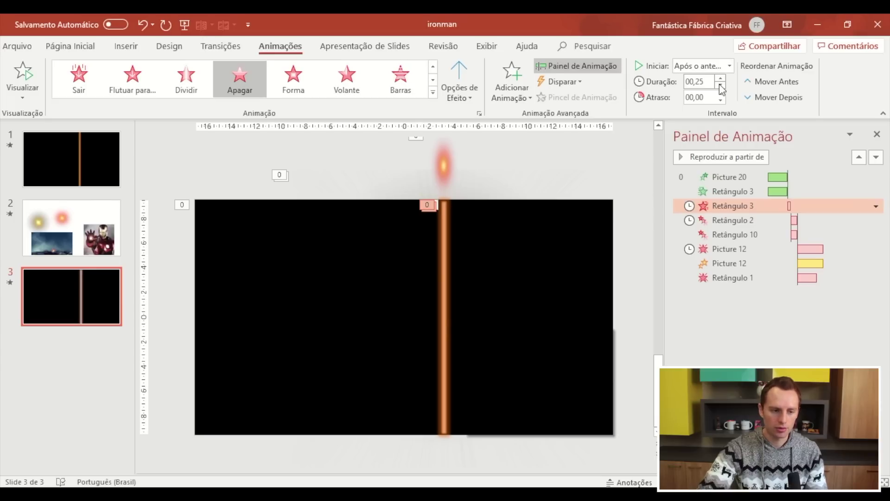
{"action": "left_click", "coordinate": [443, 163]}
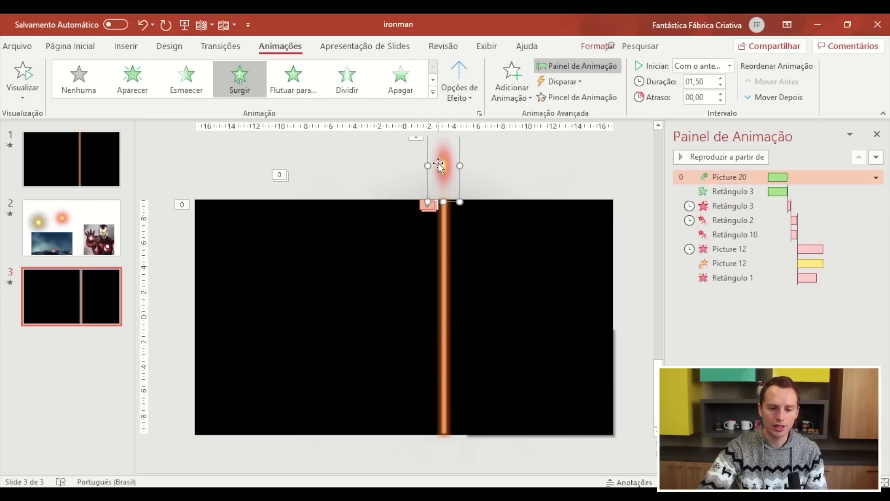
{"action": "left_click", "coordinate": [444, 260]}
{"action": "left_click", "coordinate": [739, 177]}
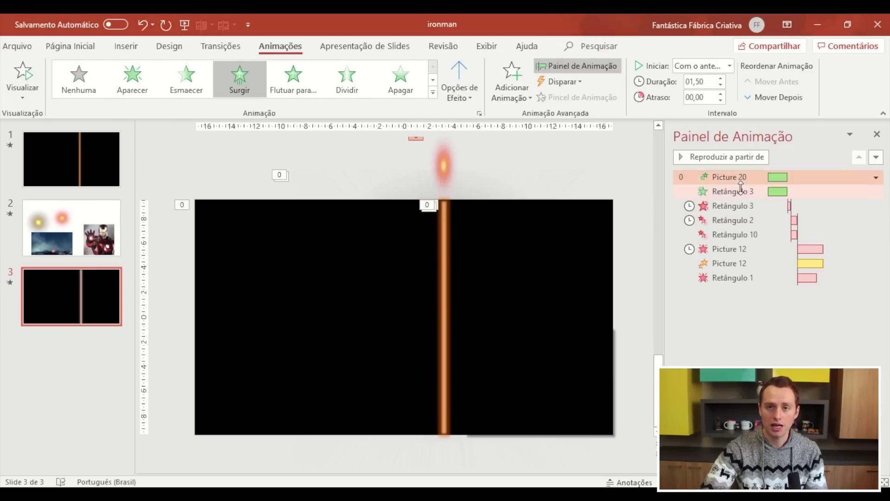
{"action": "left_click", "coordinate": [738, 192]}
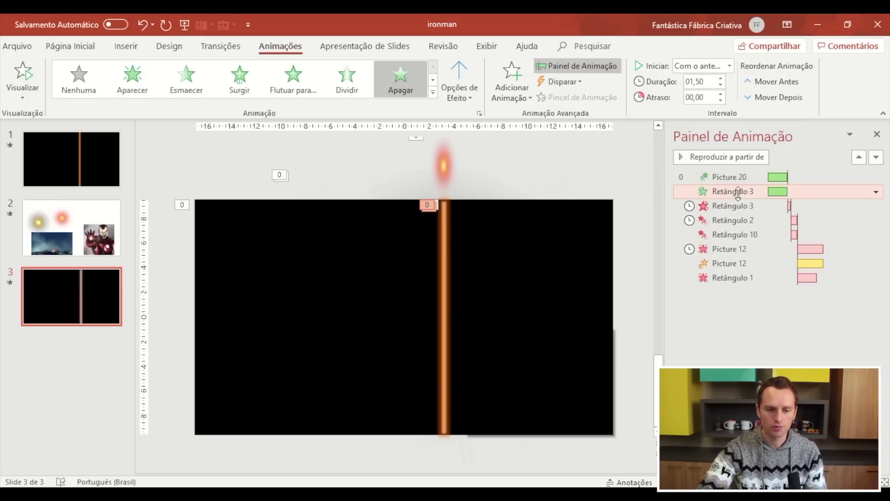
{"action": "left_click", "coordinate": [738, 206]}
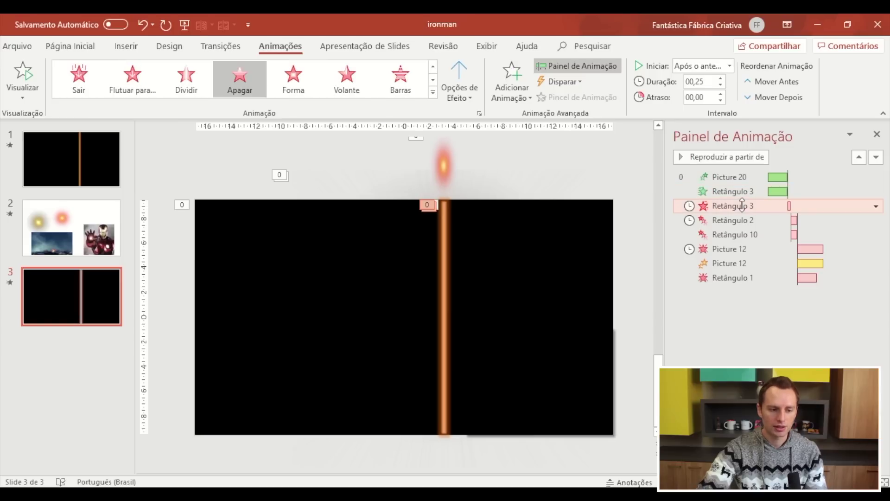
{"action": "left_click", "coordinate": [446, 265]}
{"action": "left_click", "coordinate": [446, 265]}
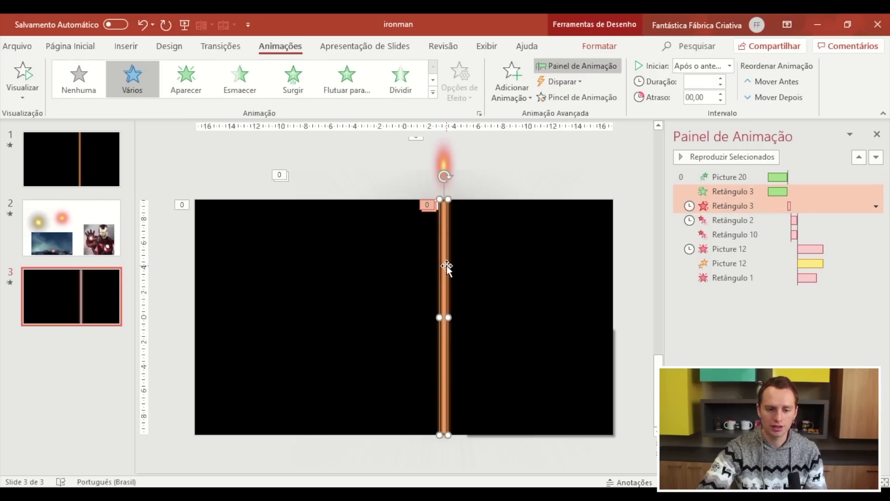
{"action": "left_click", "coordinate": [750, 206]}
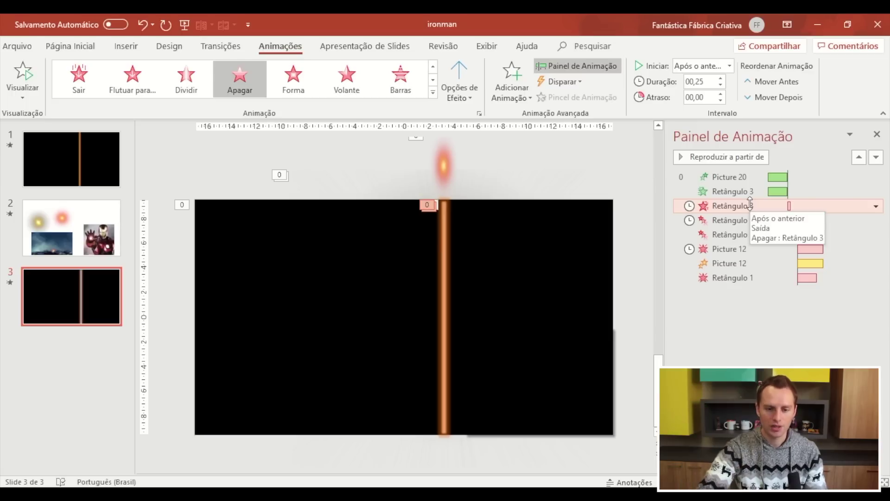
{"action": "left_click", "coordinate": [741, 220]}
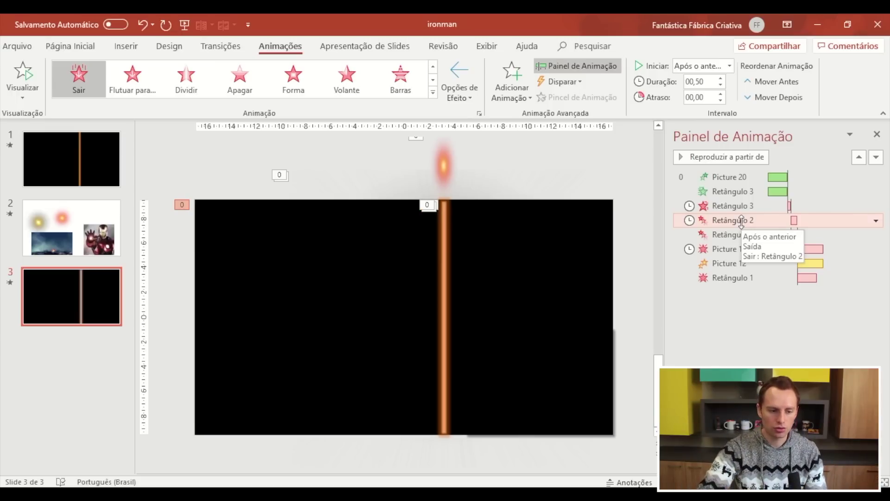
{"action": "left_click", "coordinate": [741, 234]}
{"action": "left_click", "coordinate": [403, 283]}
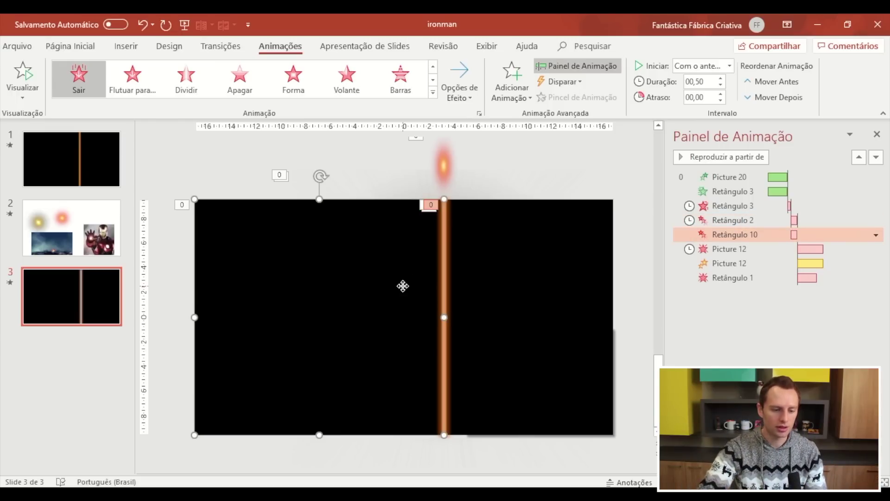
{"action": "left_click", "coordinate": [597, 274]}
{"action": "left_click", "coordinate": [357, 294]}
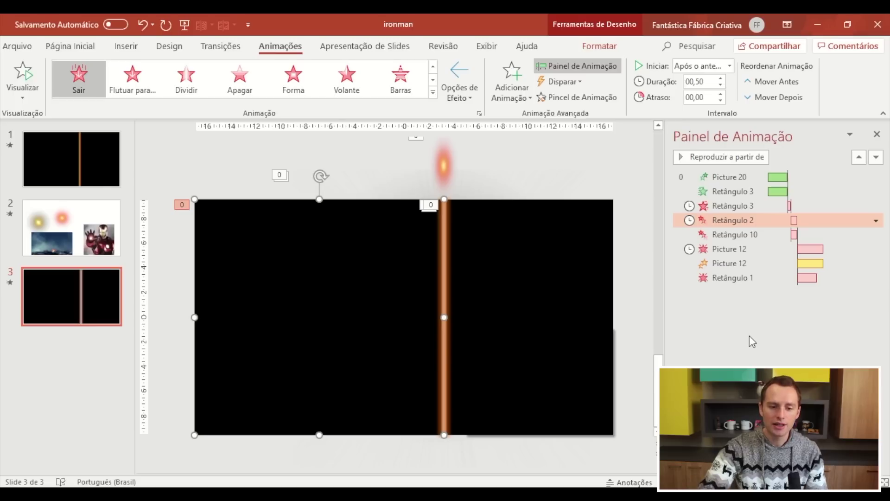
{"action": "left_click", "coordinate": [758, 250]}
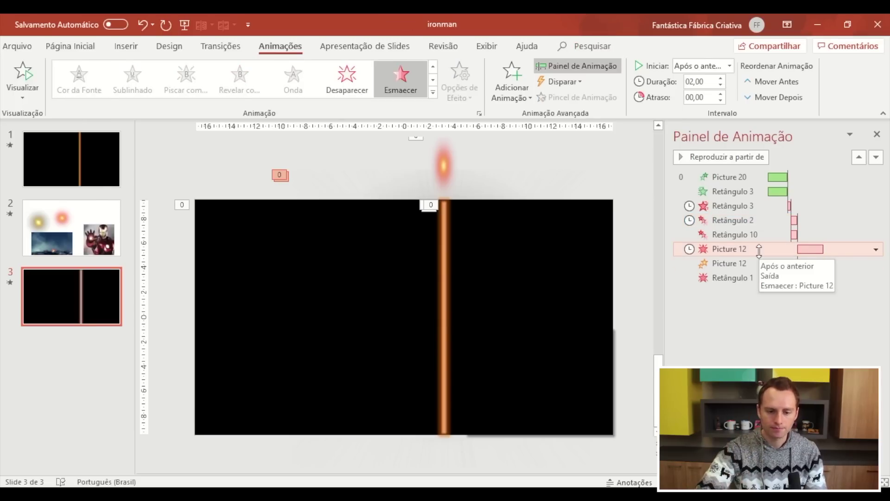
{"action": "left_click", "coordinate": [766, 264]}
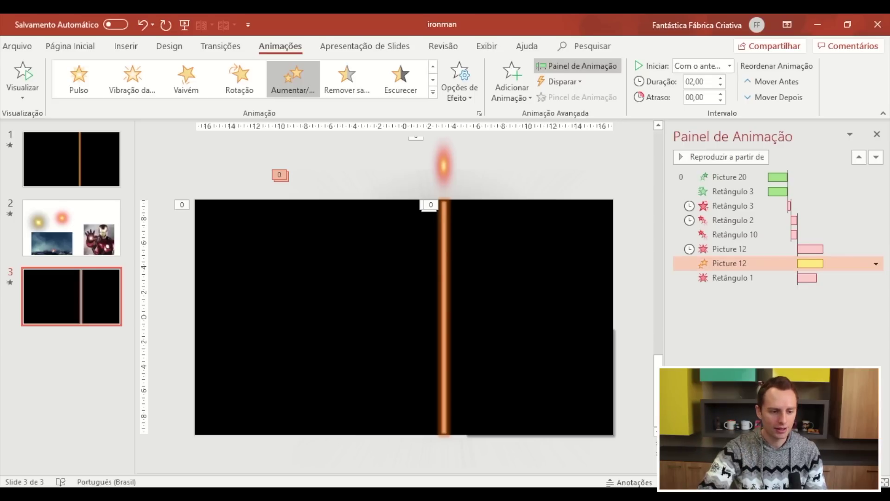
Step: Run slide 3 full screen from the current slide with Shift+F5
{"action": "key", "text": "shift+F5"}
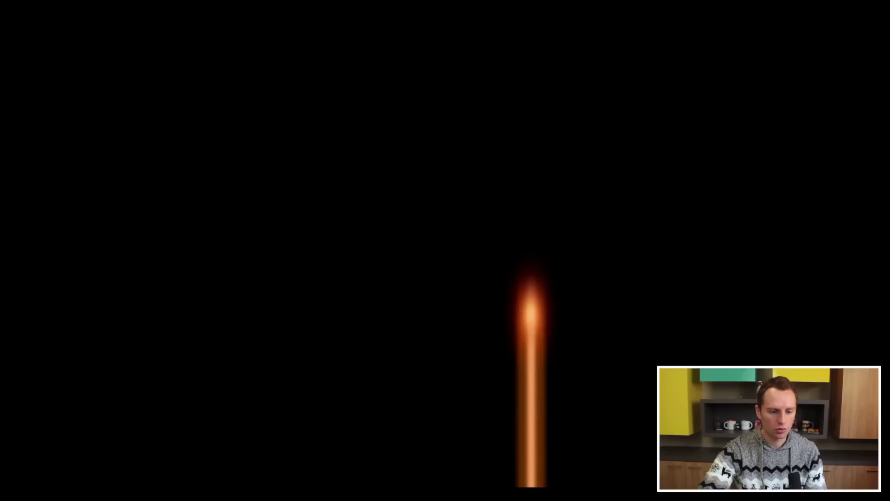